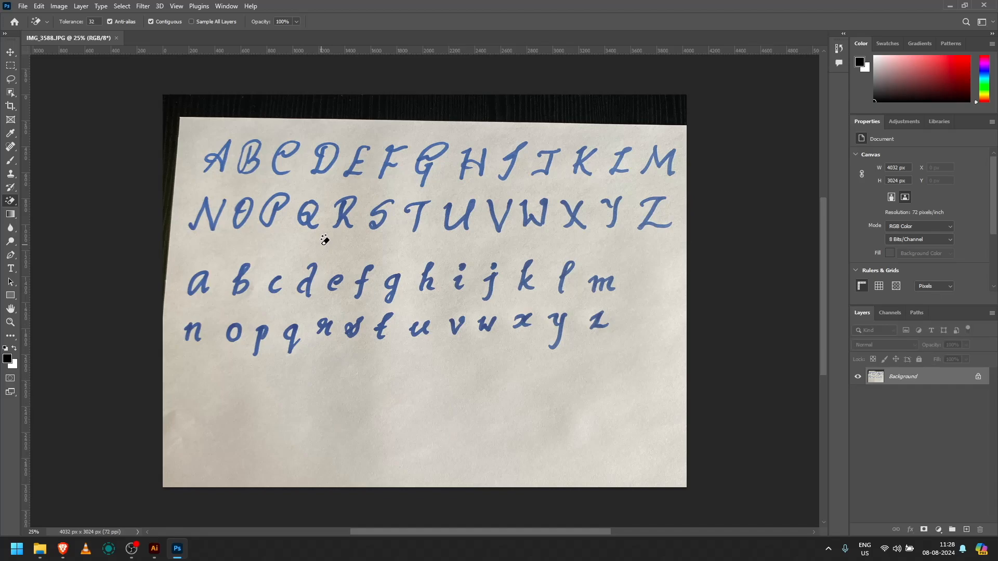
# - Straighten the handwriting photo and crop it to the paper around the alphabet, about 3880 × 1877 px
pyautogui.press('c')
pyautogui.moveTo(426, 95); pyautogui.dragTo(426, 118)
pyautogui.moveTo(416, 474); pyautogui.dragTo(416, 363)
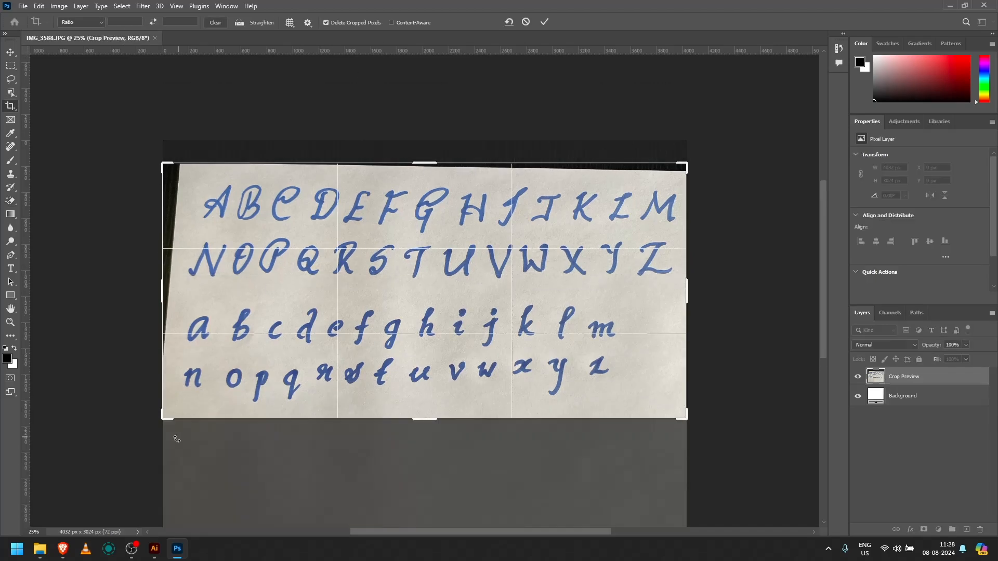
pyautogui.moveTo(175, 435); pyautogui.dragTo(170, 426)
pyautogui.moveTo(162, 291); pyautogui.dragTo(180, 289)
pyautogui.moveTo(423, 164); pyautogui.dragTo(423, 173)
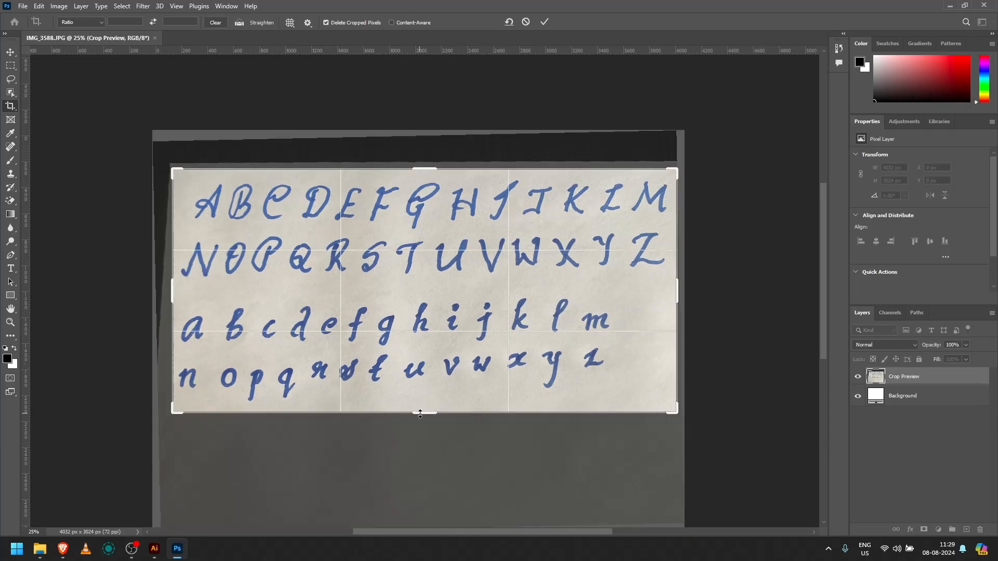
pyautogui.press('Return')
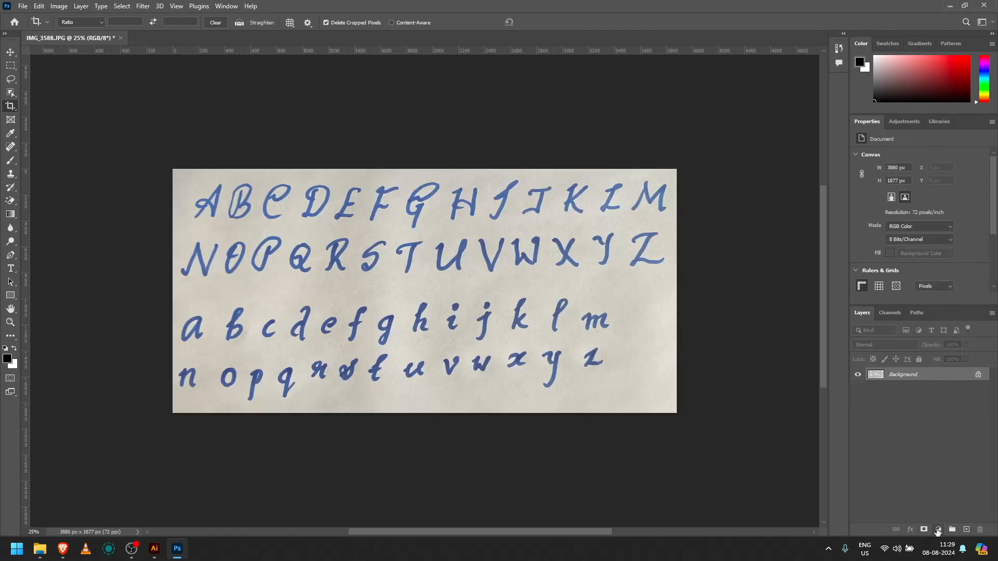
# - Add a Black & White adjustment layer over the photo and set its Blues to -140
pyautogui.click(938, 530)
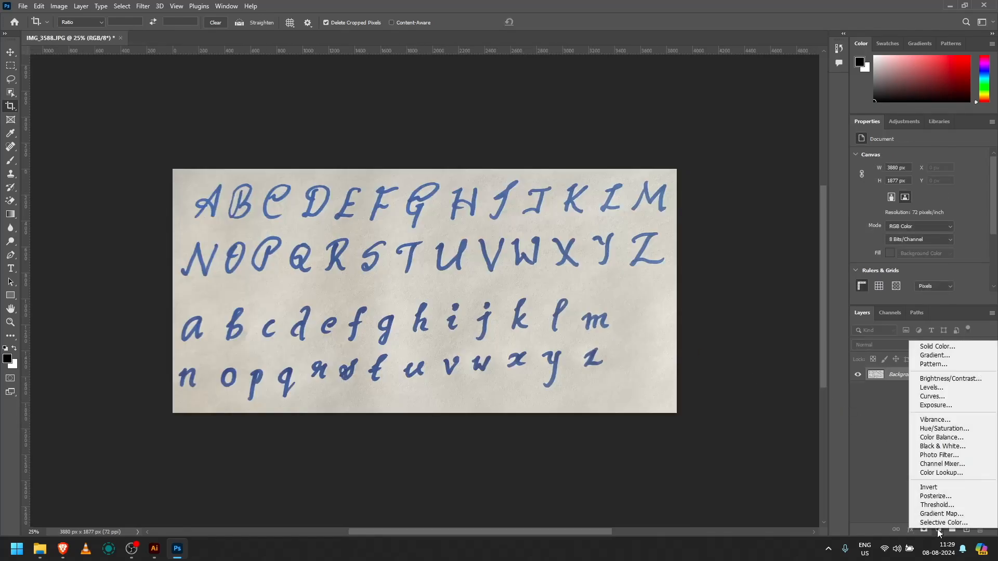
pyautogui.click(943, 446)
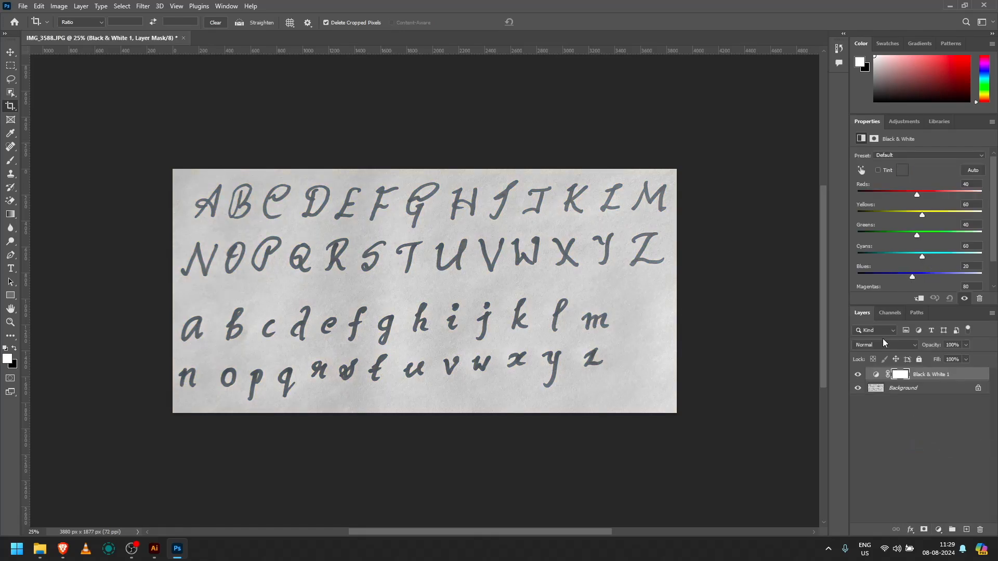
pyautogui.click(860, 375)
pyautogui.click(860, 375)
pyautogui.moveTo(912, 280); pyautogui.dragTo(882, 282)
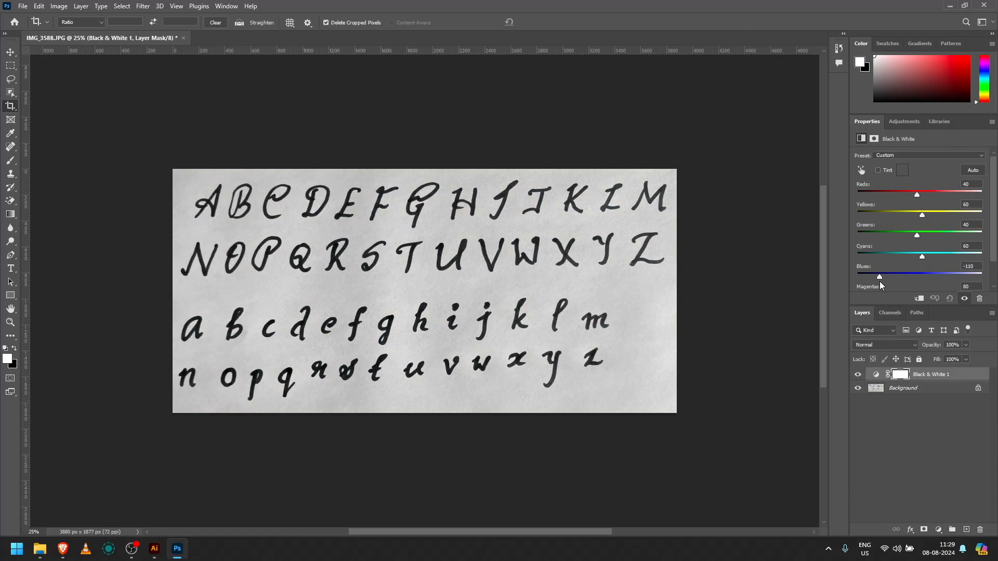
pyautogui.moveTo(879, 282); pyautogui.dragTo(872, 282)
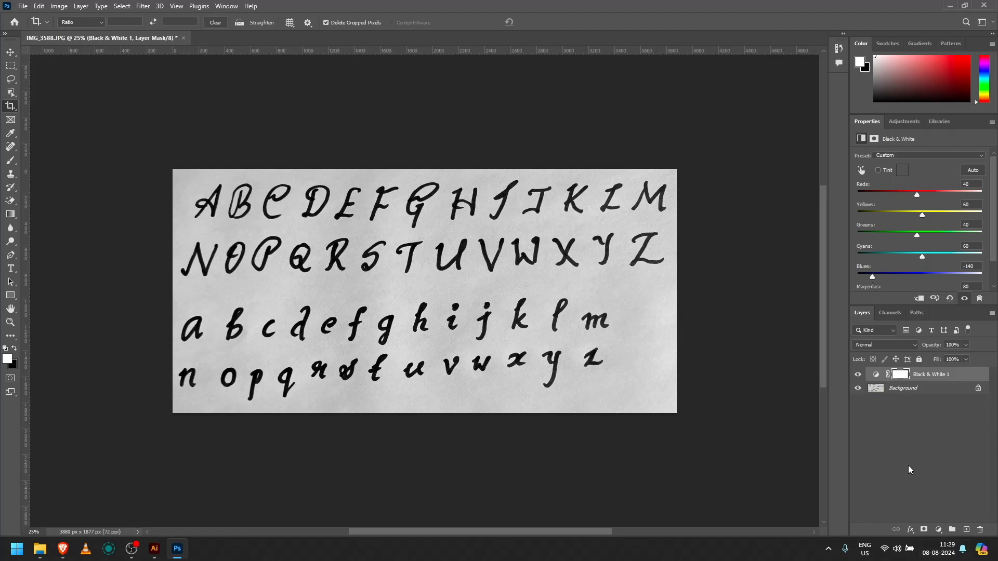
# - Add a Levels adjustment layer with input levels of 40, 1.50 and 172 to turn the paper white and the letters black
pyautogui.click(938, 530)
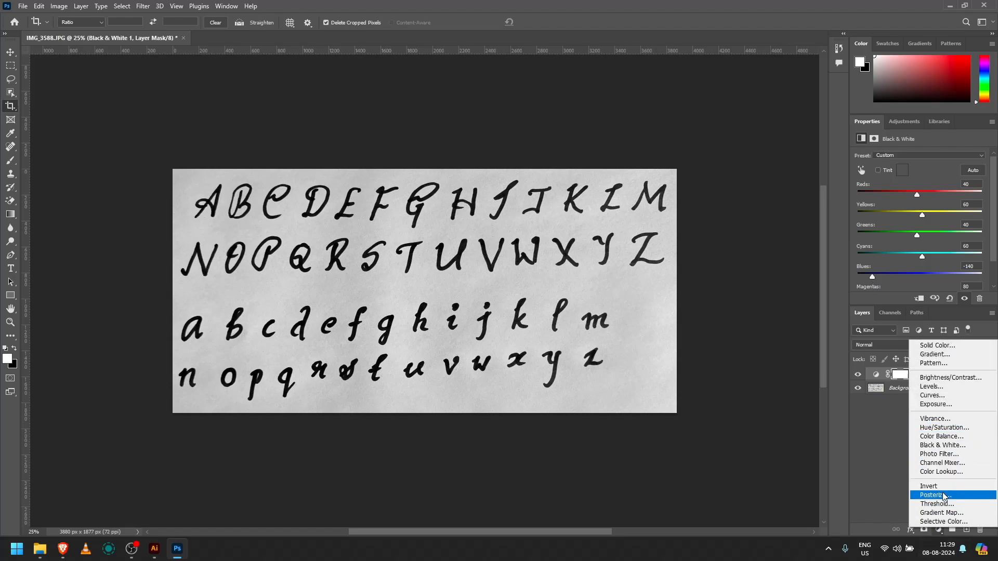
pyautogui.click(931, 386)
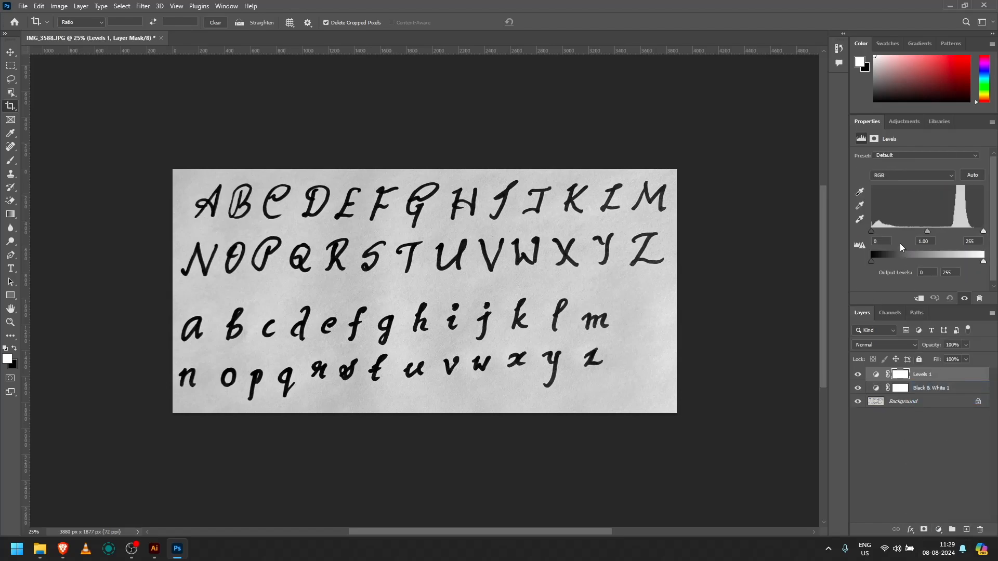
pyautogui.moveTo(881, 232); pyautogui.dragTo(917, 229)
pyautogui.moveTo(983, 232); pyautogui.dragTo(948, 232)
pyautogui.moveTo(900, 232); pyautogui.dragTo(911, 234)
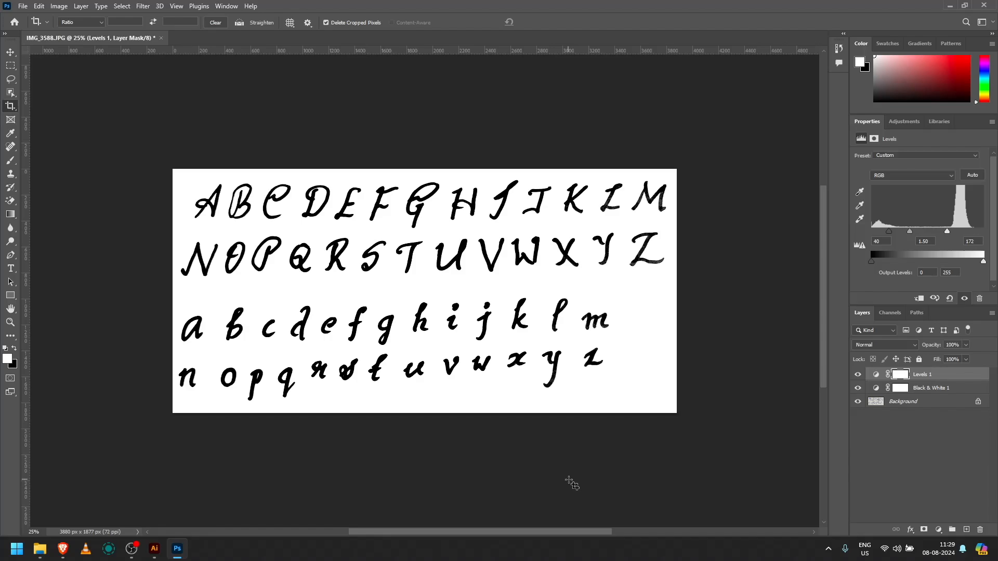
# - Save the document as IMG_3588b&w.psd and export a JPG copy named IMG_3588b&w
pyautogui.press('ctrl')
pyautogui.hotkey('ctrl', 'shift', 's')
pyautogui.press('Return')
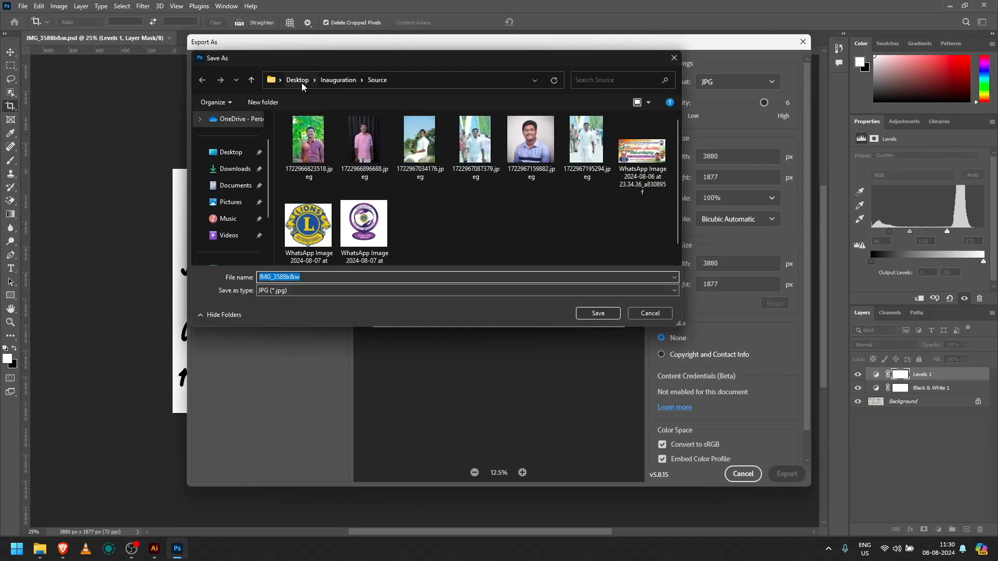
pyautogui.press('Return')
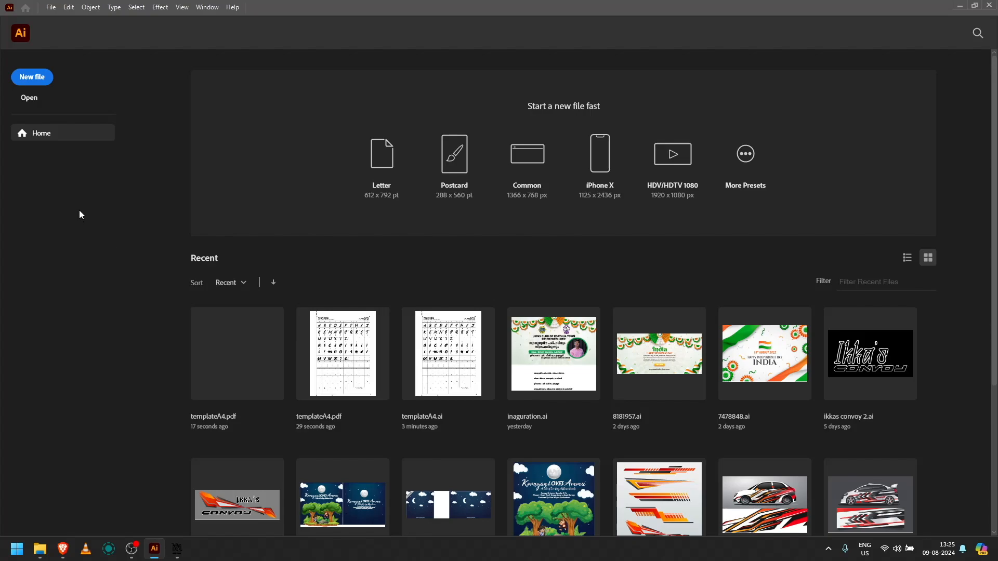
# - Switch to Illustrator and open the IMG_3588b&w JPG from the Source folder inside Font Creation
pyautogui.click(29, 100)
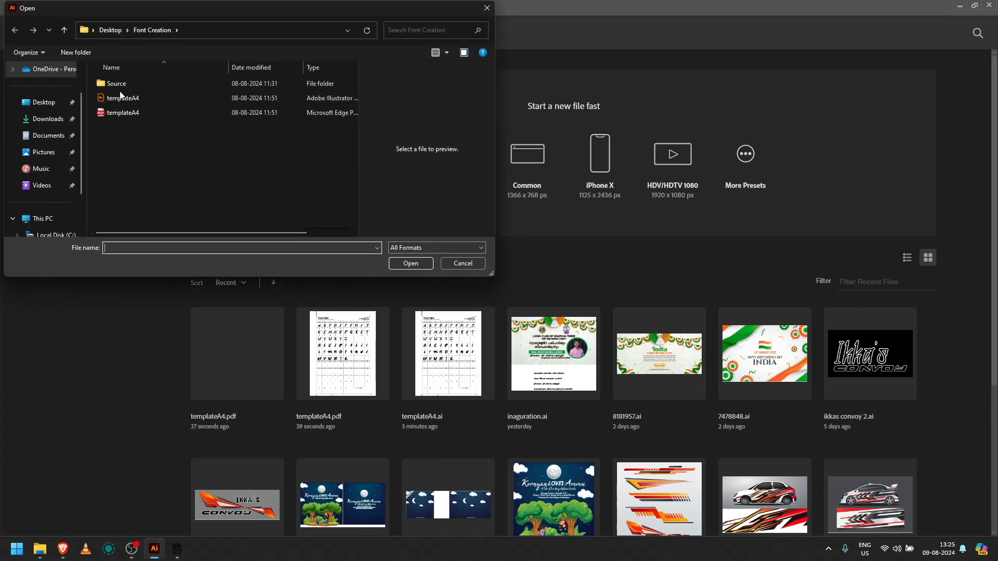
pyautogui.click(176, 113)
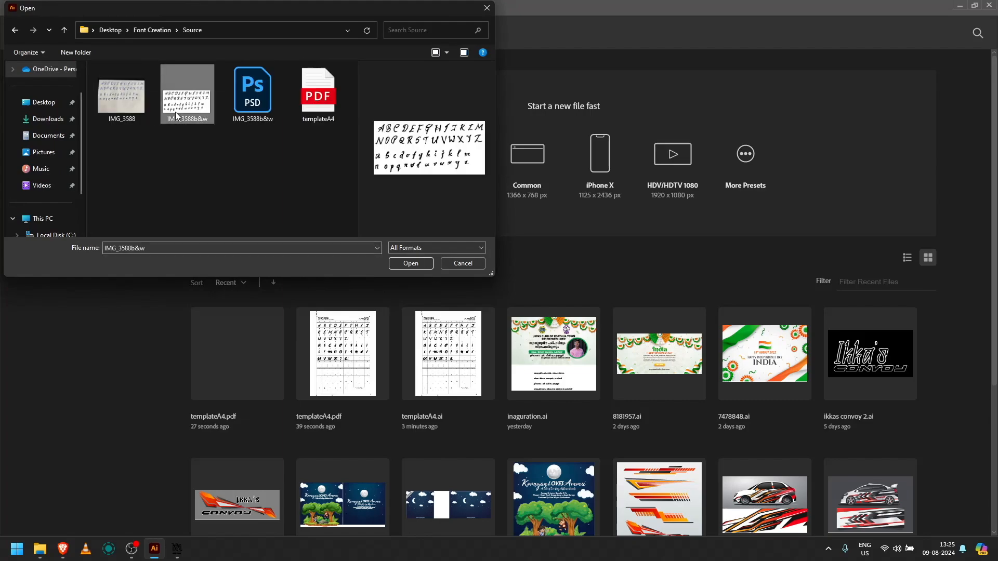
pyautogui.click(411, 263)
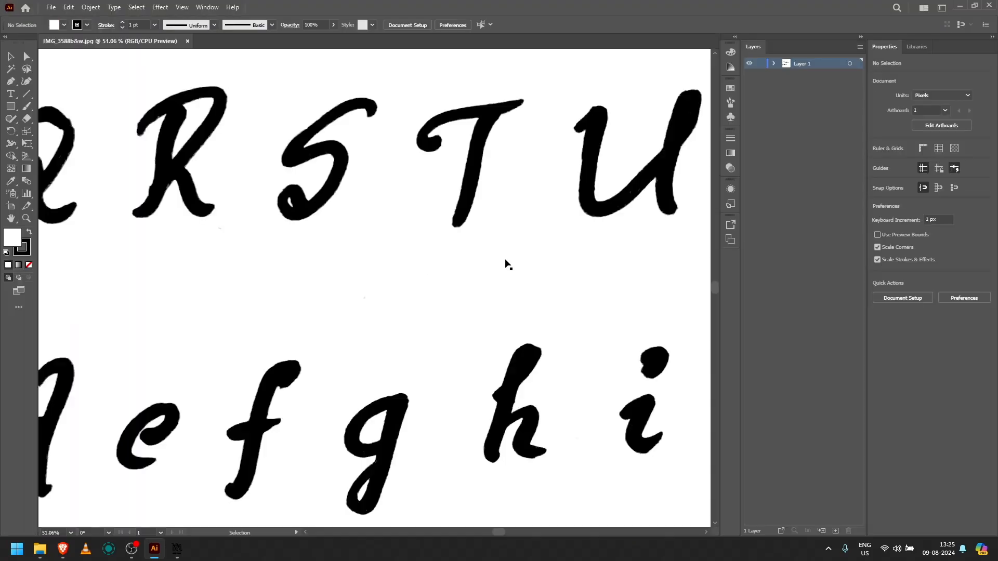
# - Image Trace the alphabet image with the Black and White Logo preset, accepting the large-image tracing
pyautogui.scroll(-2, 536, 214)
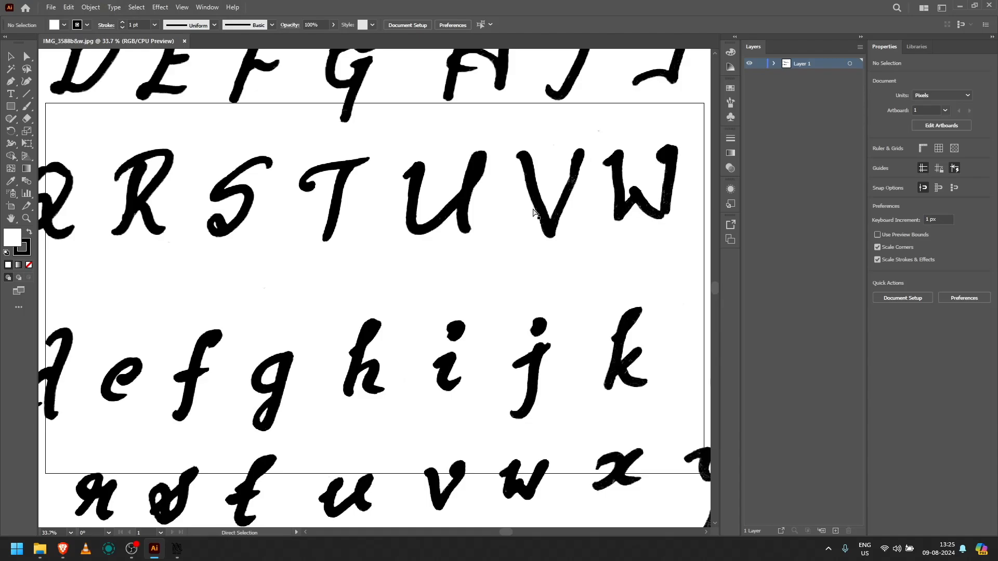
pyautogui.scroll(-2, 535, 213)
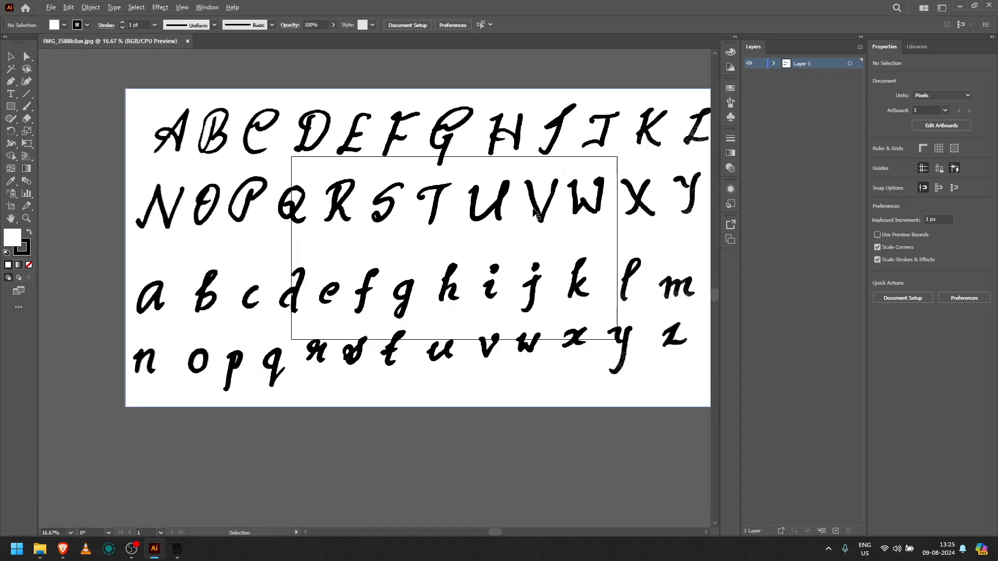
pyautogui.click(457, 217)
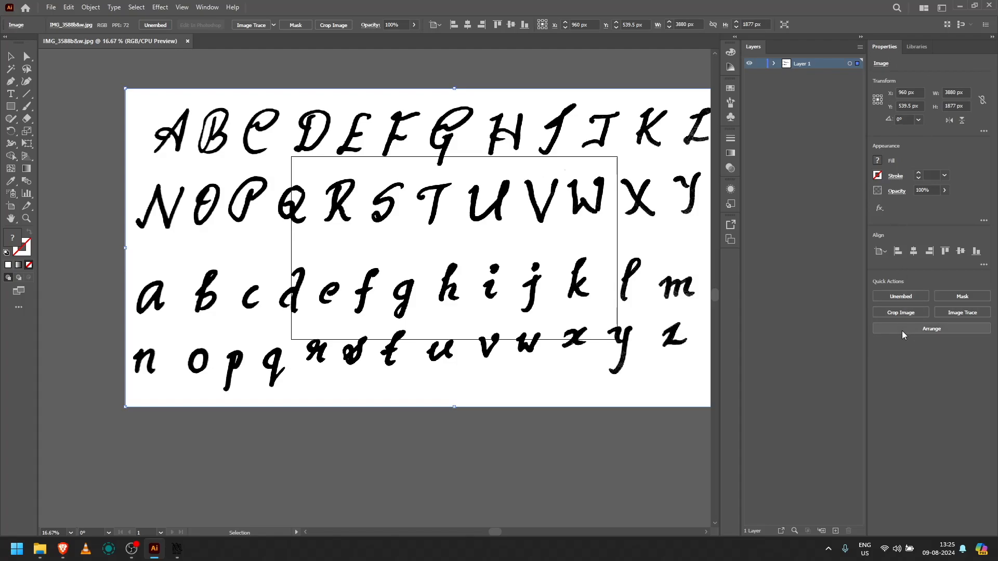
pyautogui.click(962, 313)
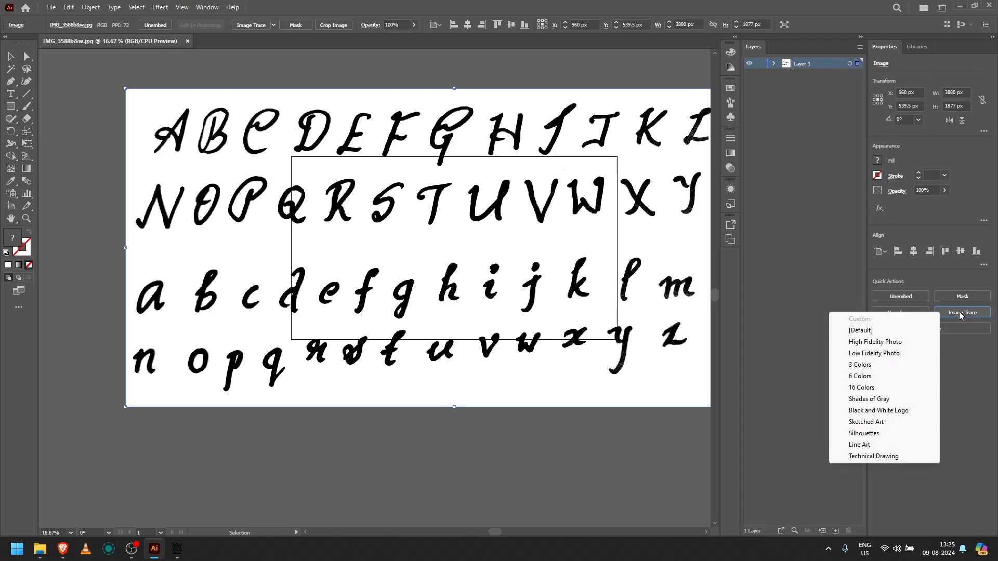
pyautogui.click(908, 412)
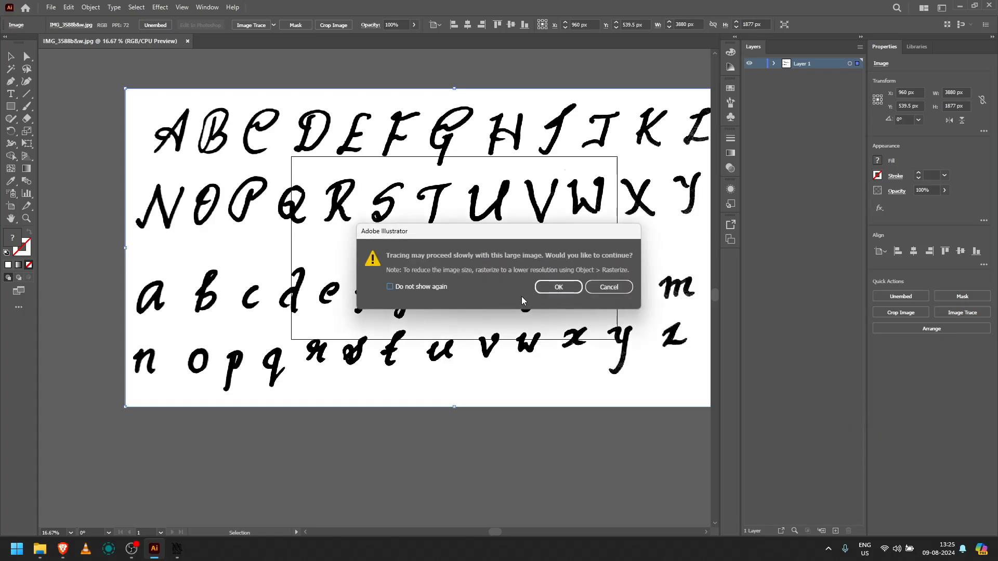
pyautogui.click(556, 288)
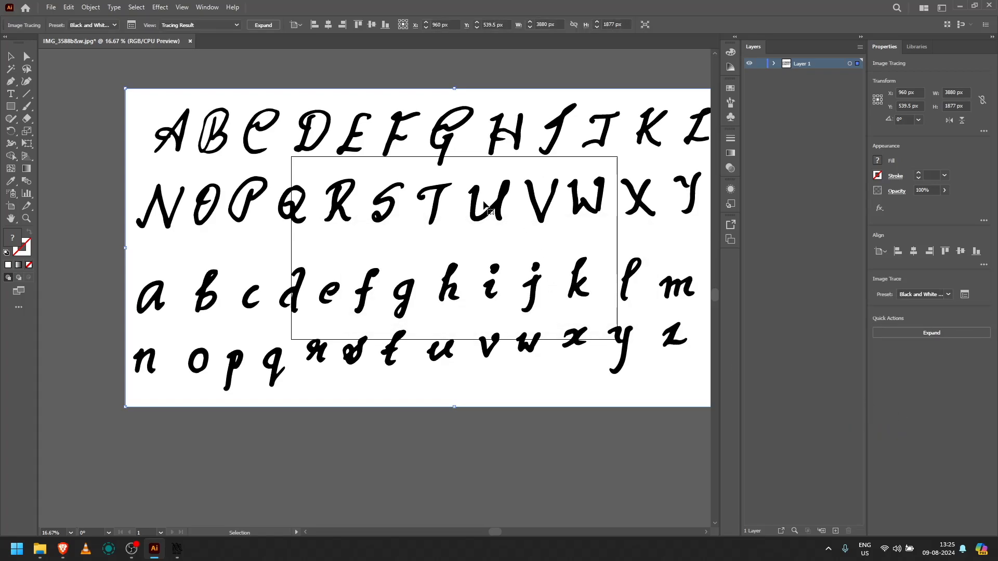
# - Expand the traced alphabet into paths, ungroup it and deselect everything
pyautogui.click(901, 334)
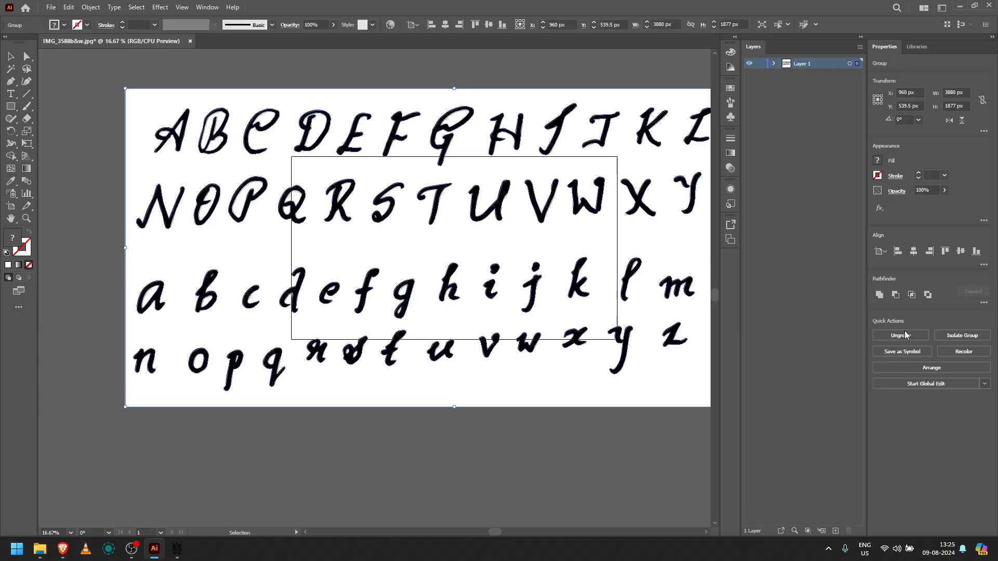
pyautogui.click(900, 335)
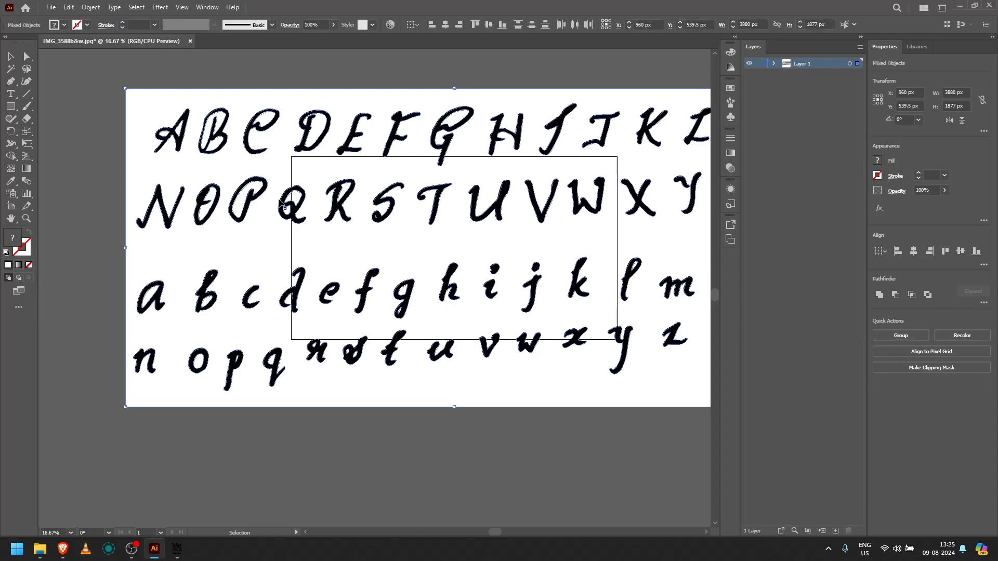
pyautogui.click(116, 179)
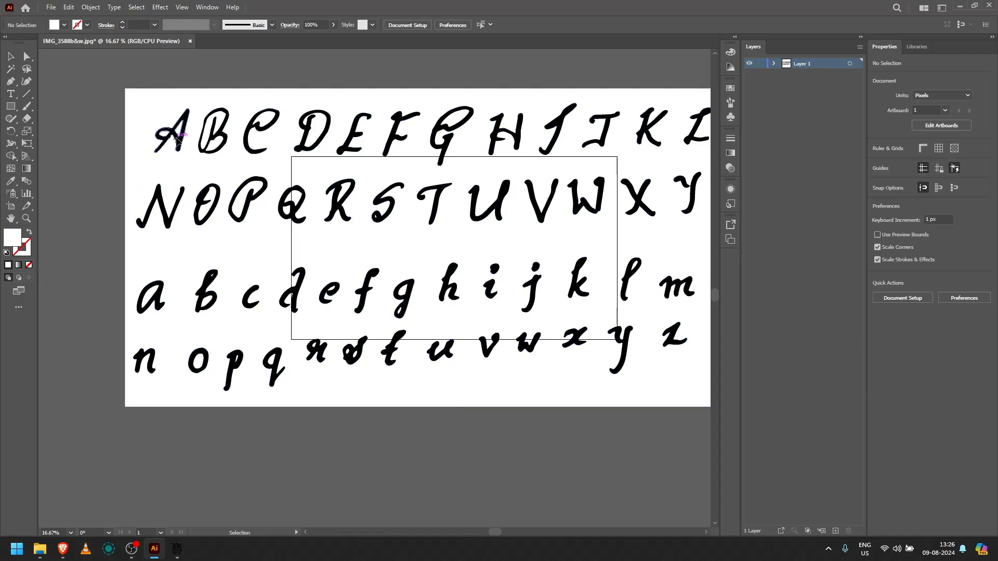
# - Select the white background shapes around the letters with the Magic Wand and delete them
pyautogui.click(177, 137)
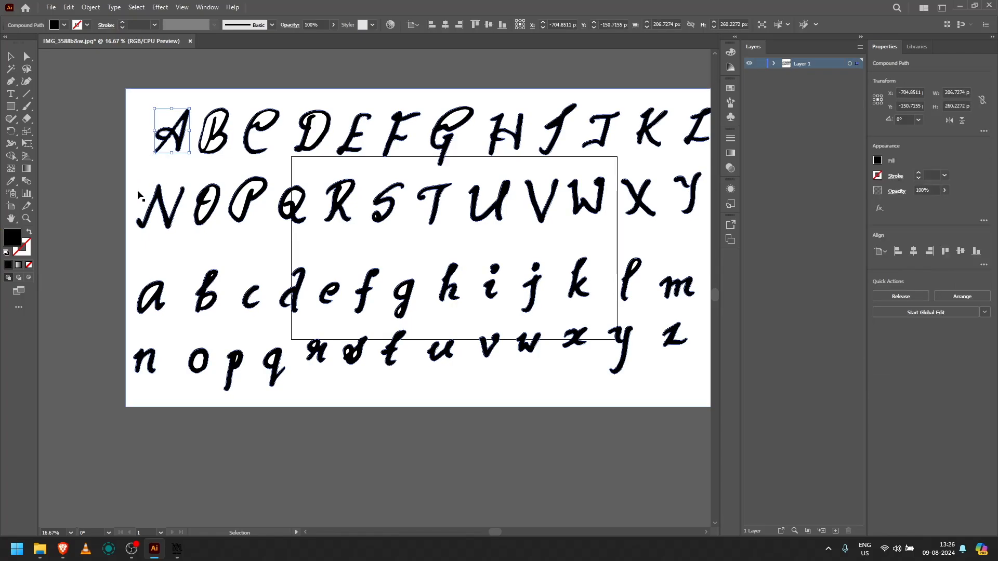
pyautogui.press('a')
pyautogui.hscroll(3, 138, 195)
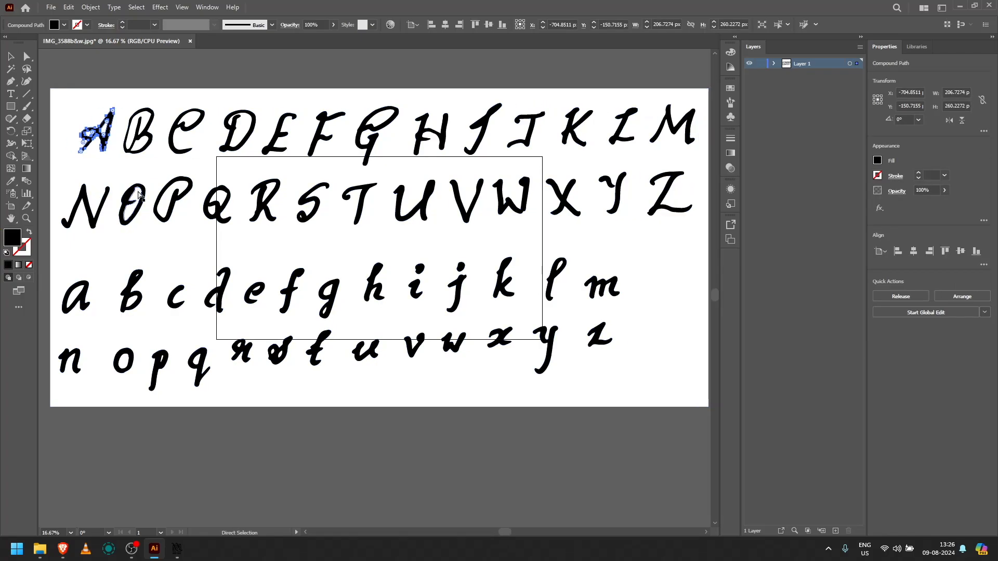
pyautogui.press('v')
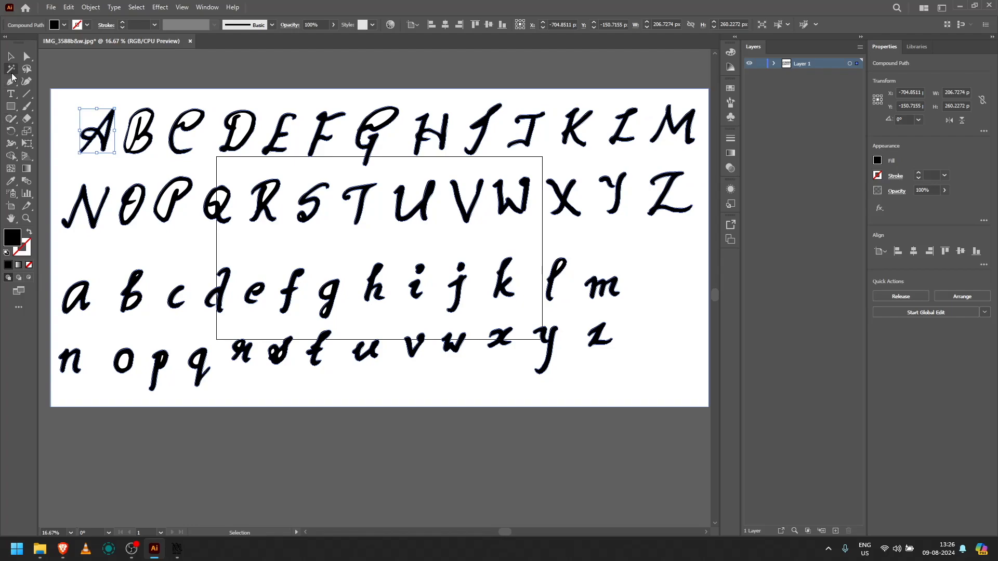
pyautogui.click(11, 69)
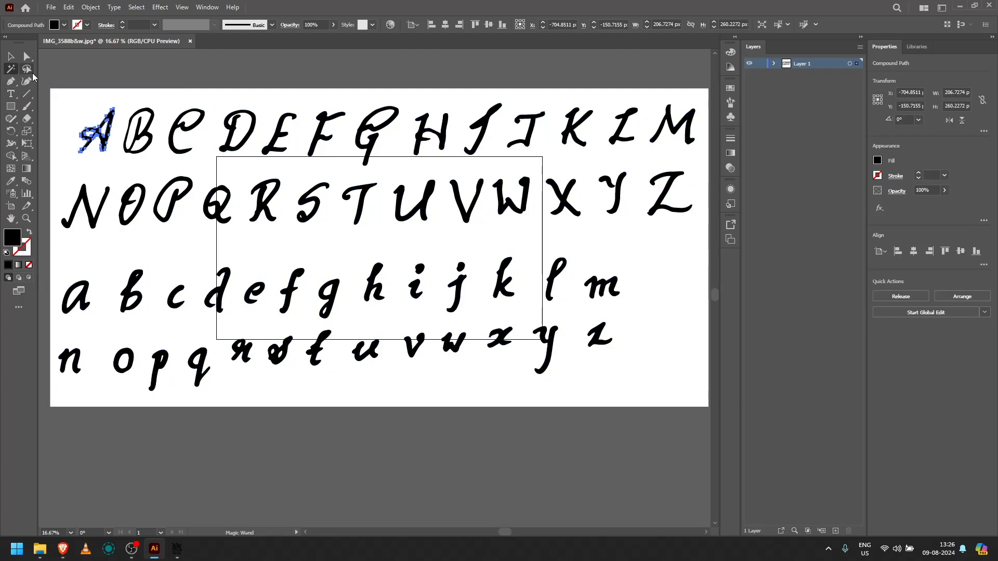
pyautogui.click(67, 115)
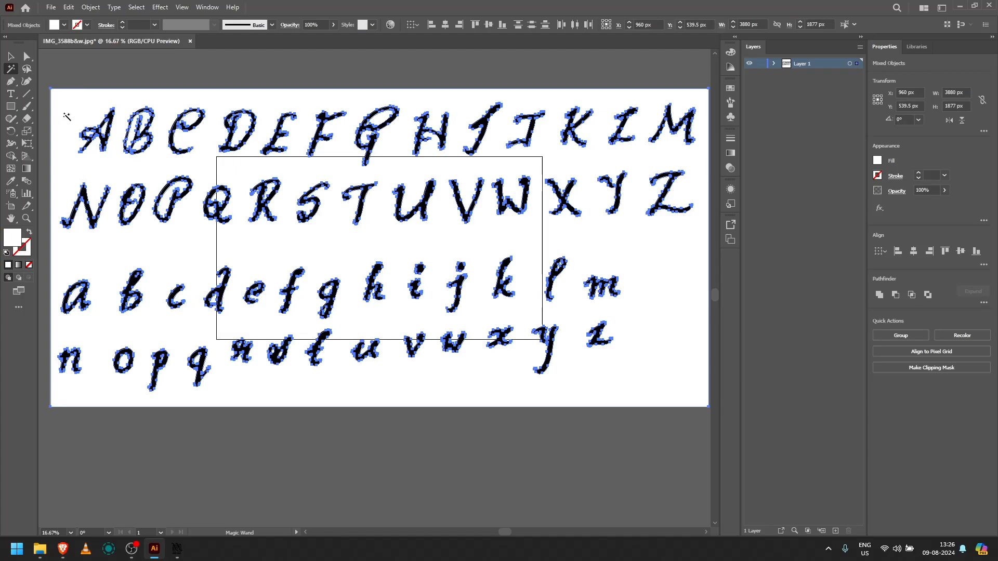
pyautogui.press('Delete')
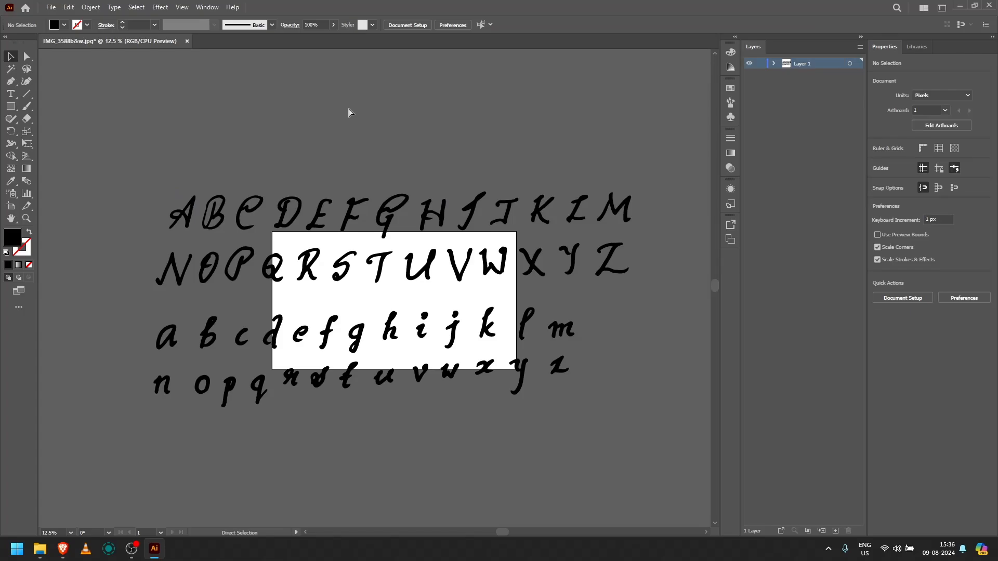
# - Create a new 1000 × 1000 px RGB document with 26 artboards
pyautogui.hotkey('ctrl', 'n')
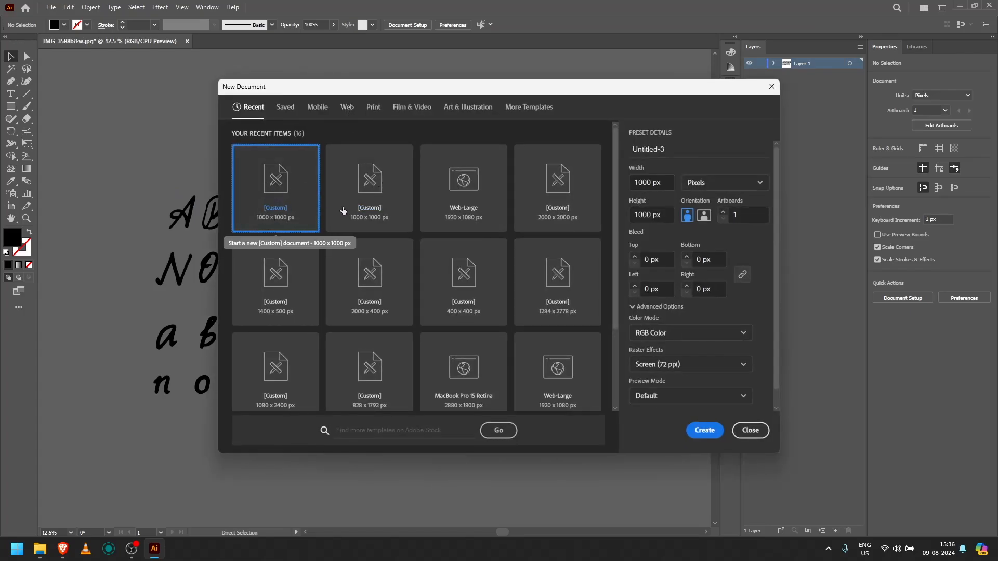
pyautogui.click(740, 211)
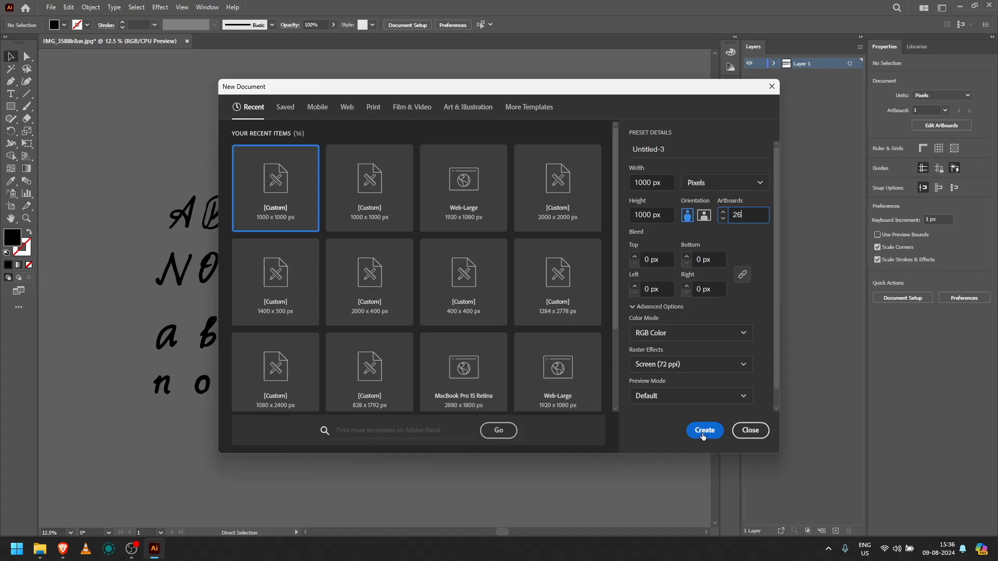
pyautogui.click(704, 431)
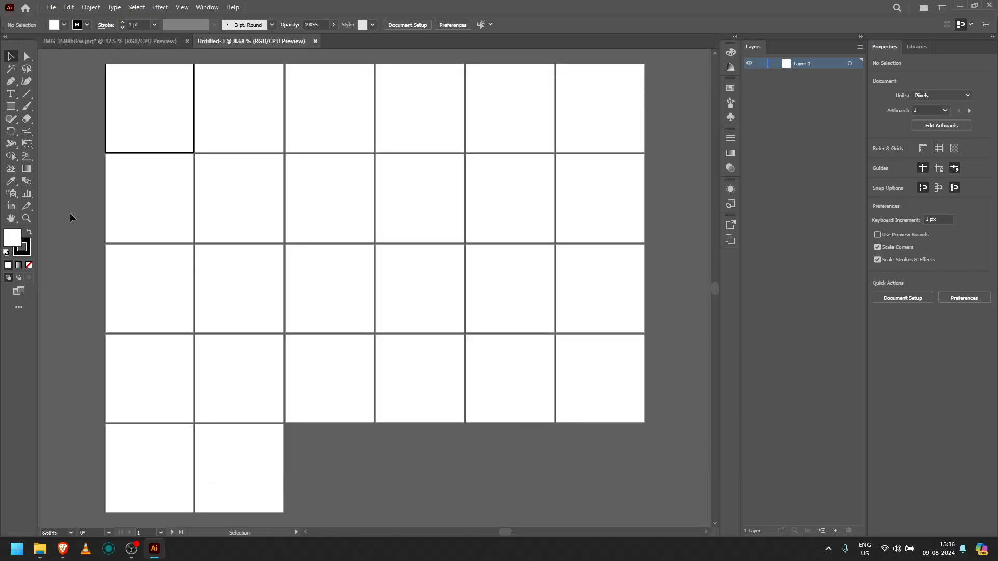
# - Show the rulers in the new artboard document
pyautogui.press('ctrl')
pyautogui.hotkey('ctrl', 'r')
pyautogui.scroll(4, 105, 132)
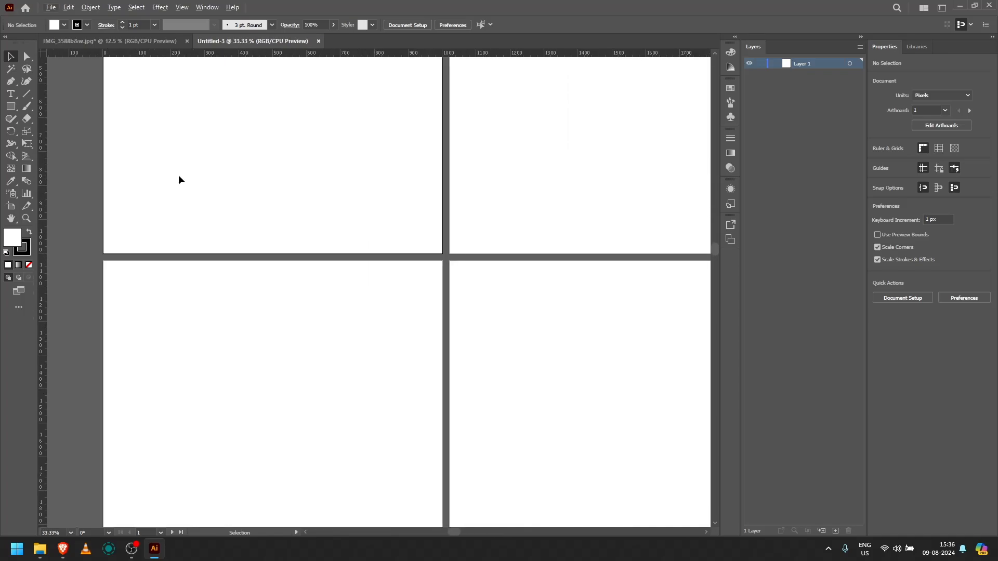
pyautogui.scroll(5, 179, 174)
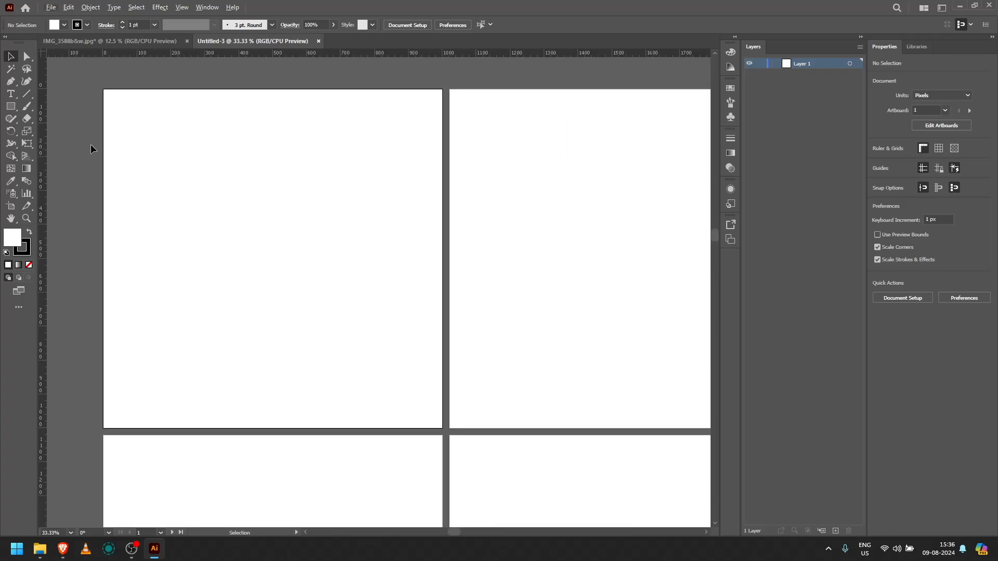
# - Draw a square of about 737 px on the first artboard with a black fill and no stroke
pyautogui.click(10, 106)
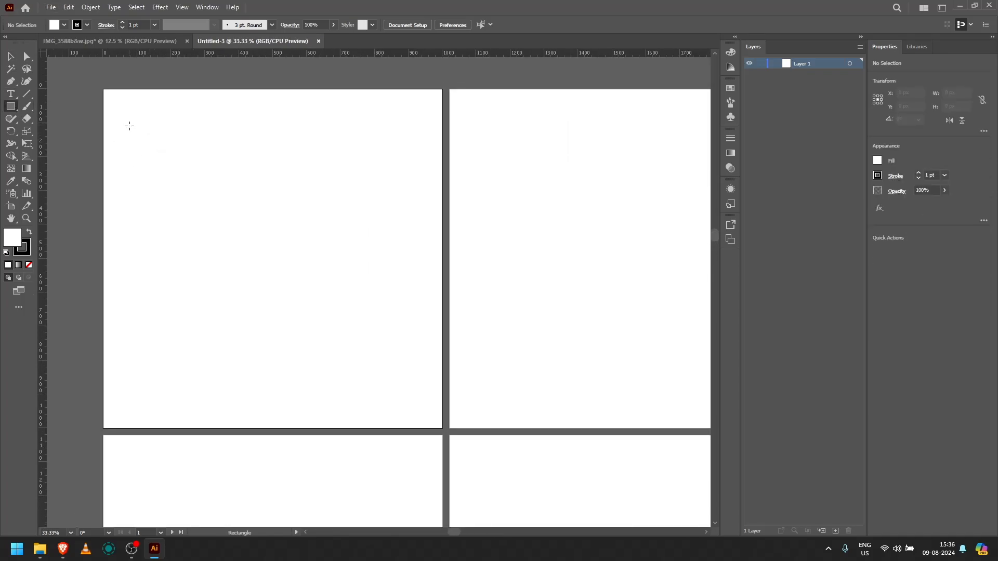
pyautogui.moveTo(146, 138); pyautogui.dragTo(406, 359)
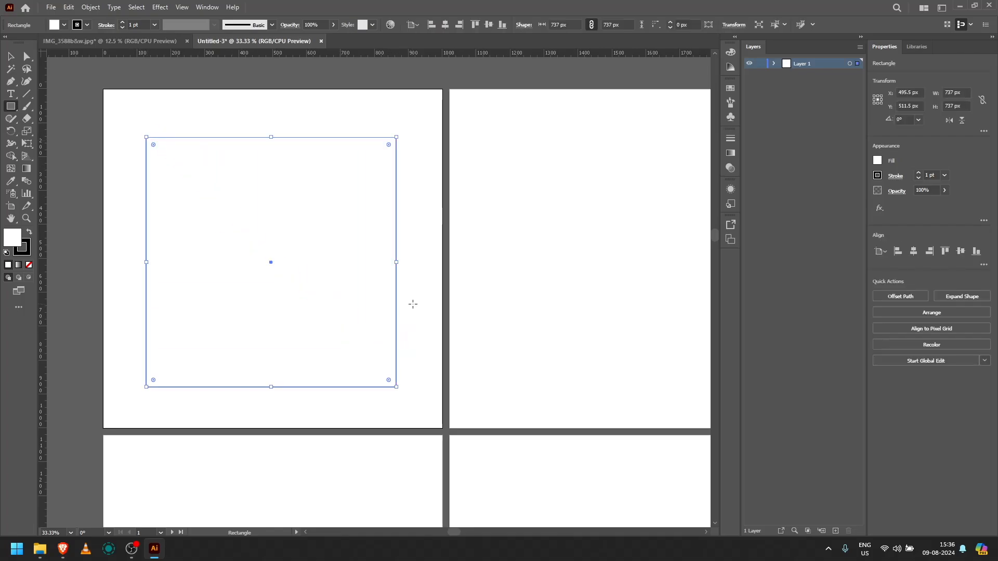
pyautogui.click(878, 159)
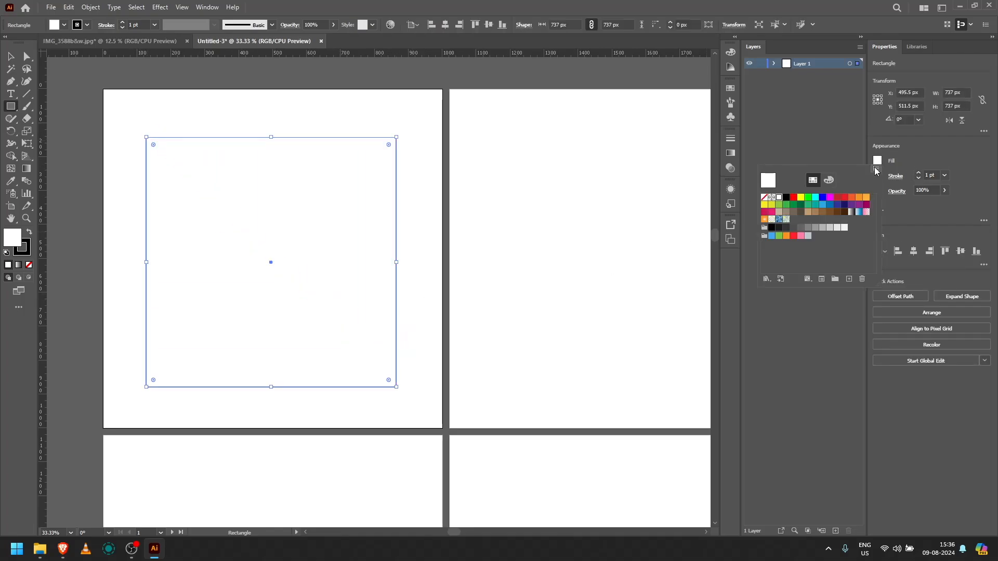
pyautogui.click(786, 198)
pyautogui.click(919, 178)
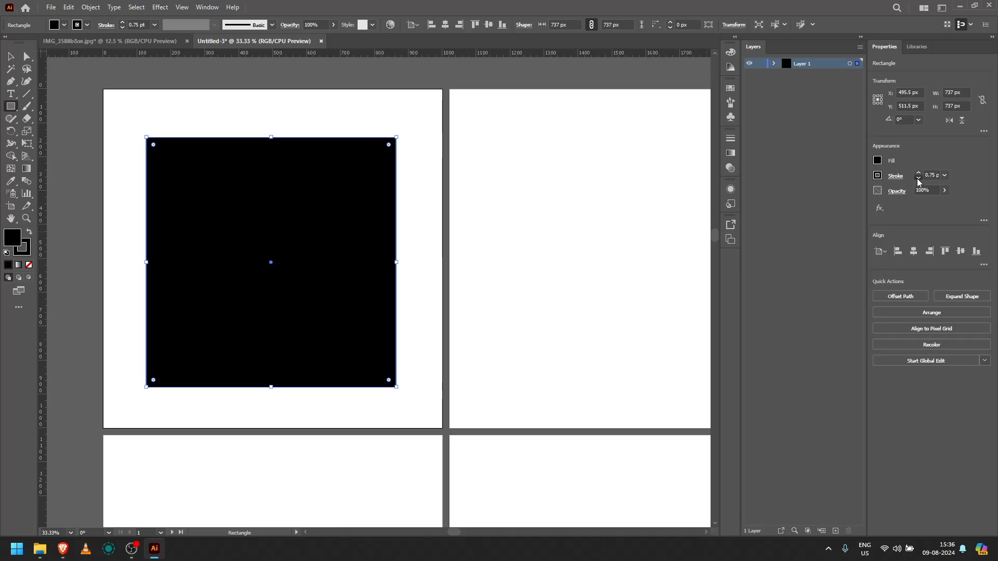
pyautogui.press('v')
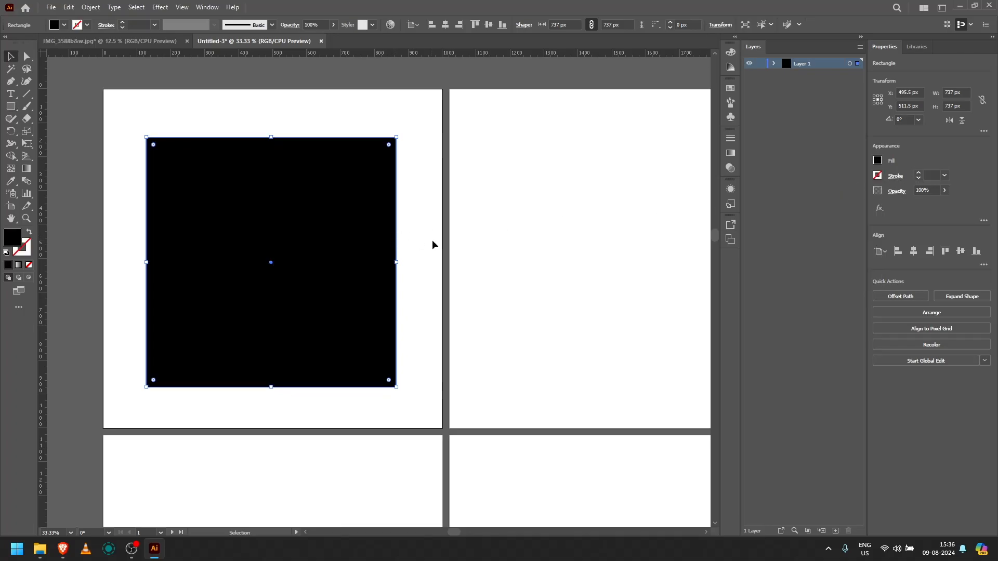
# - Center the black square horizontally and vertically on the first artboard
pyautogui.click(432, 240)
pyautogui.click(356, 251)
pyautogui.click(914, 254)
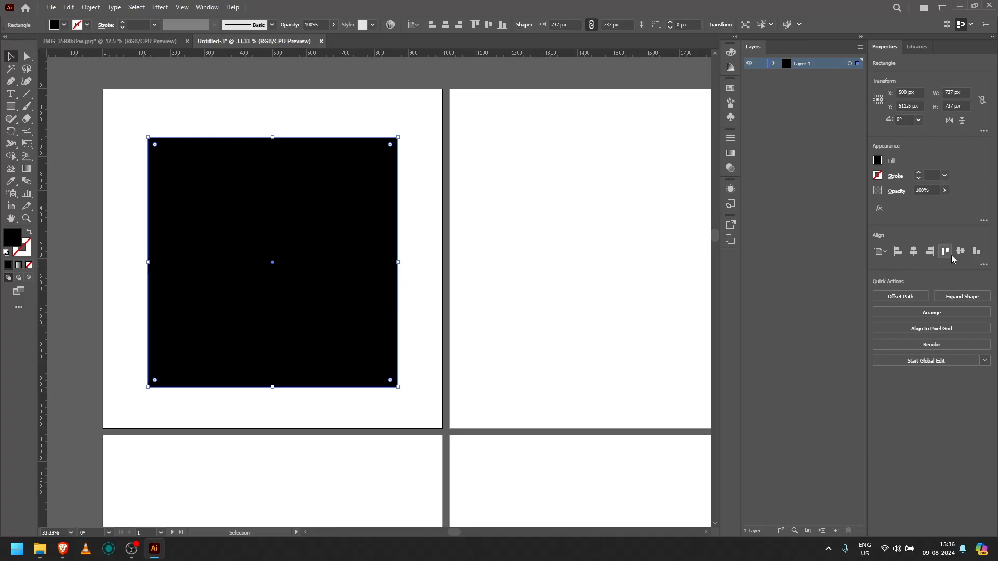
pyautogui.click(961, 252)
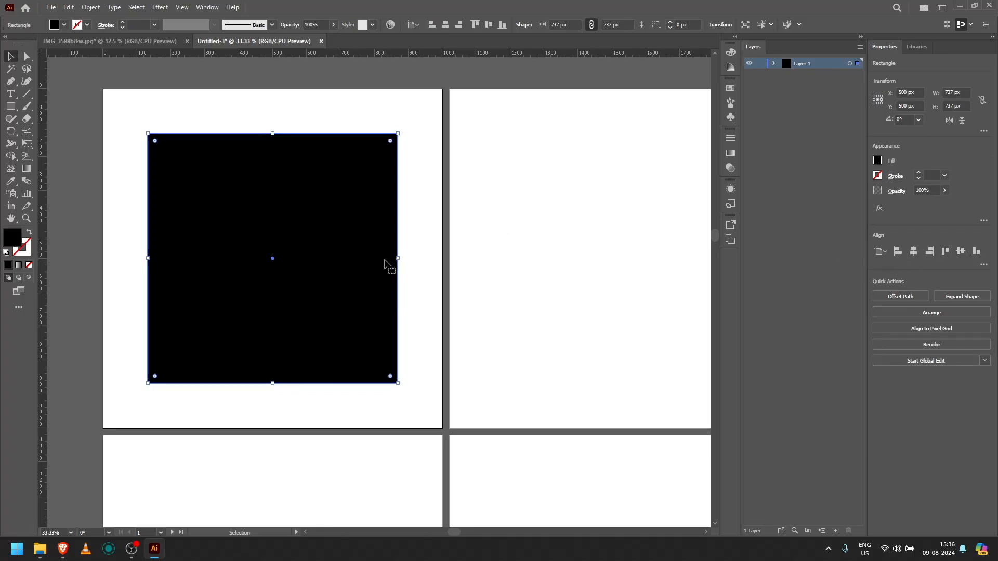
# - Duplicate the black square onto the second artboard and center the copy there horizontally
pyautogui.scroll(-1, 387, 263)
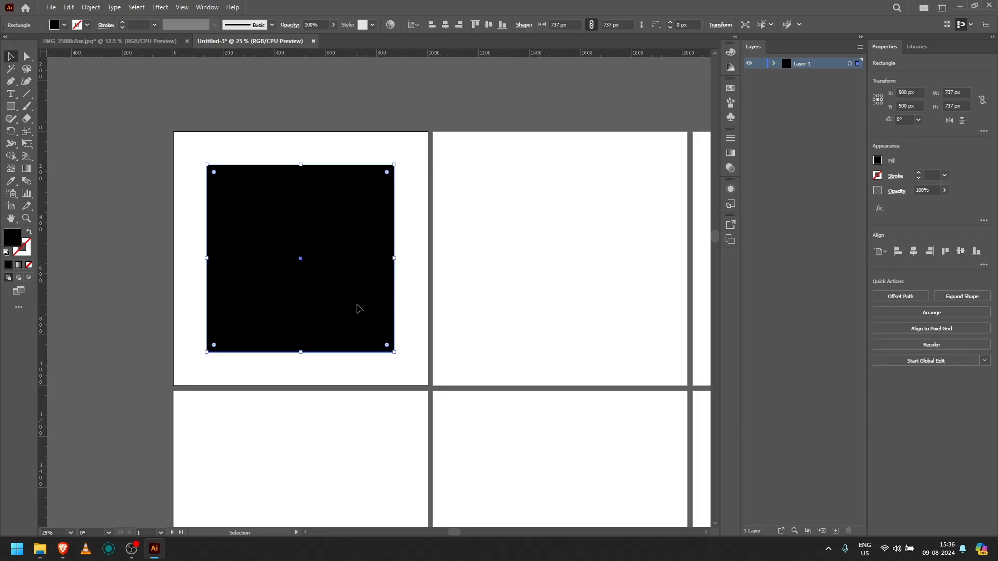
pyautogui.moveTo(348, 304); pyautogui.dragTo(600, 304)
pyautogui.scroll(-5, 595, 308)
pyautogui.scroll(5, 595, 308)
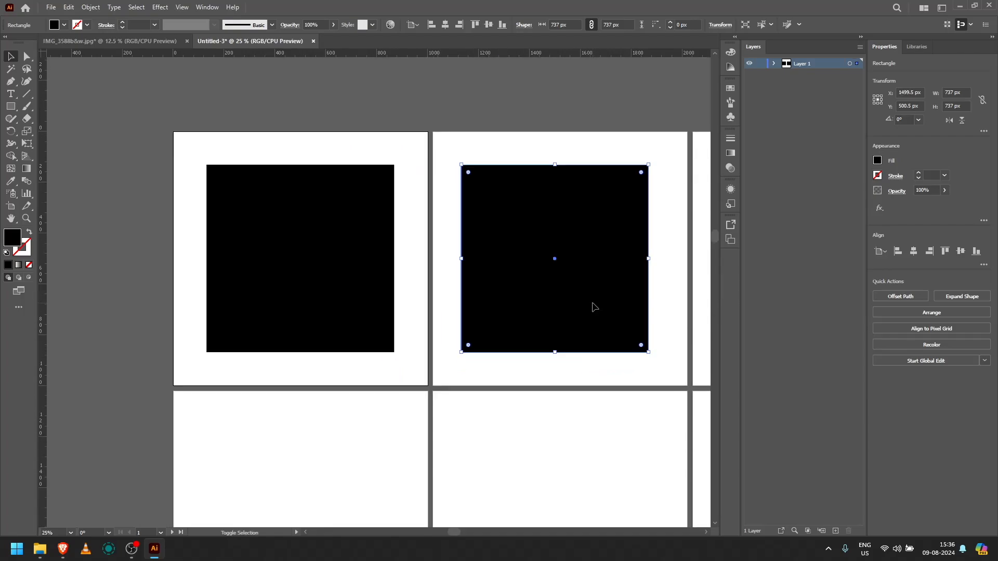
pyautogui.hscroll(3, 595, 308)
pyautogui.hscroll(2, 593, 304)
pyautogui.click(574, 296)
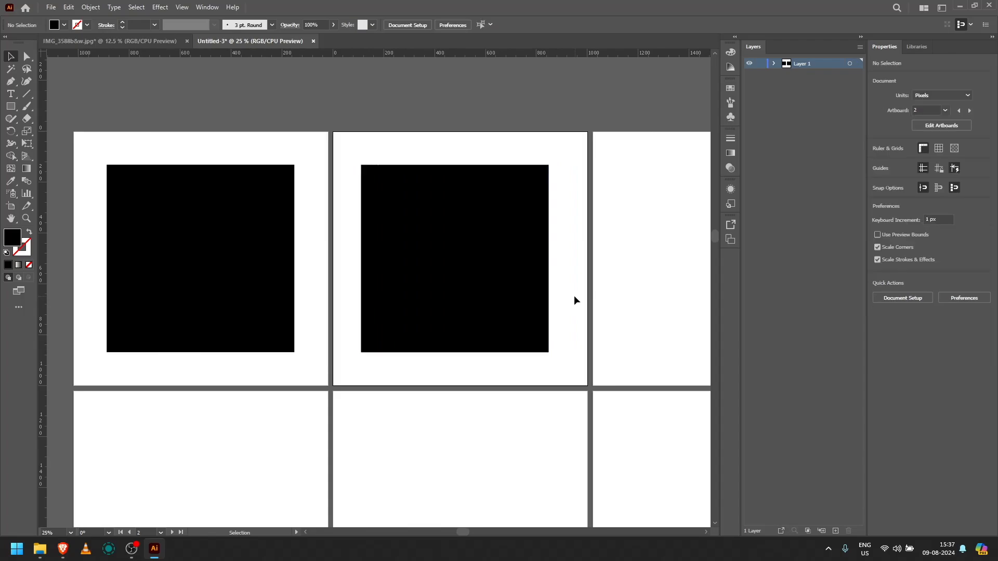
pyautogui.click(517, 296)
pyautogui.click(915, 253)
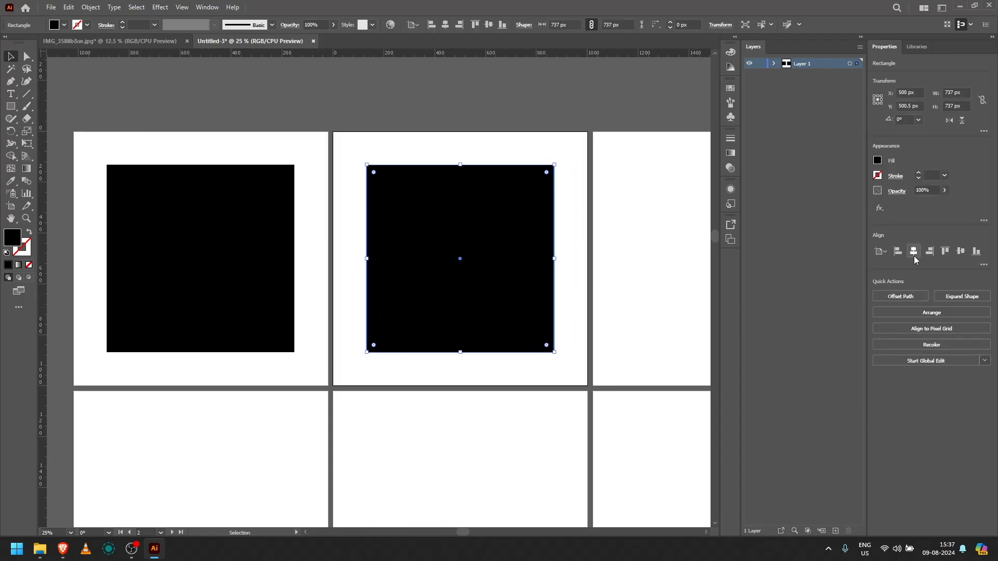
# - Copy the square onto the remaining artboards of the first row and center each copy on its artboard
pyautogui.click(660, 296)
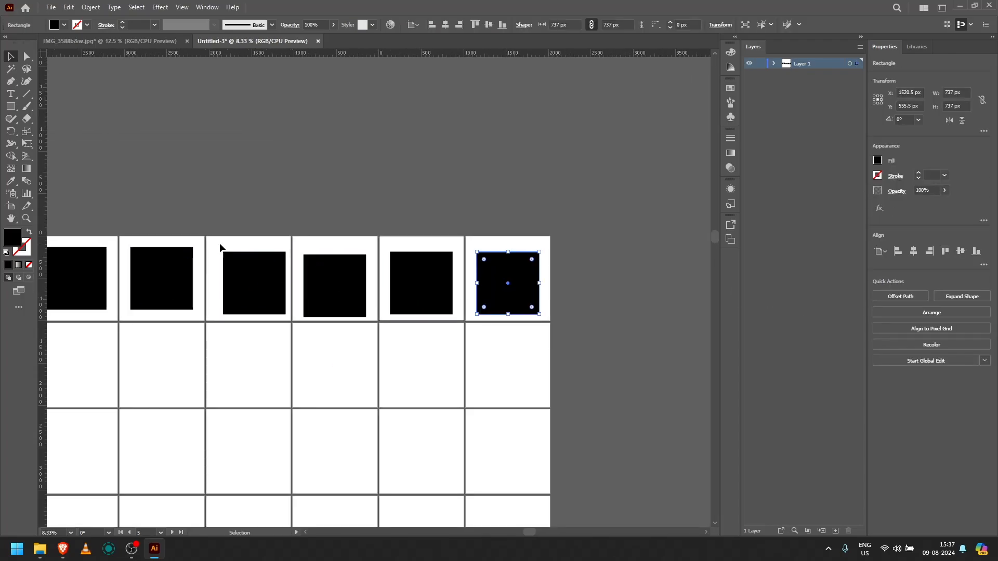
pyautogui.click(219, 249)
pyautogui.click(254, 284)
pyautogui.click(914, 252)
pyautogui.click(408, 272)
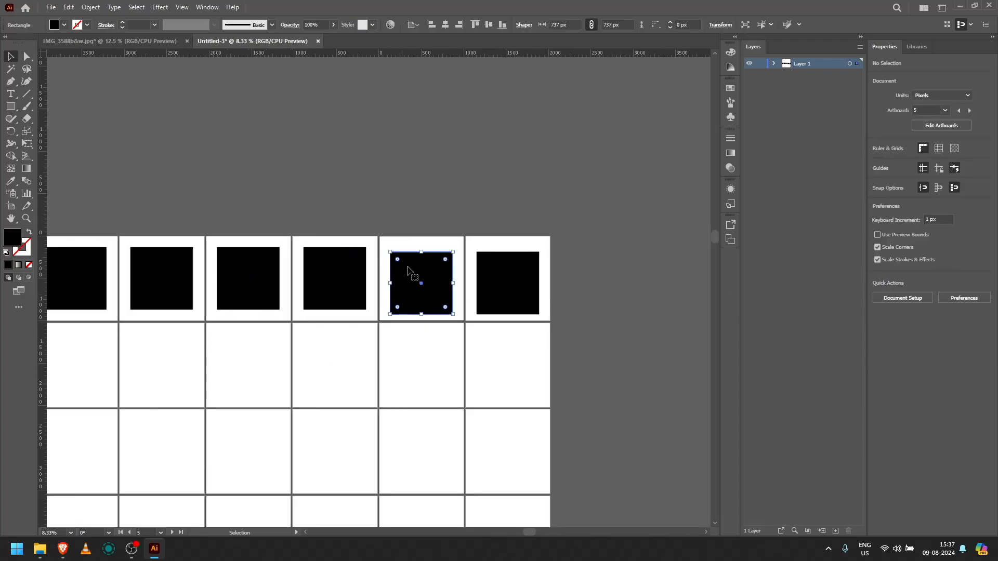
pyautogui.click(961, 252)
pyautogui.click(508, 284)
# - Copy the square down onto every artboard of the first column and center the copies on their artboards
pyautogui.hscroll(-8, 332, 351)
pyautogui.scroll(-9, 199, 345)
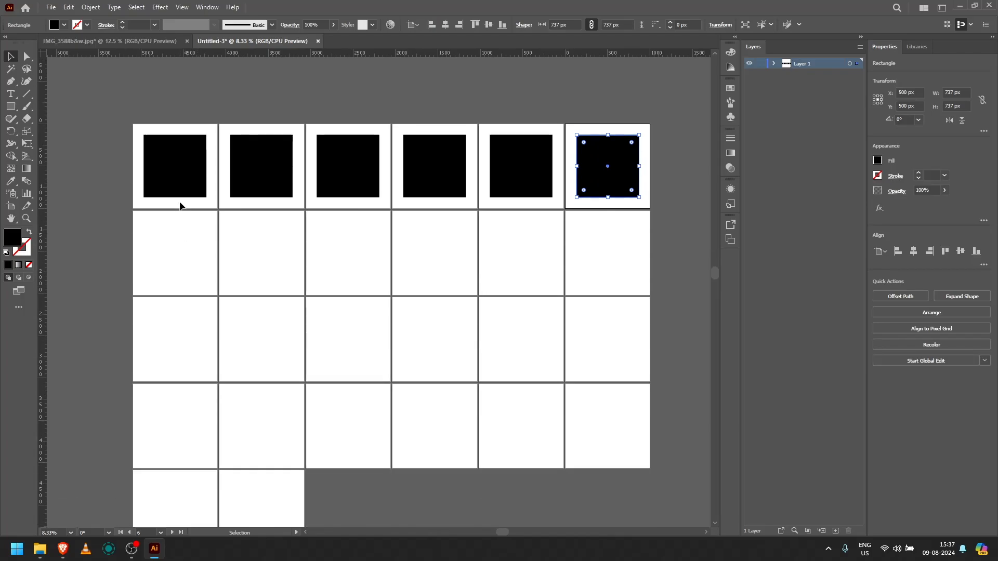
pyautogui.moveTo(179, 171); pyautogui.dragTo(179, 256)
pyautogui.moveTo(179, 256); pyautogui.dragTo(180, 344)
pyautogui.moveTo(182, 345); pyautogui.dragTo(180, 430)
pyautogui.moveTo(180, 430); pyautogui.dragTo(180, 513)
pyautogui.click(177, 341)
pyautogui.click(914, 251)
pyautogui.scroll(-3, 416, 395)
pyautogui.click(417, 398)
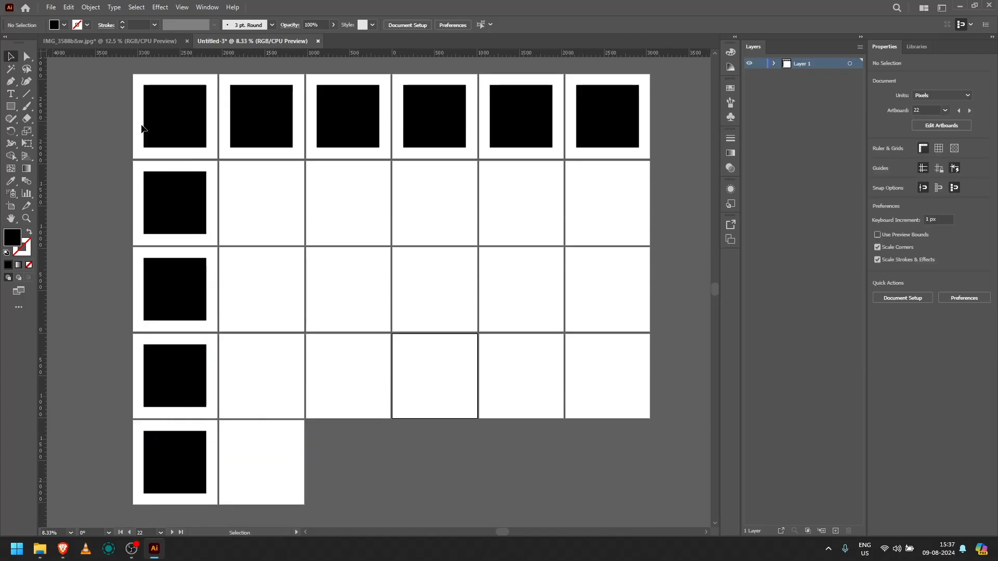
# - Place horizontal guides along the top and bottom edges of each row's squares and a vertical guide at the first column's left square edge
pyautogui.scroll(7, 110, 152)
pyautogui.moveTo(263, 53); pyautogui.dragTo(266, 170)
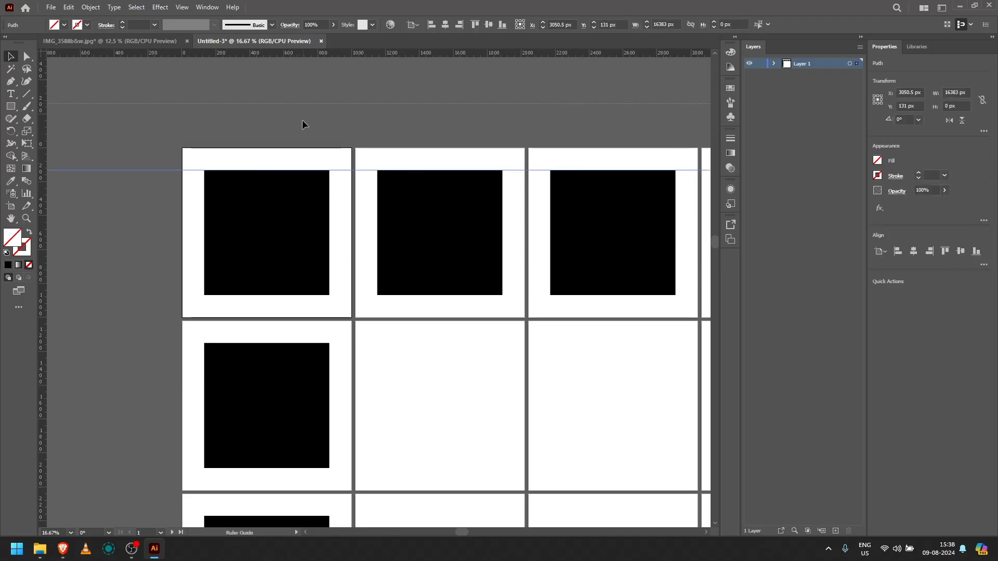
pyautogui.moveTo(303, 120); pyautogui.dragTo(310, 295)
pyautogui.moveTo(43, 244); pyautogui.dragTo(204, 238)
pyautogui.scroll(-5, 278, 312)
pyautogui.moveTo(278, 53); pyautogui.dragTo(276, 314)
pyautogui.scroll(-4, 281, 343)
pyautogui.moveTo(276, 53); pyautogui.dragTo(276, 438)
# - Place vertical guides along the left edges of the squares in the second to sixth columns
pyautogui.scroll(8, 488, 249)
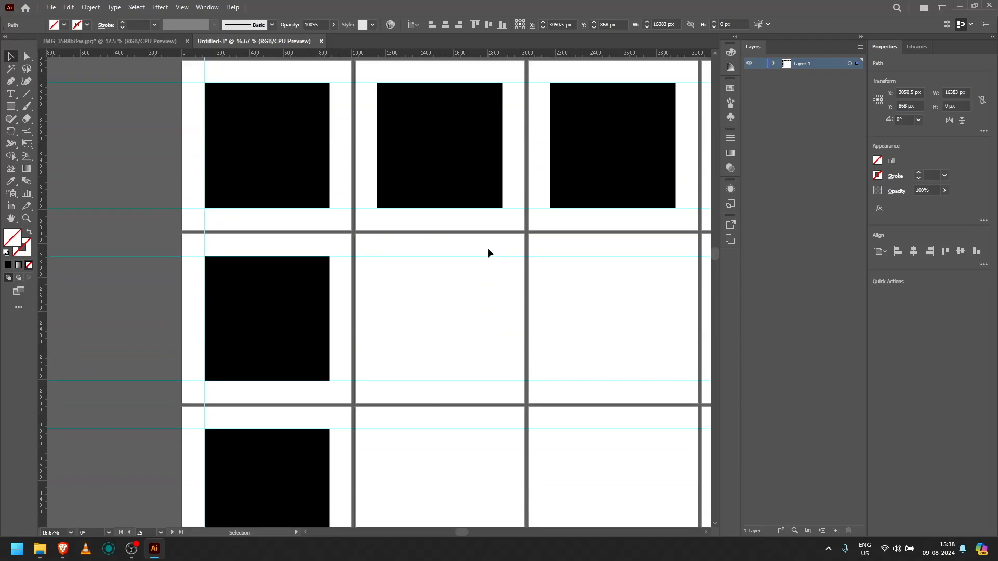
pyautogui.scroll(2, 487, 253)
pyautogui.moveTo(46, 226); pyautogui.dragTo(378, 255)
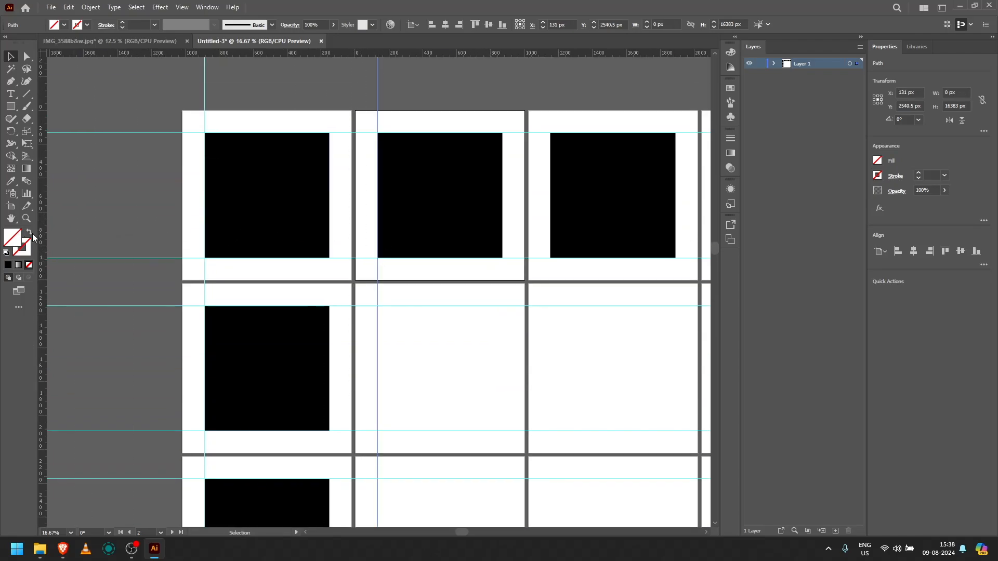
pyautogui.moveTo(43, 237); pyautogui.dragTo(551, 279)
pyautogui.hscroll(3, 552, 281)
pyautogui.moveTo(477, 282); pyautogui.dragTo(475, 283)
pyautogui.hscroll(19, 474, 283)
pyautogui.moveTo(43, 284); pyautogui.dragTo(174, 284)
pyautogui.moveTo(43, 285); pyautogui.dragTo(522, 295)
# - Delete all the black squares from the first row and first column, leaving only the guides
pyautogui.scroll(-3, 516, 296)
pyautogui.scroll(-4, 451, 300)
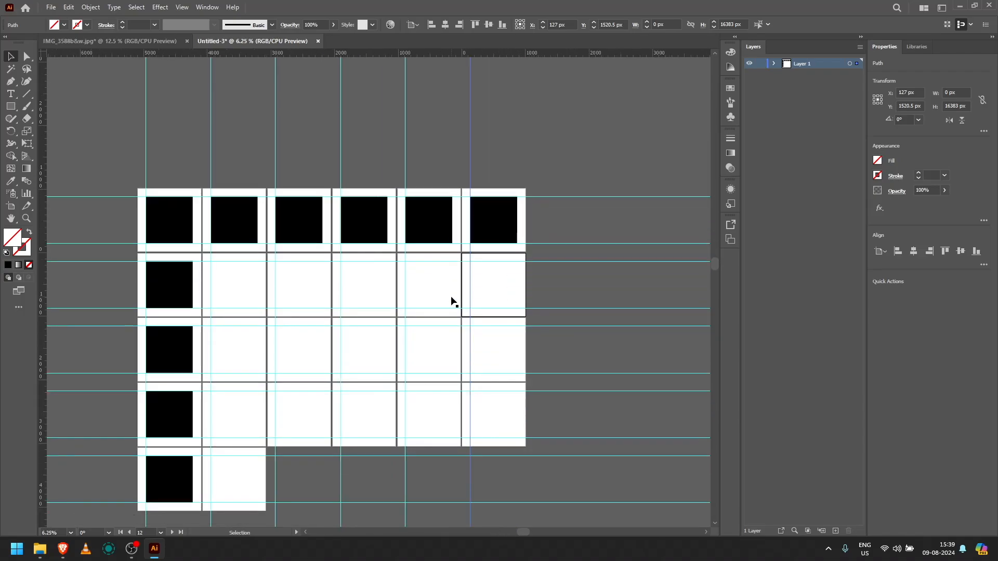
pyautogui.click(176, 180)
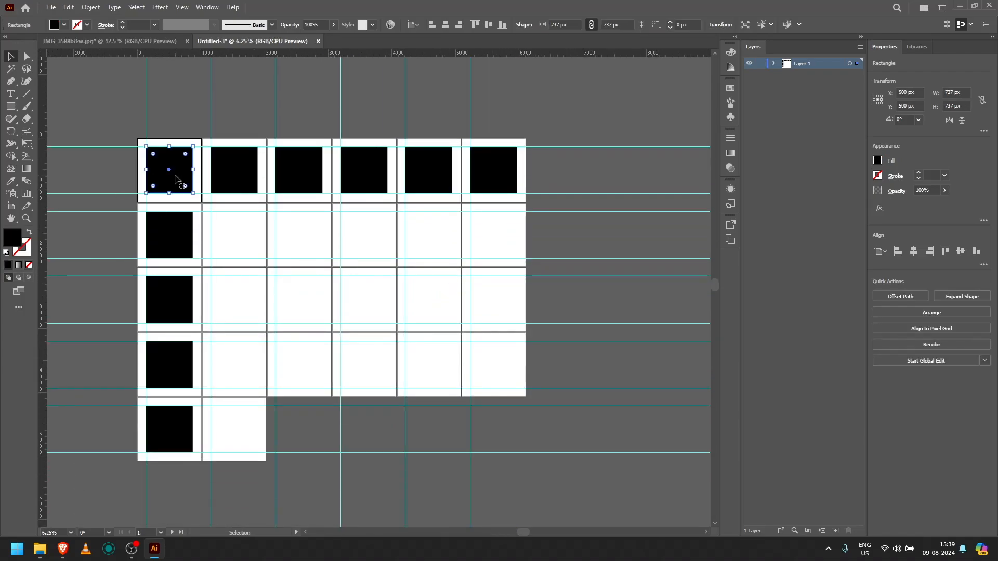
pyautogui.press('Delete')
pyautogui.click(228, 175)
pyautogui.press('Delete')
pyautogui.click(316, 176)
pyautogui.press('Delete')
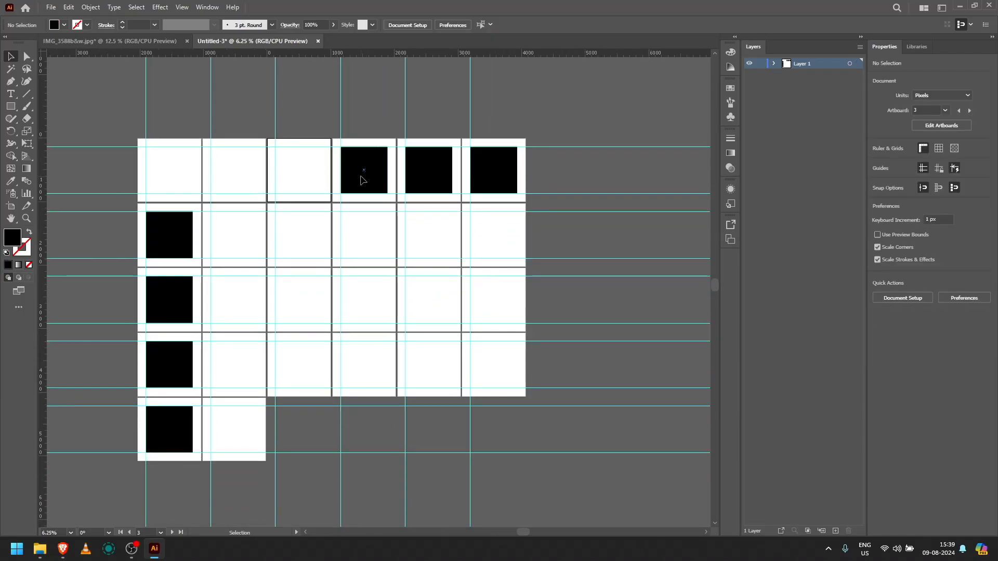
pyautogui.click(362, 174)
pyautogui.press('Delete')
pyautogui.click(429, 174)
pyautogui.click(173, 433)
pyautogui.press('Delete')
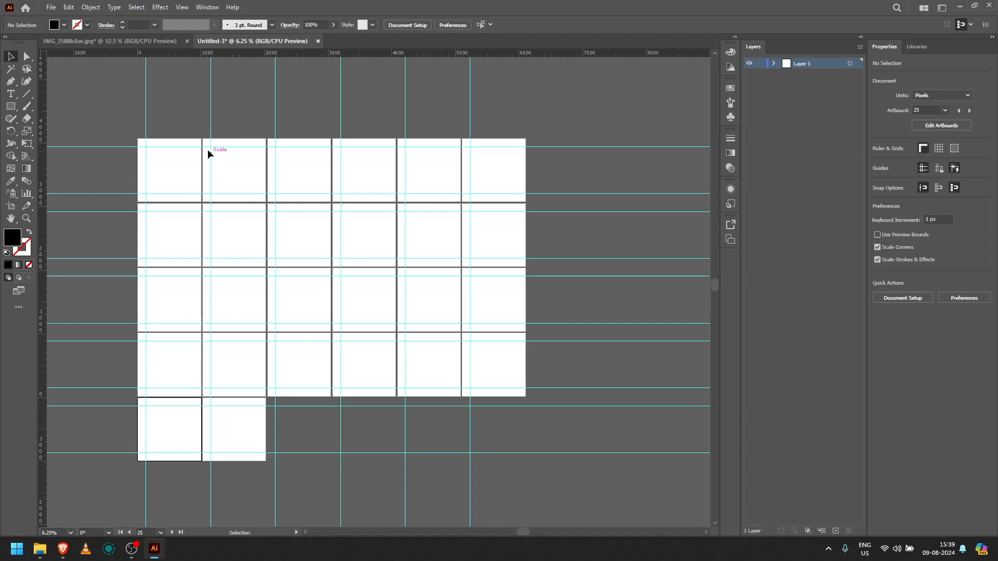
# - Copy the uppercase letters A to F from the traced alphabet document into the artboard document and position the A on the first artboard
pyautogui.click(142, 44)
pyautogui.click(183, 212)
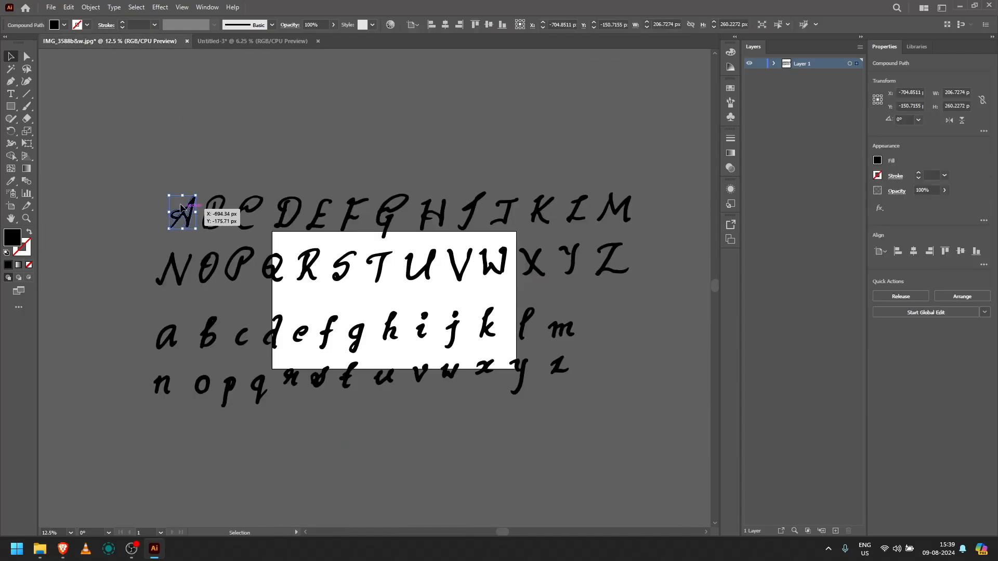
pyautogui.moveTo(277, 218); pyautogui.dragTo(364, 225)
pyautogui.hotkey('ctrl', 'c')
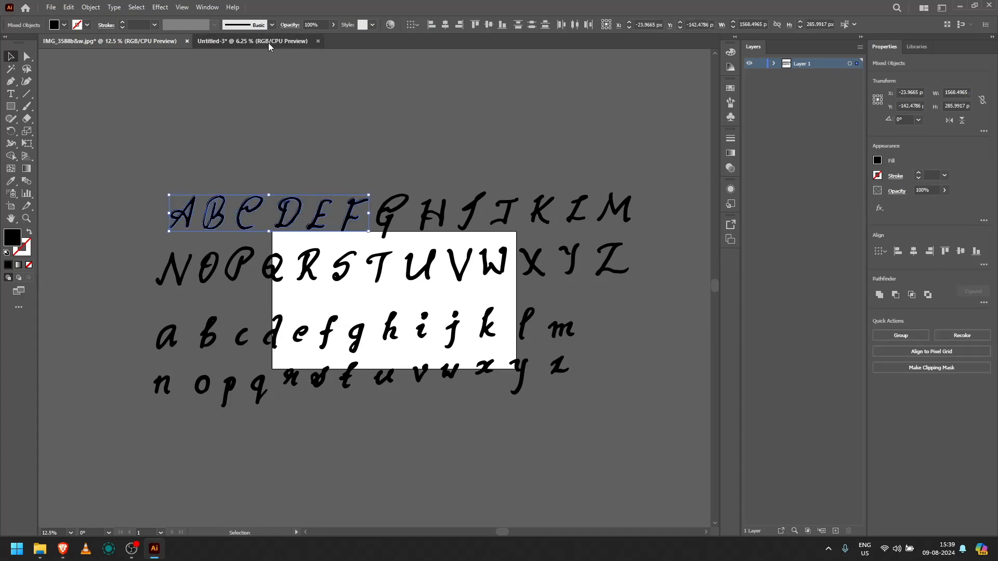
pyautogui.click(268, 43)
pyautogui.hotkey('ctrl', 'v')
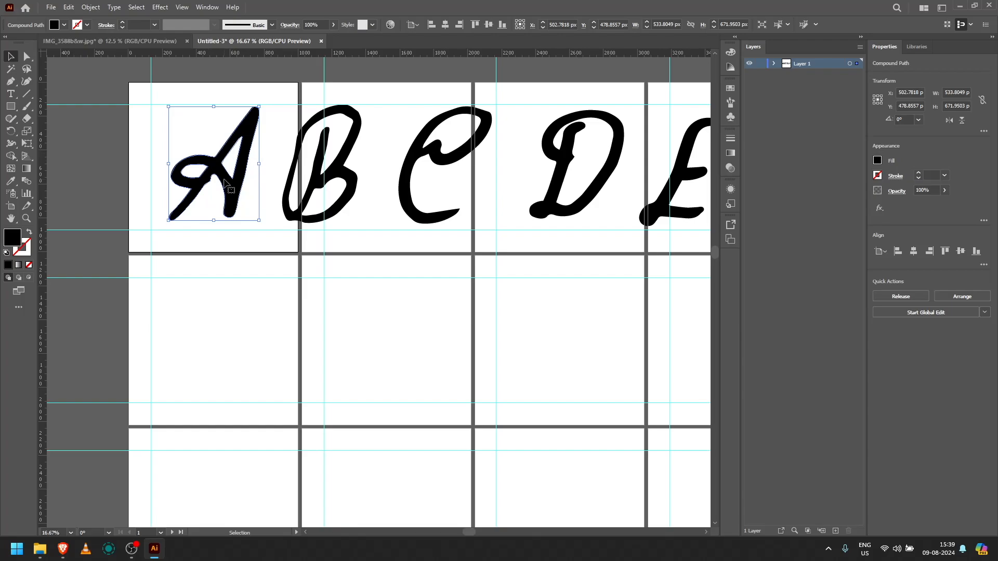
pyautogui.moveTo(234, 182); pyautogui.dragTo(220, 179)
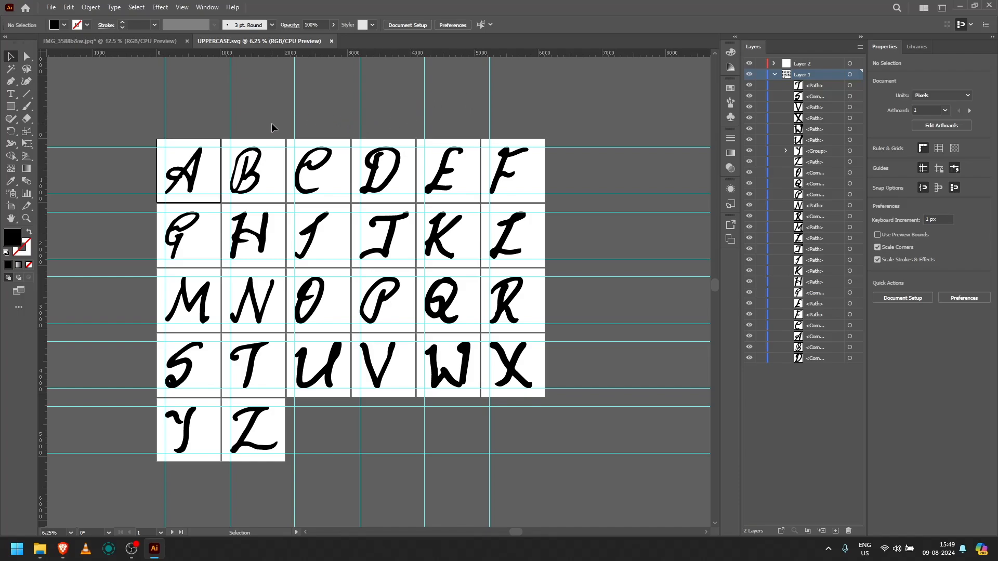
# - Select all the letters and save the document as UPPERCASE in SVG format, using all artboards
pyautogui.click(851, 75)
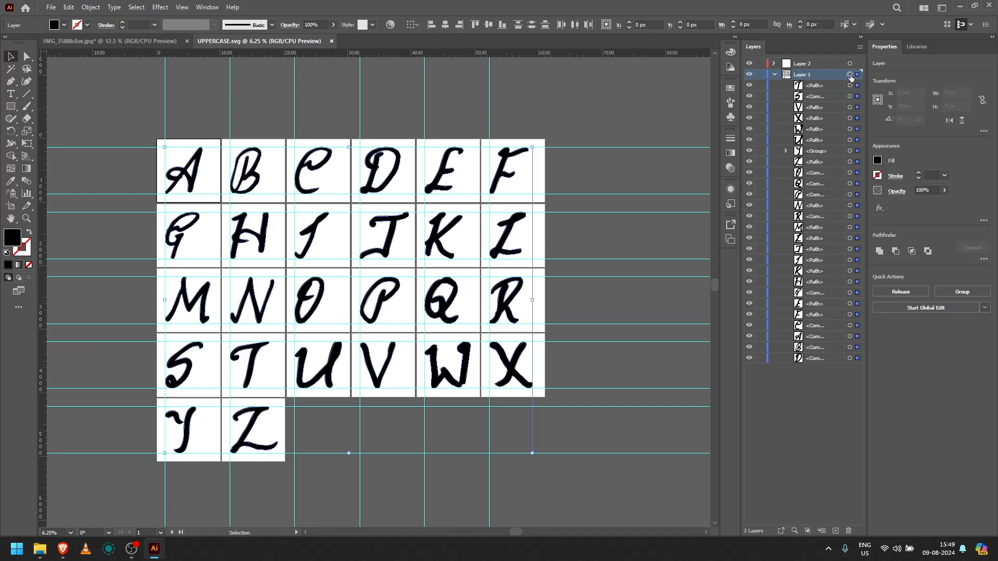
pyautogui.click(850, 359)
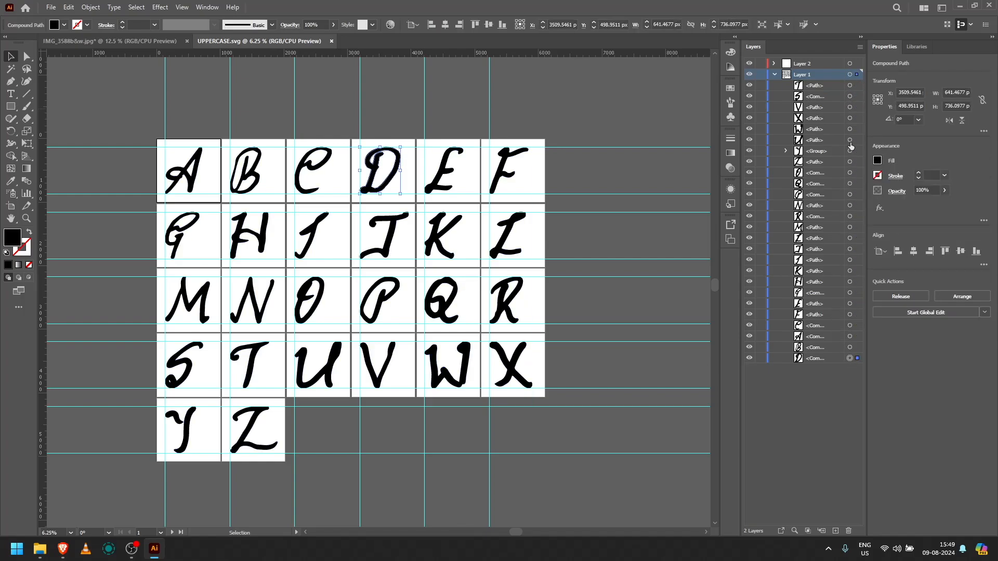
pyautogui.hotkey('ctrl', 'a')
pyautogui.click(50, 7)
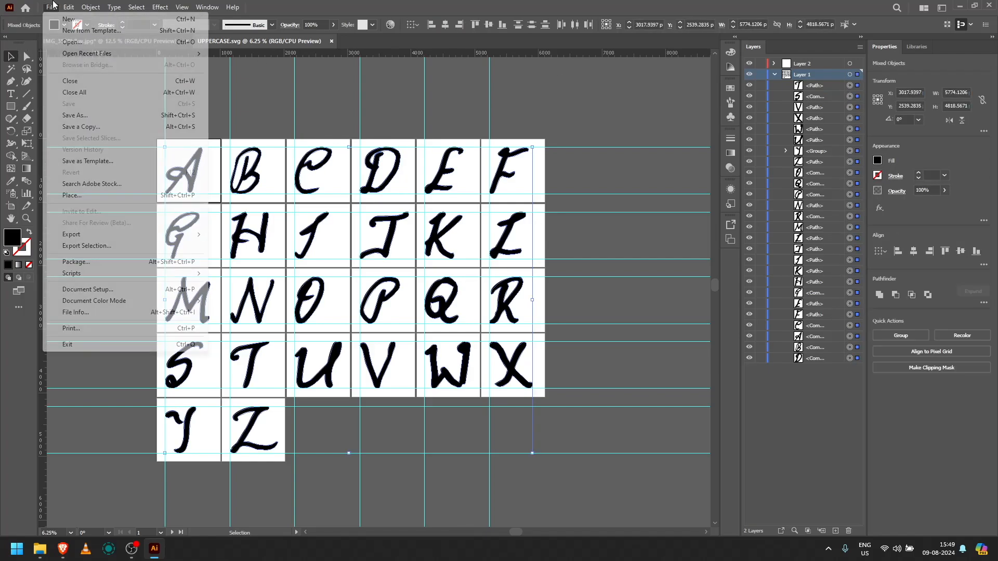
pyautogui.click(83, 114)
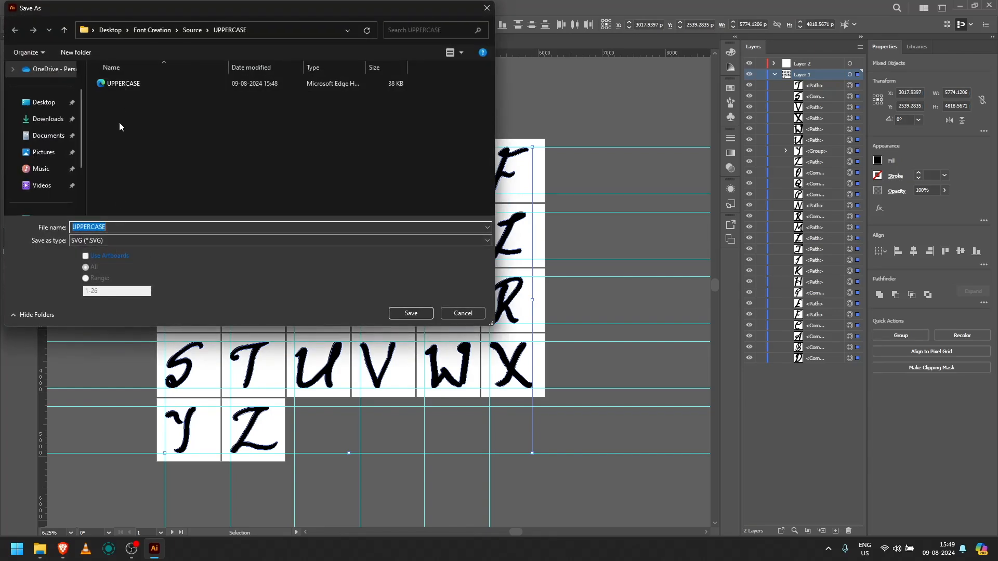
pyautogui.click(101, 257)
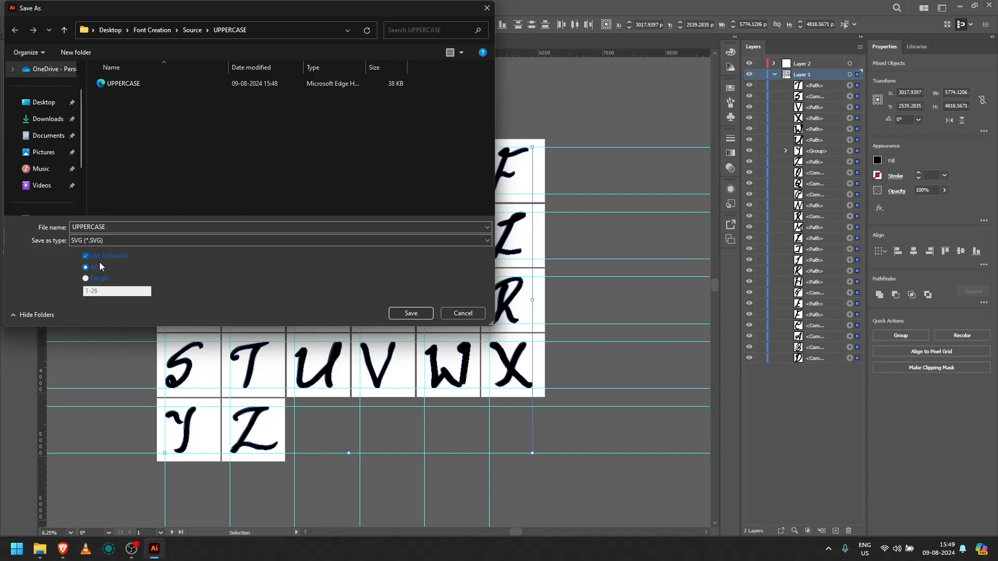
pyautogui.click(414, 316)
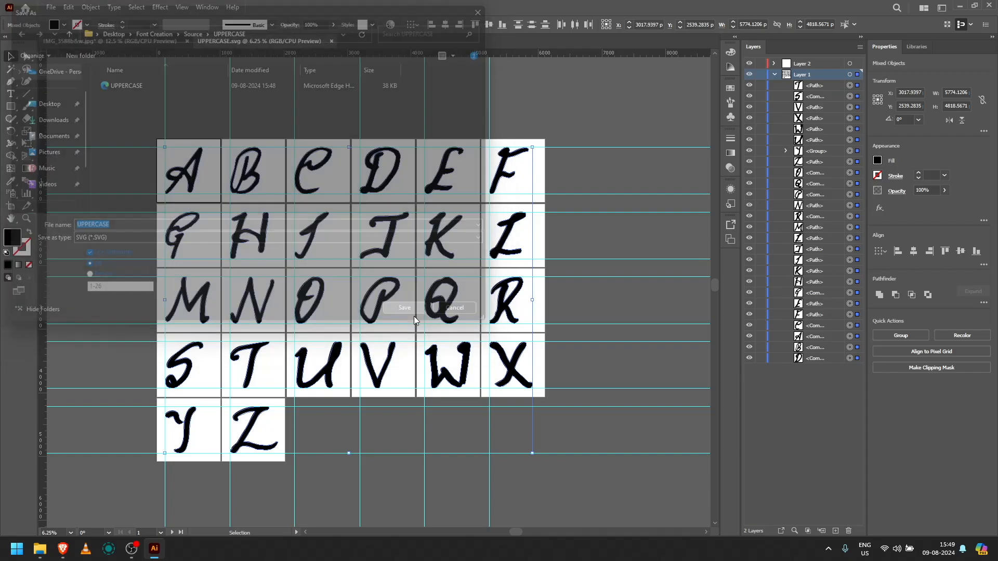
pyautogui.click(527, 307)
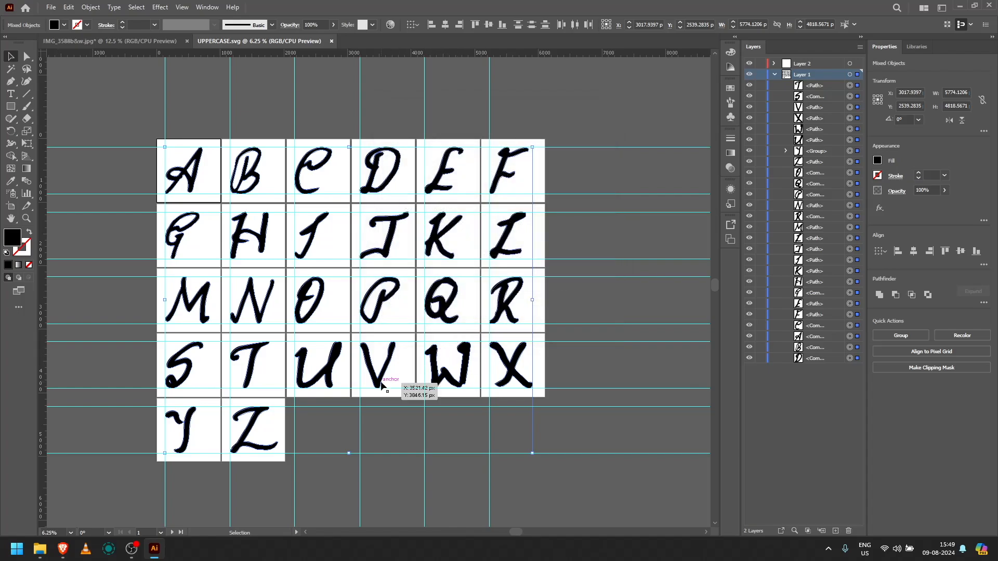
# - Switch to File Explorer and check the exported SVG files in the UPPERCASE folder
pyautogui.click(40, 549)
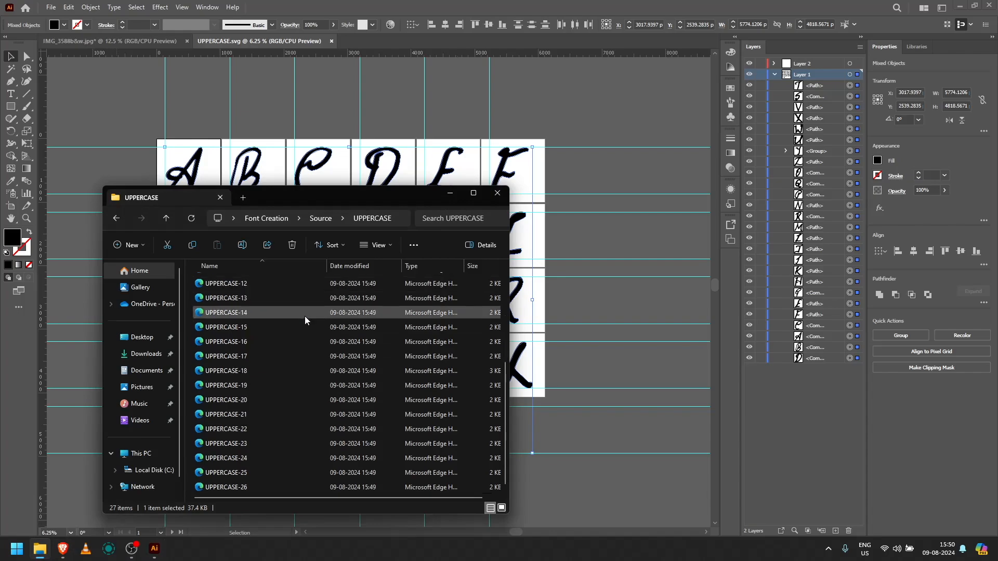
pyautogui.click(190, 295)
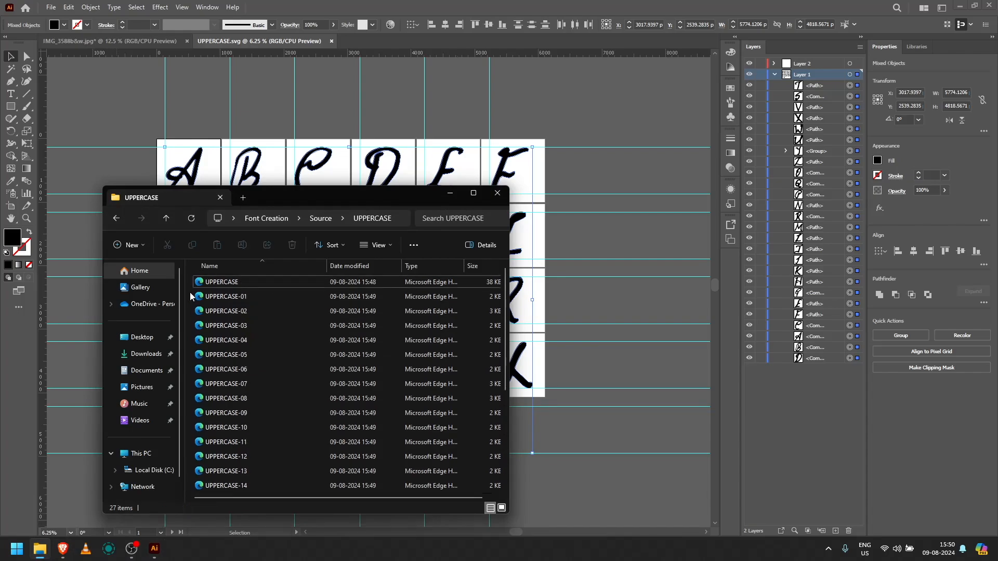
# - Permanently delete the combined UPPERCASE file, keeping only the numbered per-artboard SVG files in the folder
pyautogui.click(218, 281)
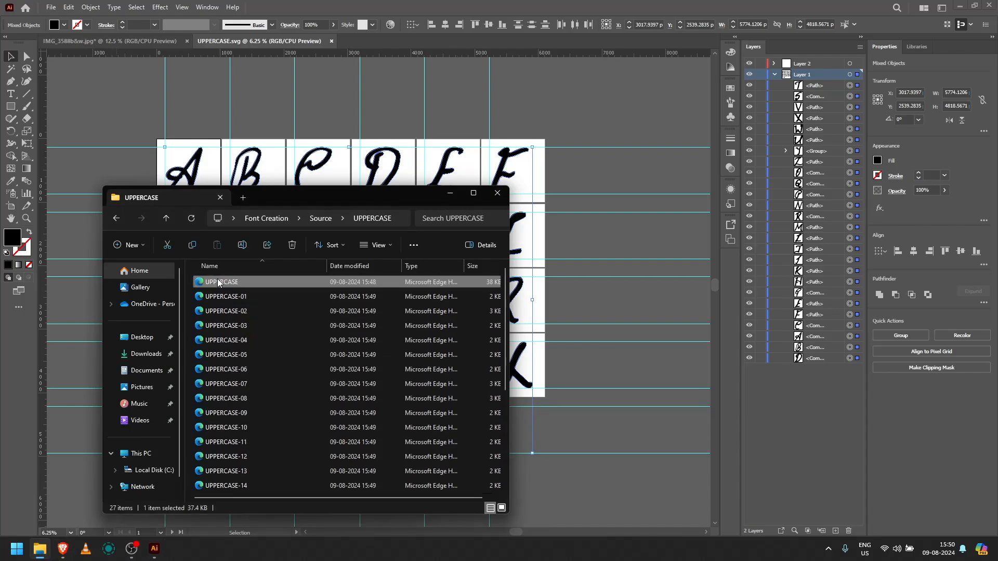
pyautogui.hotkey('shift', 'Delete')
pyautogui.press('Return')
pyautogui.scroll(-5, 220, 290)
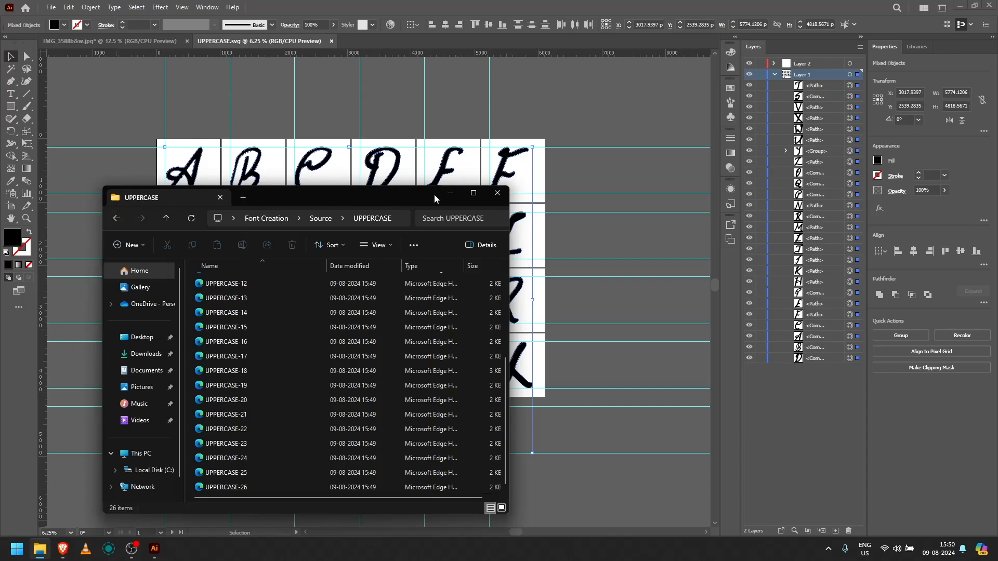
pyautogui.click(450, 193)
# - Delete all the uppercase letters from Layer 1 in the artboard document, keeping the artboards and guides
pyautogui.click(351, 494)
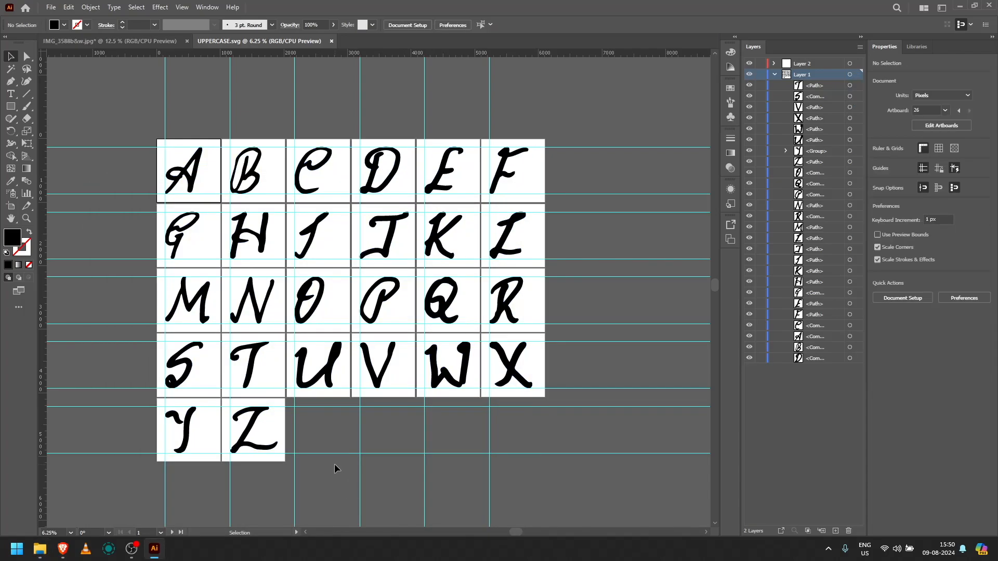
pyautogui.click(850, 85)
pyautogui.keyDown('shift'); pyautogui.click(850, 359); pyautogui.keyUp('shift')
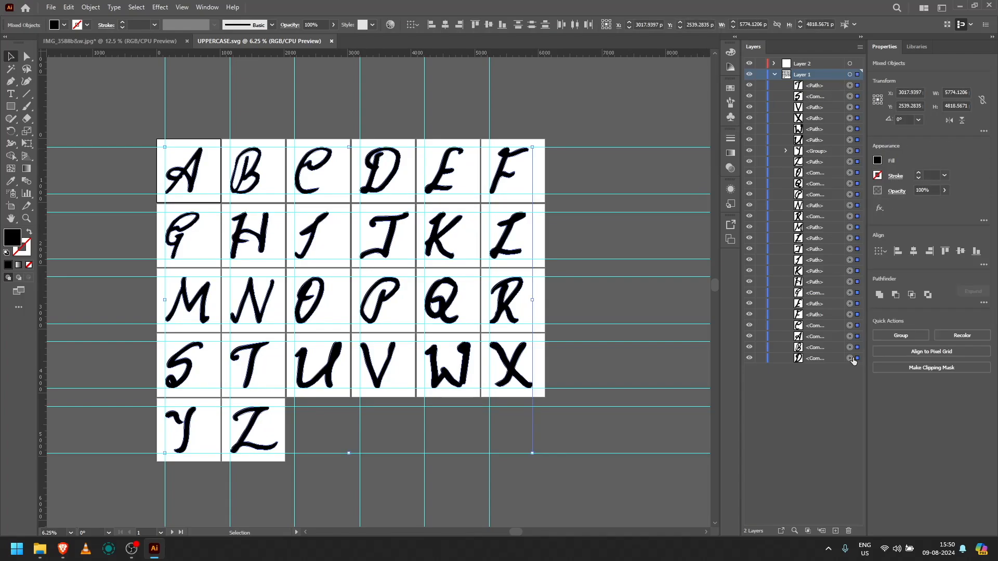
pyautogui.press('Delete')
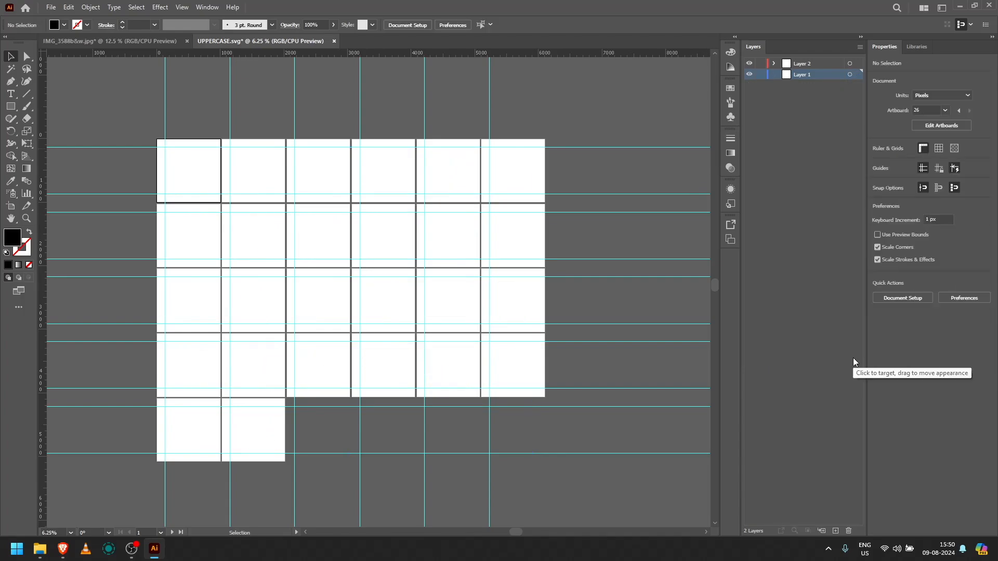
# - Copy the lowercase letters a to f into the artboard document and fit the a and b to the first-row guides
pyautogui.click(92, 39)
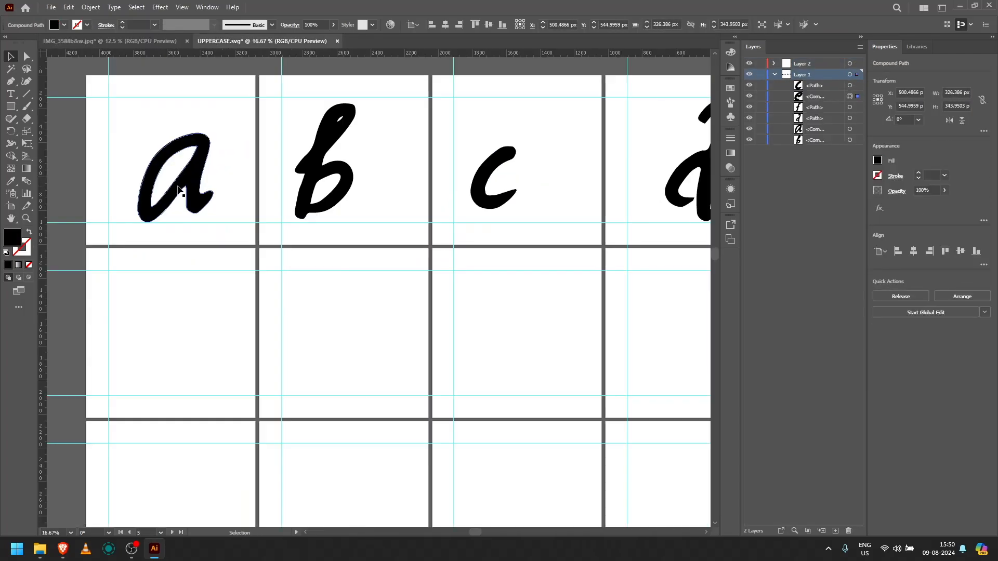
pyautogui.click(178, 188)
pyautogui.moveTo(137, 133); pyautogui.dragTo(108, 96)
pyautogui.moveTo(308, 179); pyautogui.dragTo(308, 183)
pyautogui.moveTo(356, 107); pyautogui.dragTo(361, 97)
pyautogui.moveTo(325, 166); pyautogui.dragTo(311, 165)
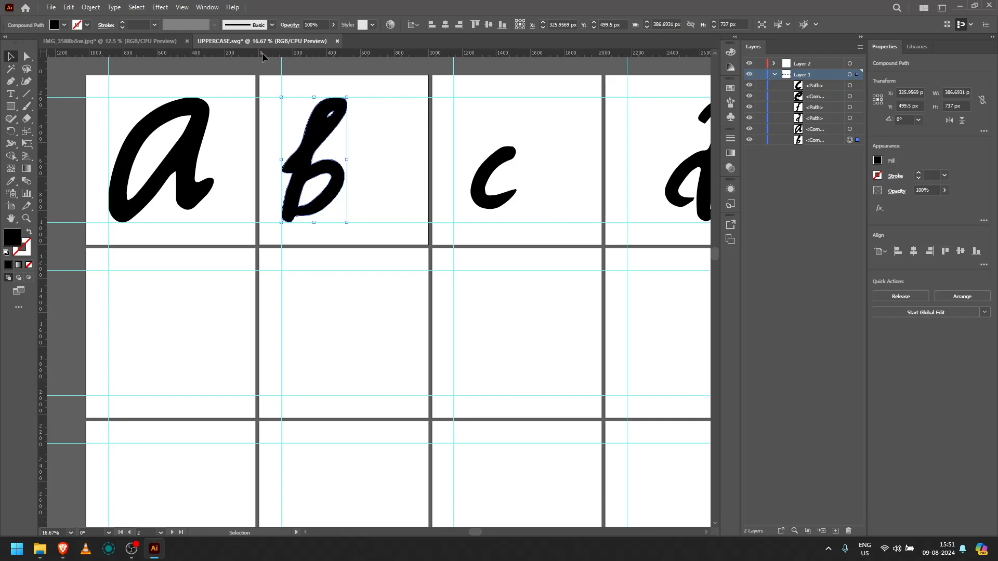
# - Add a horizontal guide through the first row at Y 498 px and scale the lowercase a down to it
pyautogui.moveTo(262, 54); pyautogui.dragTo(250, 161)
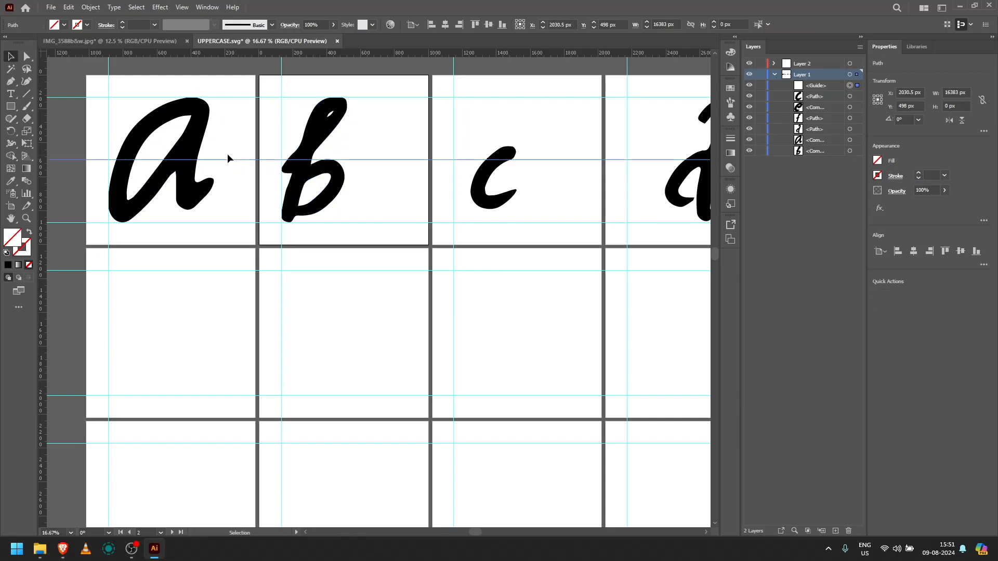
pyautogui.click(211, 116)
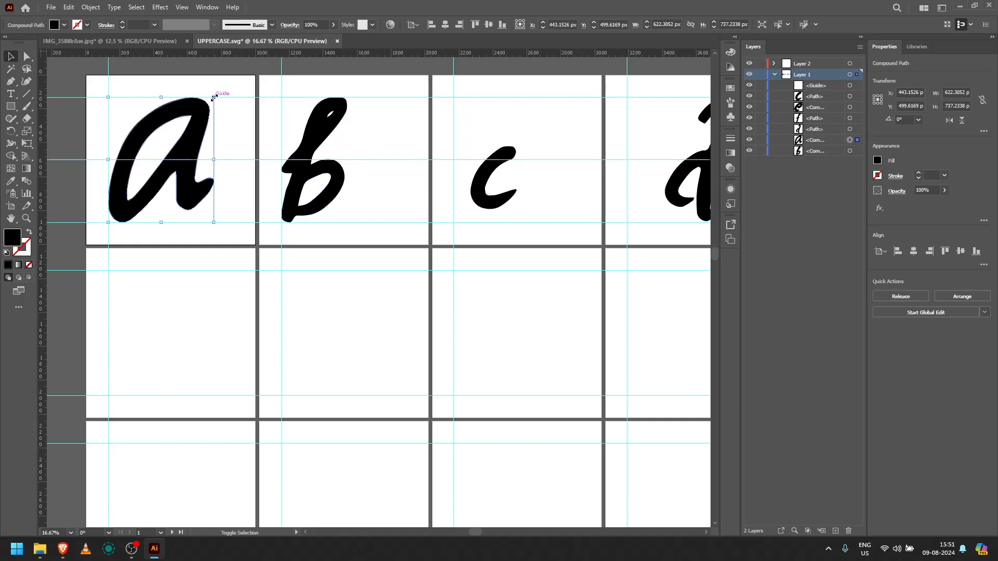
pyautogui.moveTo(213, 97); pyautogui.dragTo(184, 163)
# - Align the c and the remaining lowercase letters to the guides on their own artboards
pyautogui.click(486, 200)
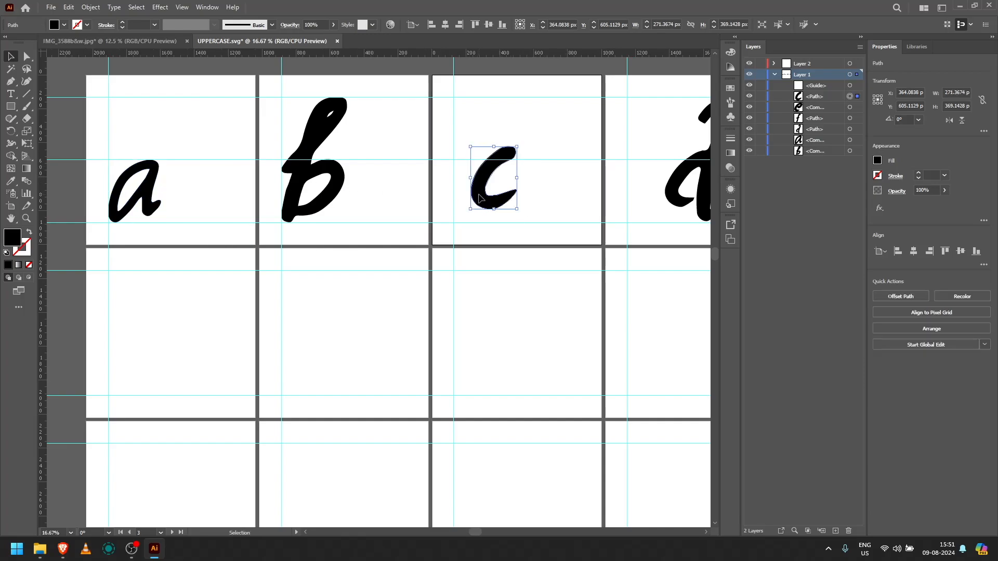
pyautogui.hotkey('ctrl', 'z')
pyautogui.click(478, 203)
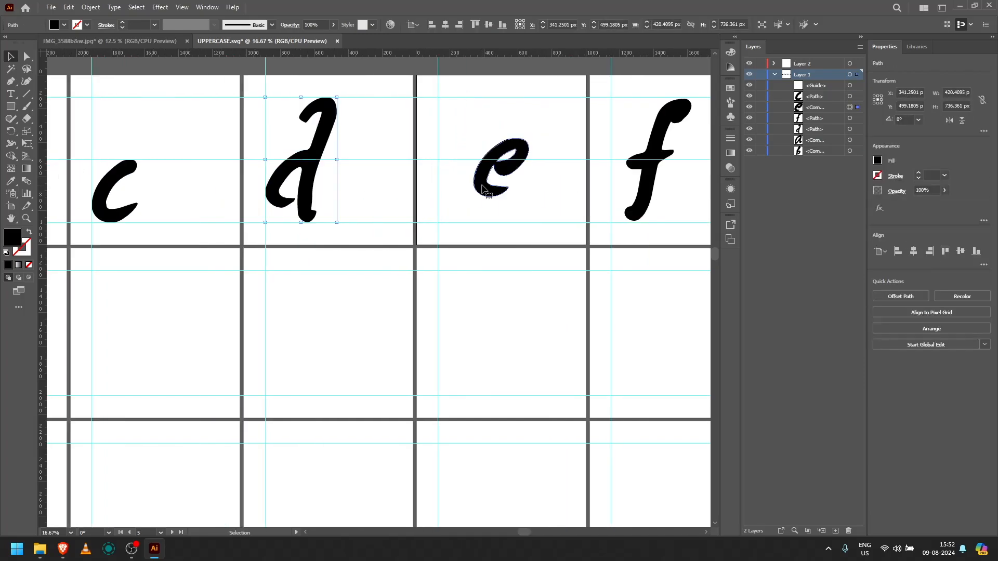
pyautogui.moveTo(159, 330); pyautogui.dragTo(398, 338)
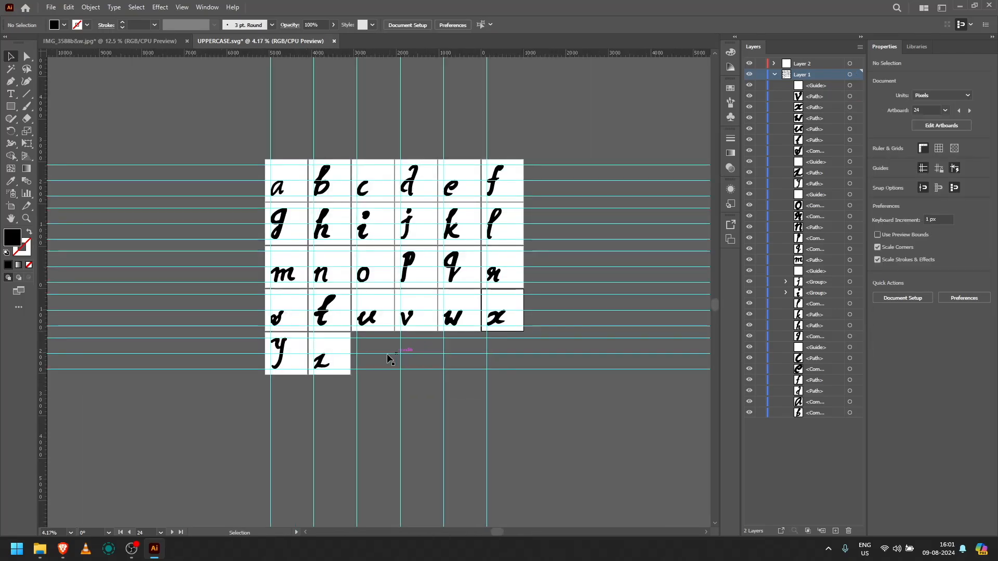
# - Select the five middle guides in Layer 1 and move them into Layer 2, separating them from the lowercase letters
pyautogui.scroll(1, 386, 401)
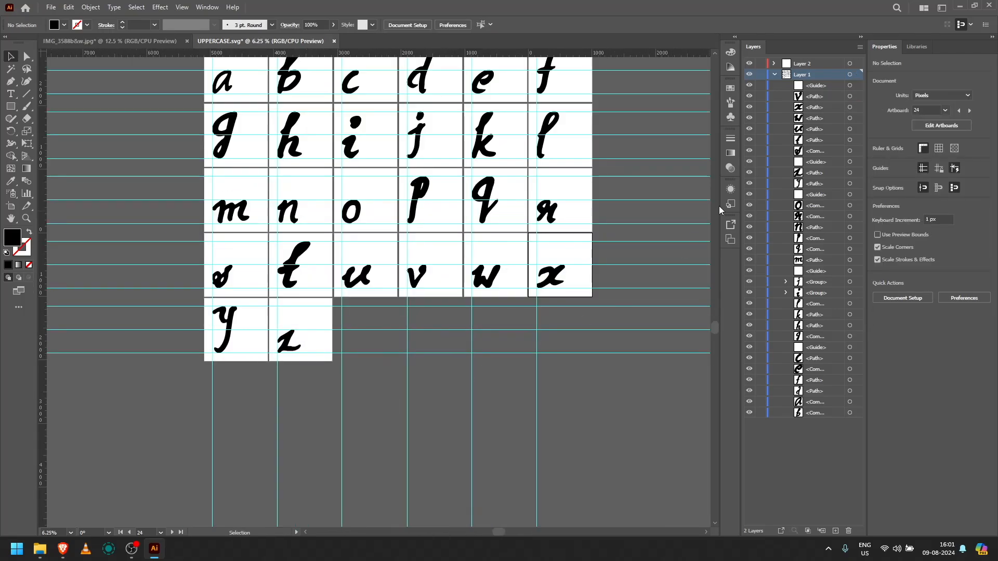
pyautogui.click(841, 86)
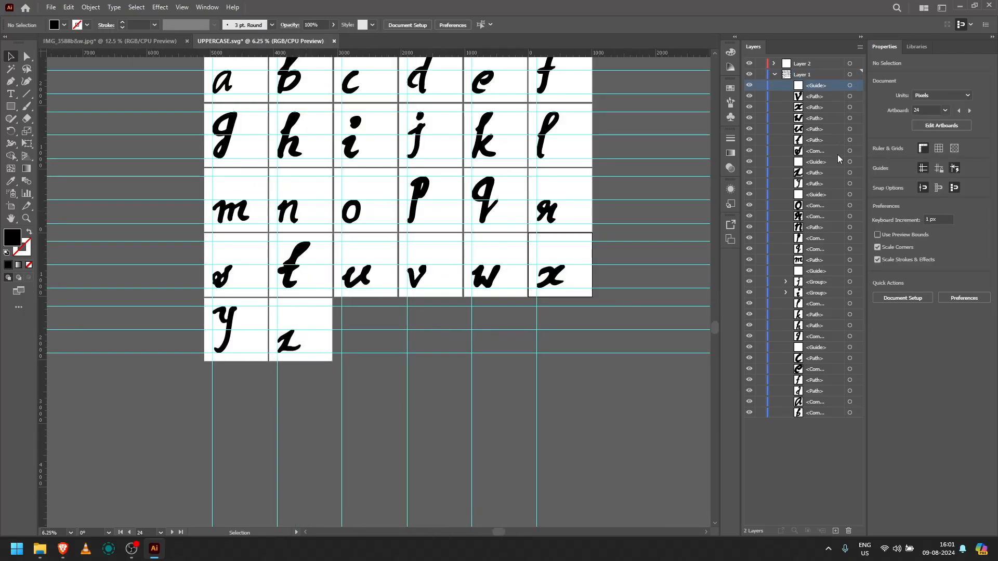
pyautogui.click(850, 85)
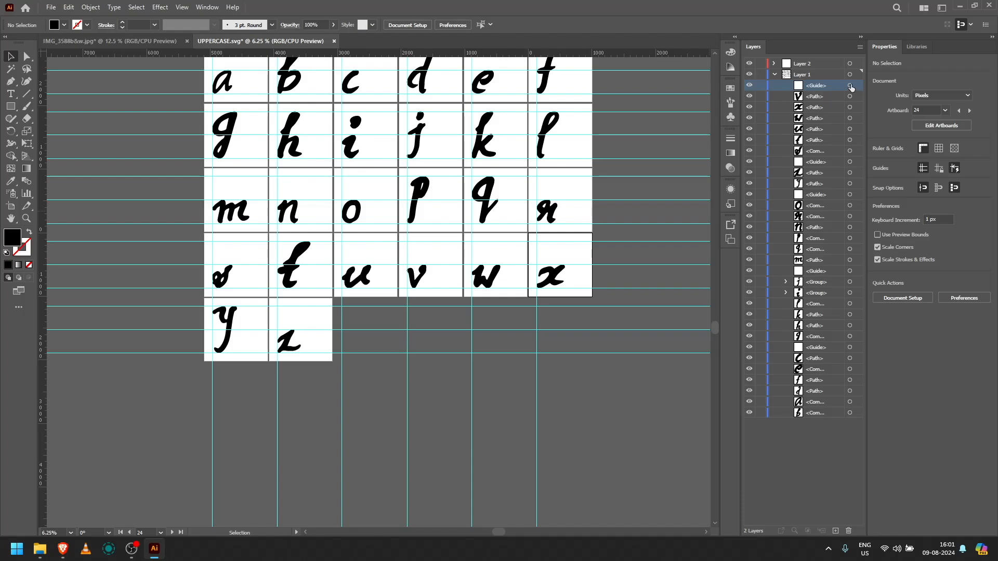
pyautogui.keyDown('shift'); pyautogui.click(850, 163); pyautogui.keyUp('shift')
pyautogui.keyDown('shift'); pyautogui.click(851, 194); pyautogui.keyUp('shift')
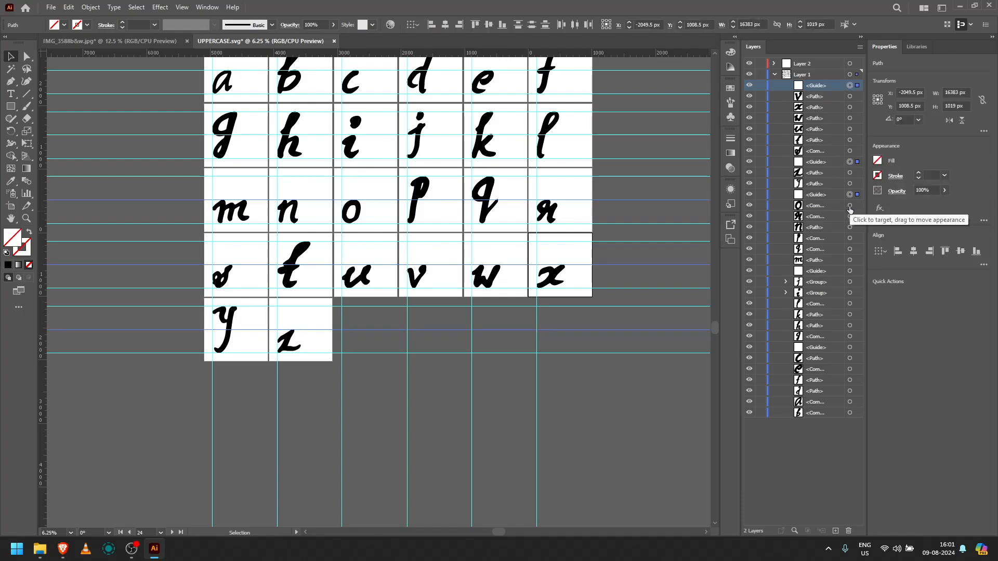
pyautogui.keyDown('shift'); pyautogui.click(850, 271); pyautogui.keyUp('shift')
pyautogui.keyDown('shift'); pyautogui.click(850, 347); pyautogui.keyUp('shift')
pyautogui.moveTo(831, 86); pyautogui.dragTo(825, 67)
pyautogui.moveTo(830, 150); pyautogui.dragTo(822, 64)
pyautogui.moveTo(829, 173); pyautogui.dragTo(818, 63)
pyautogui.moveTo(829, 238); pyautogui.dragTo(826, 64)
pyautogui.moveTo(831, 304); pyautogui.dragTo(832, 64)
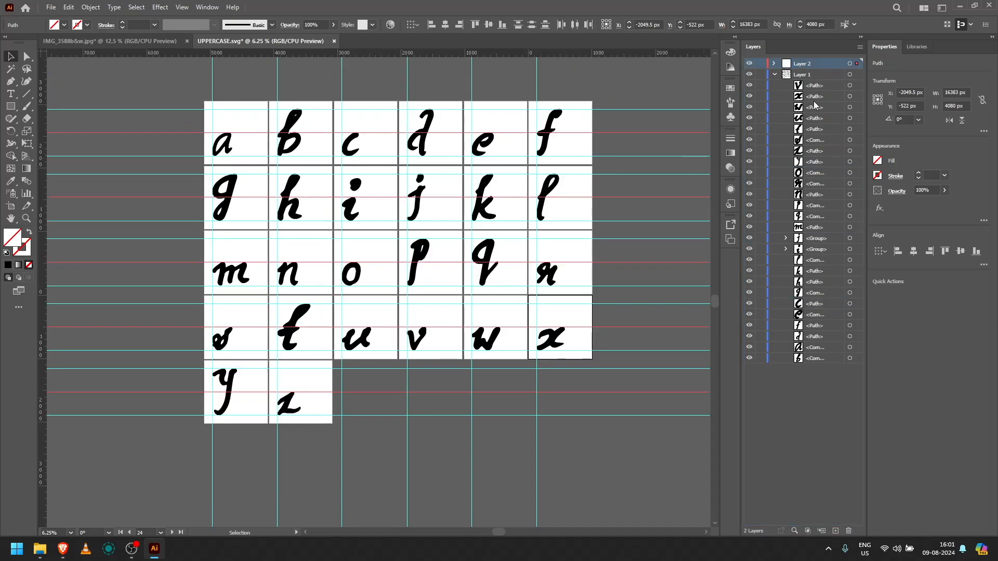
# - Select all the lowercase letters and save them as LOWERCASE in SVG format to the LOWER CASE folder, using all artboards
pyautogui.click(848, 85)
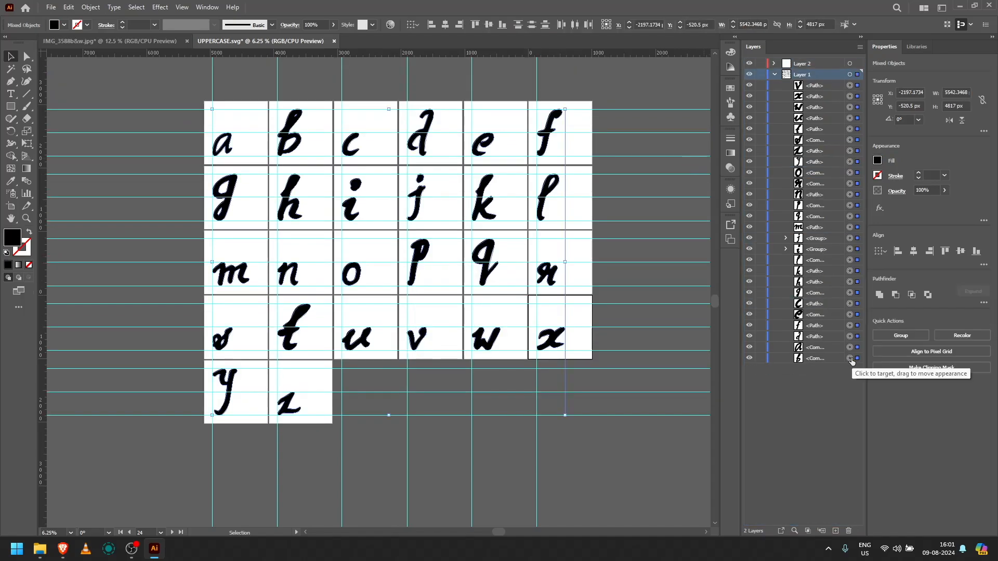
pyautogui.hotkey('ctrl', 'a')
pyautogui.hotkey('ctrl', 'shift', 's')
pyautogui.click(192, 31)
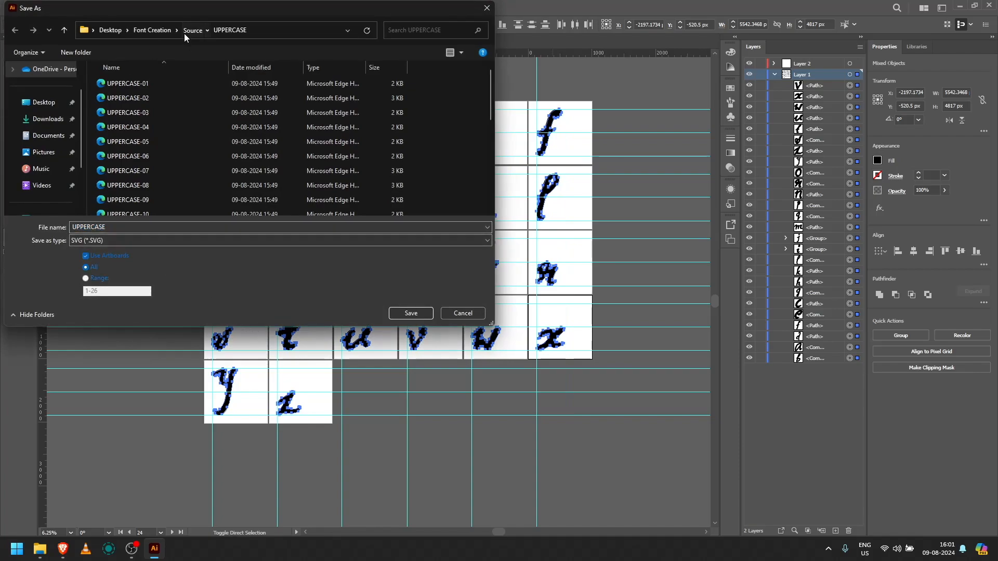
pyautogui.doubleClick(128, 84)
pyautogui.click(218, 228)
pyautogui.write('LOWERCASE')
pyautogui.press('Return')
pyautogui.click(538, 304)
# - Switch to File Explorer and check the exported SVG files in the LOWER CASE folder
pyautogui.click(40, 549)
pyautogui.click(116, 218)
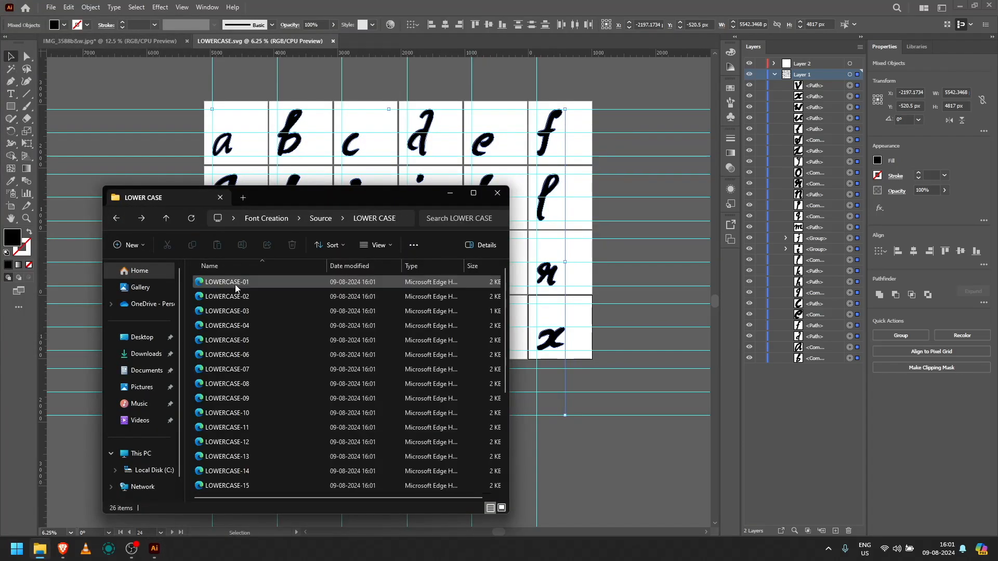
pyautogui.click(234, 285)
pyautogui.hotkey('ctrl', 'space')
pyautogui.press('Escape')
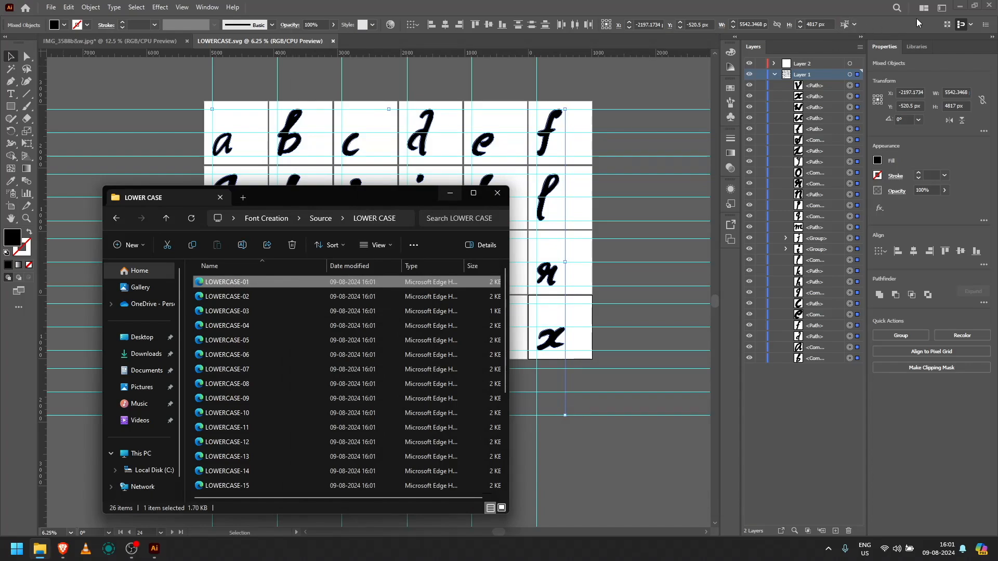
# - Minimize Illustrator, set the LOWER CASE folder window aside, and launch FontForge from the desktop
pyautogui.click(961, 6)
pyautogui.moveTo(397, 203); pyautogui.dragTo(860, 87)
pyautogui.click(58, 325)
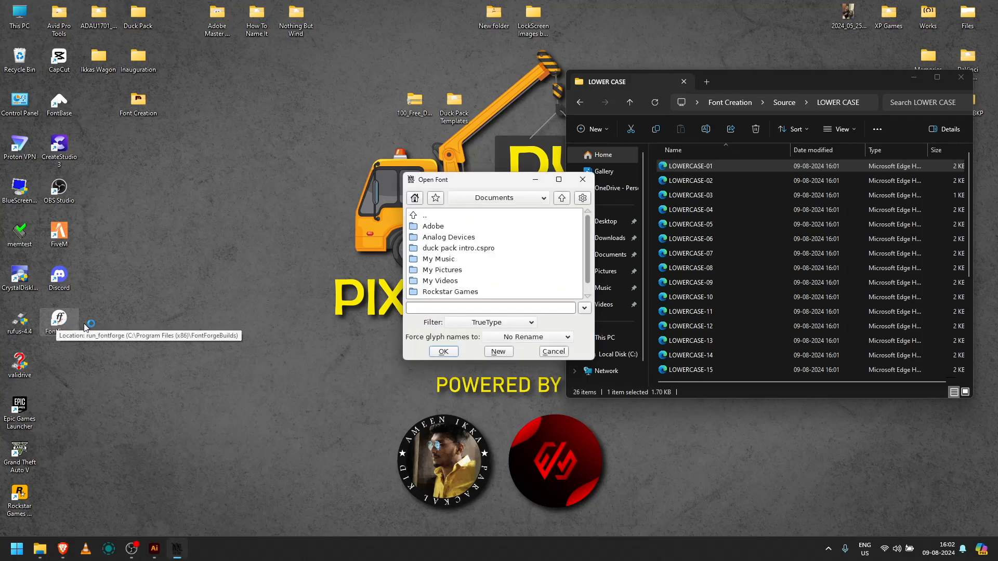
pyautogui.moveTo(456, 183); pyautogui.dragTo(310, 146)
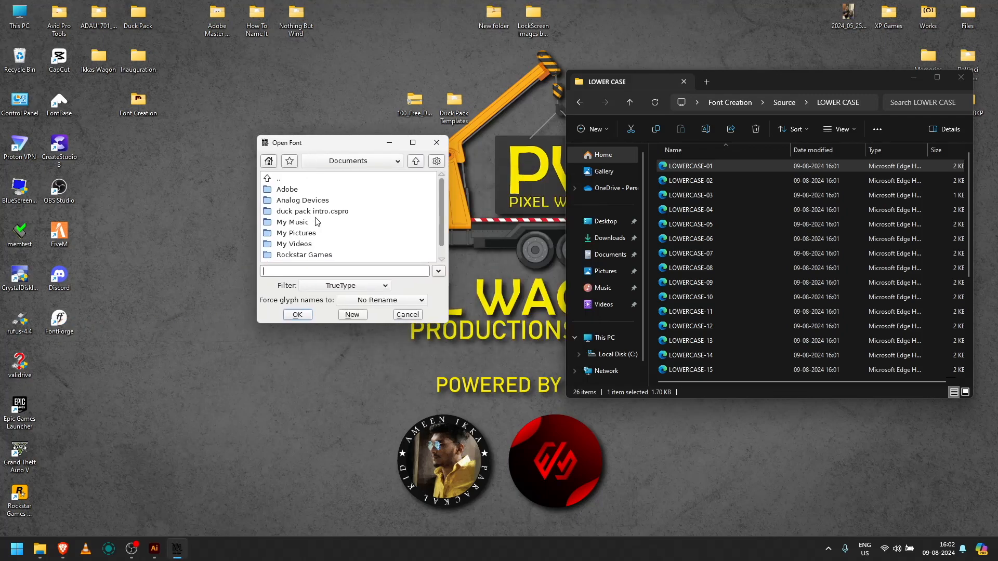
# - Create a new font with the file filter set to TrueType, and place its glyph window beside the folder window
pyautogui.click(351, 286)
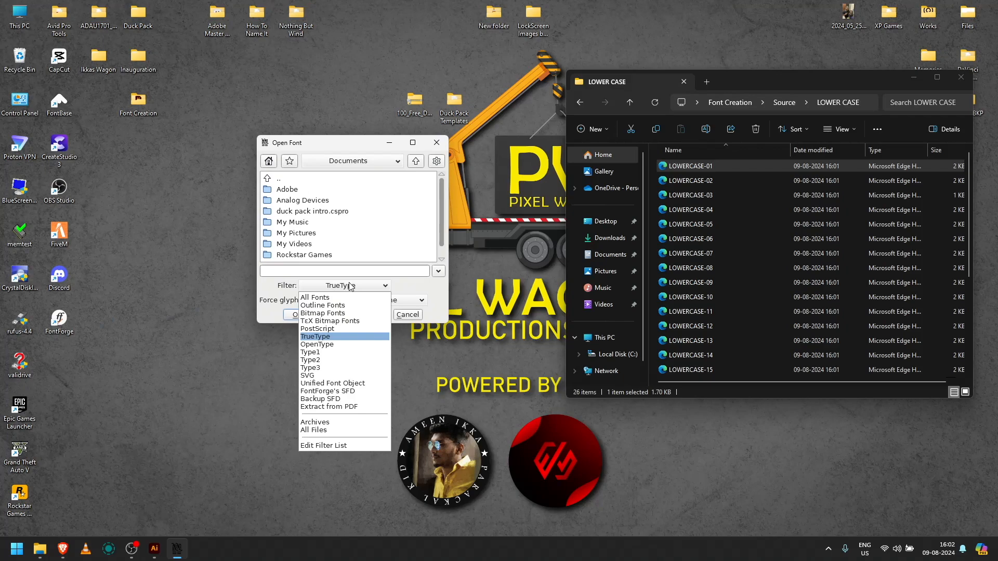
pyautogui.click(326, 338)
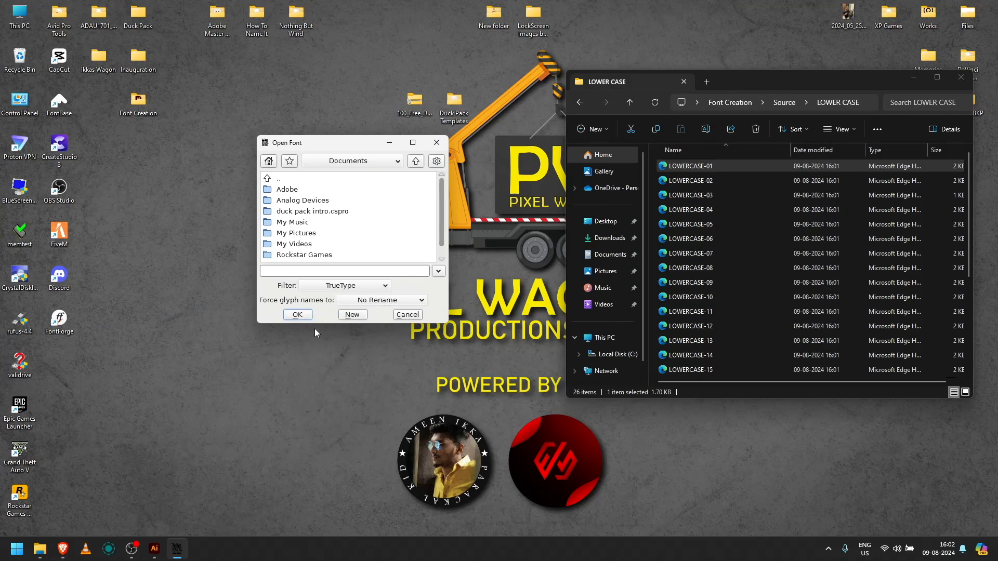
pyautogui.click(352, 315)
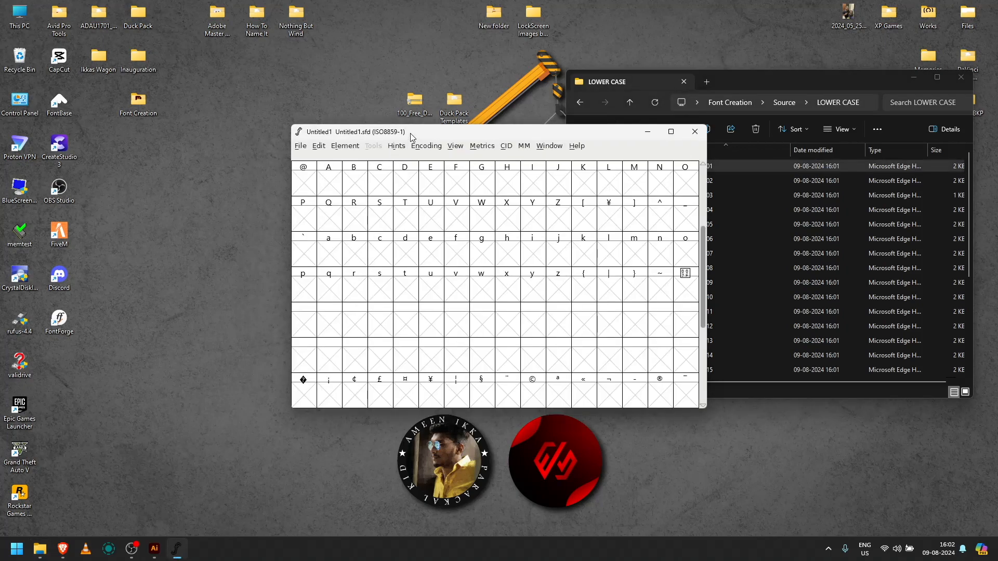
pyautogui.moveTo(411, 137); pyautogui.dragTo(233, 104)
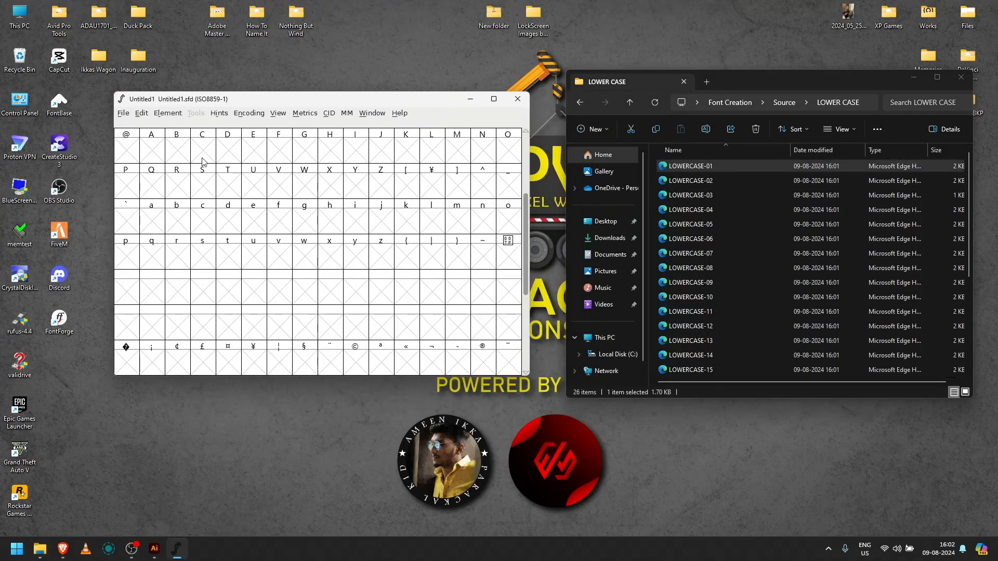
# - Open the Font Information for the new font and set its Fontname to editsquad-es-font
pyautogui.click(176, 118)
pyautogui.click(177, 118)
pyautogui.click(175, 119)
pyautogui.click(182, 126)
pyautogui.doubleClick(452, 148)
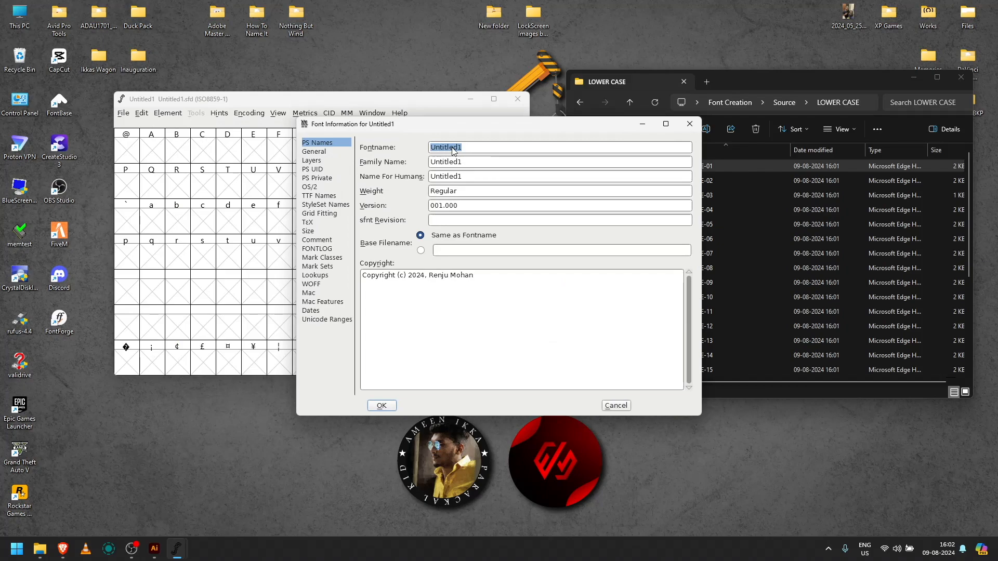
pyautogui.write('editsquad-e')
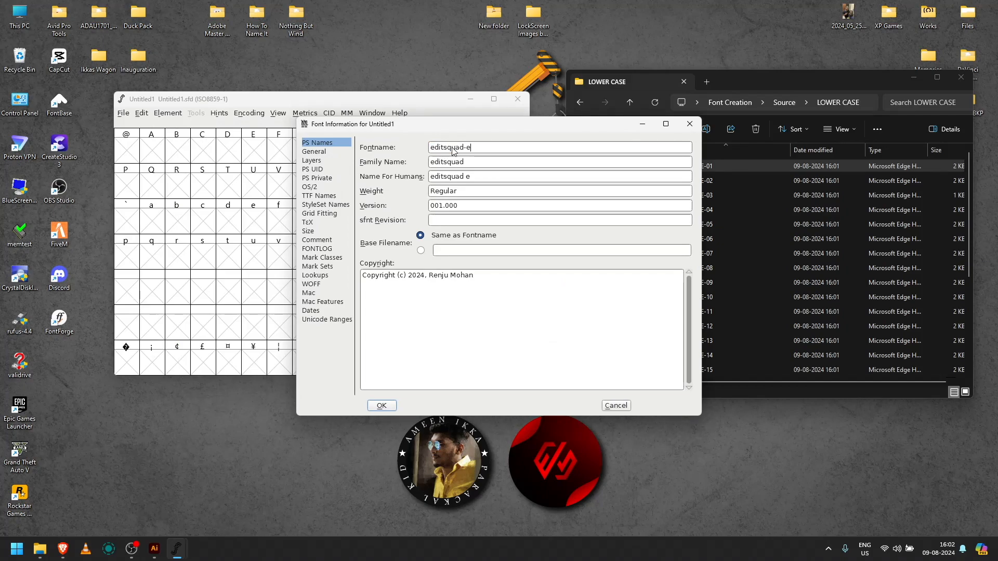
pyautogui.write('s-font')
# - Review the Layers and General settings of the font information and apply the changes
pyautogui.click(315, 151)
pyautogui.click(323, 162)
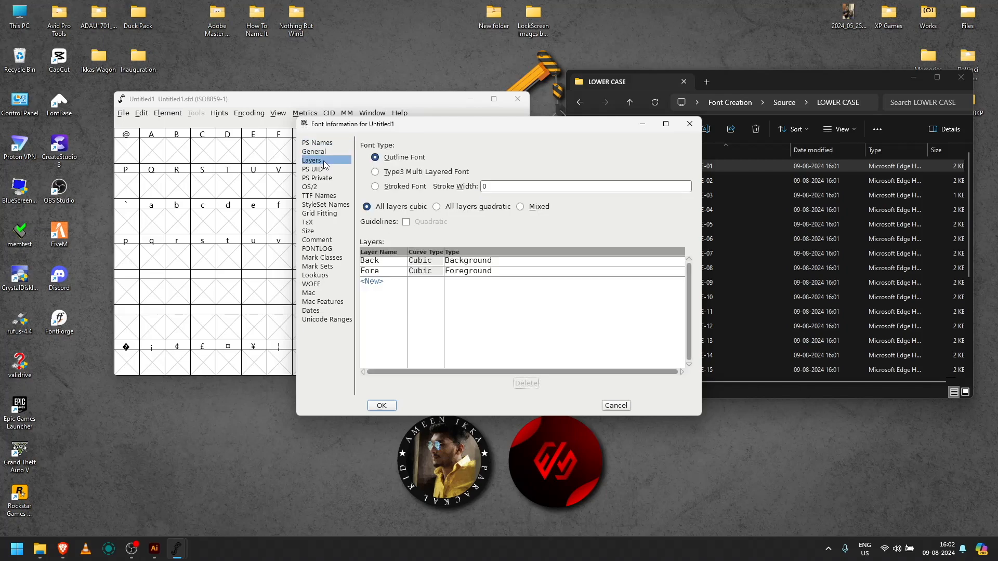
pyautogui.click(323, 152)
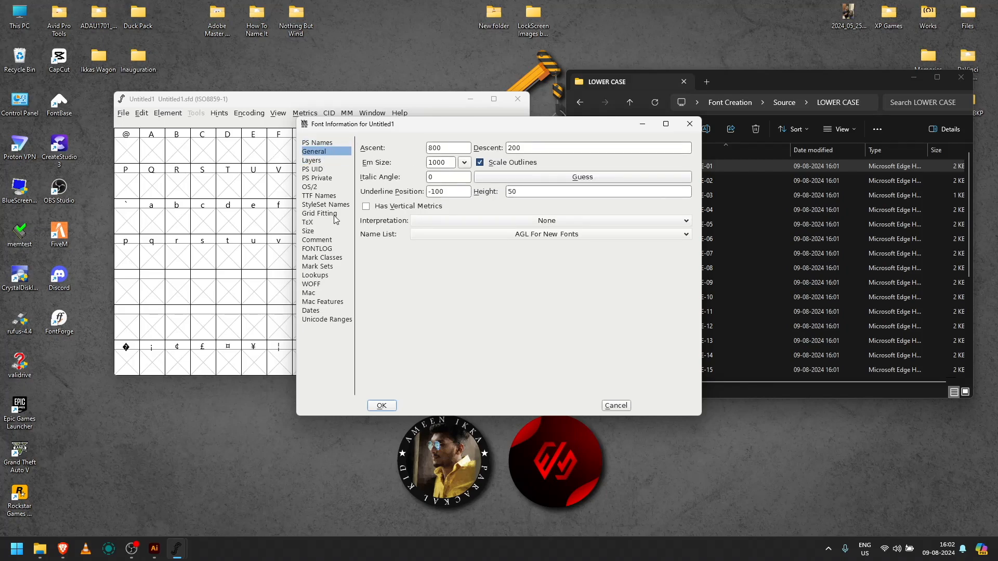
pyautogui.click(381, 406)
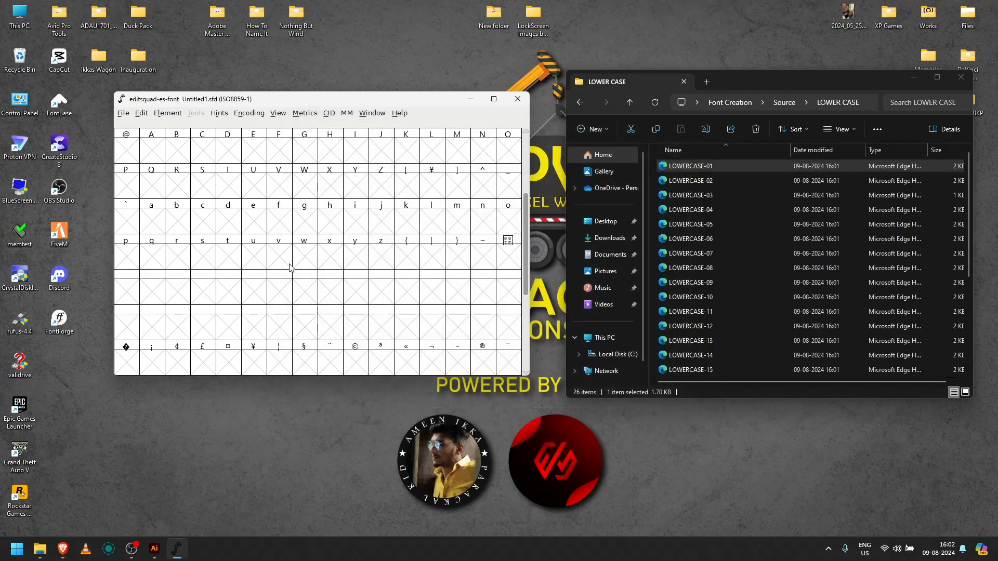
# - Start an import for the capital A glyph and browse to the UPPERCASE folder in Desktop > Font Creation > Source
pyautogui.click(159, 151)
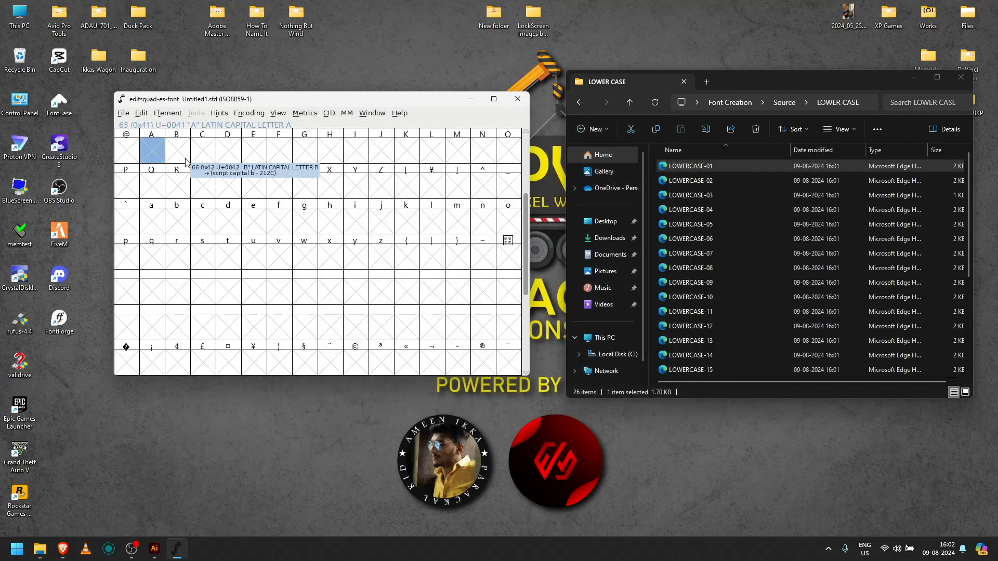
pyautogui.click(145, 156)
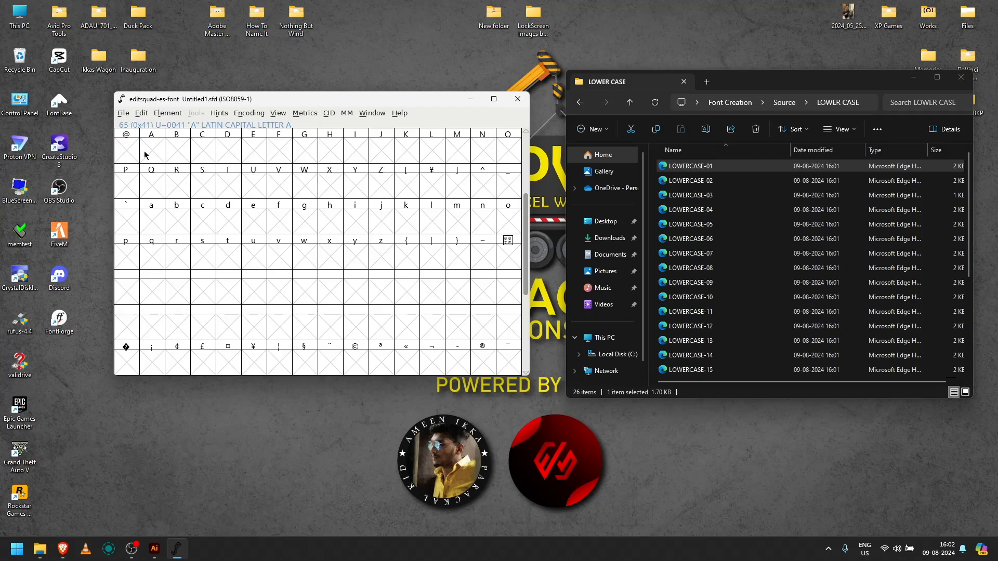
pyautogui.click(148, 153)
pyautogui.click(124, 113)
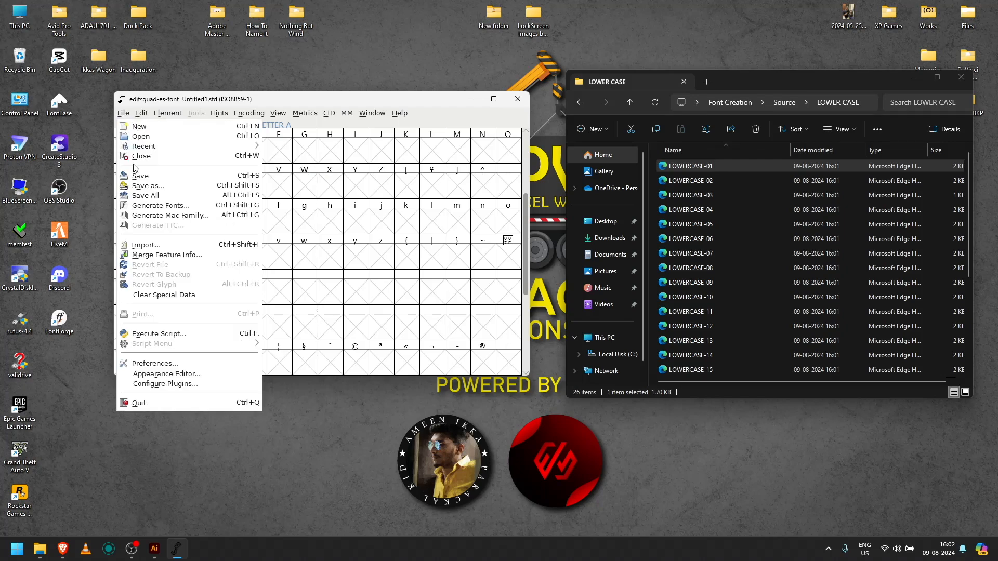
pyautogui.click(145, 244)
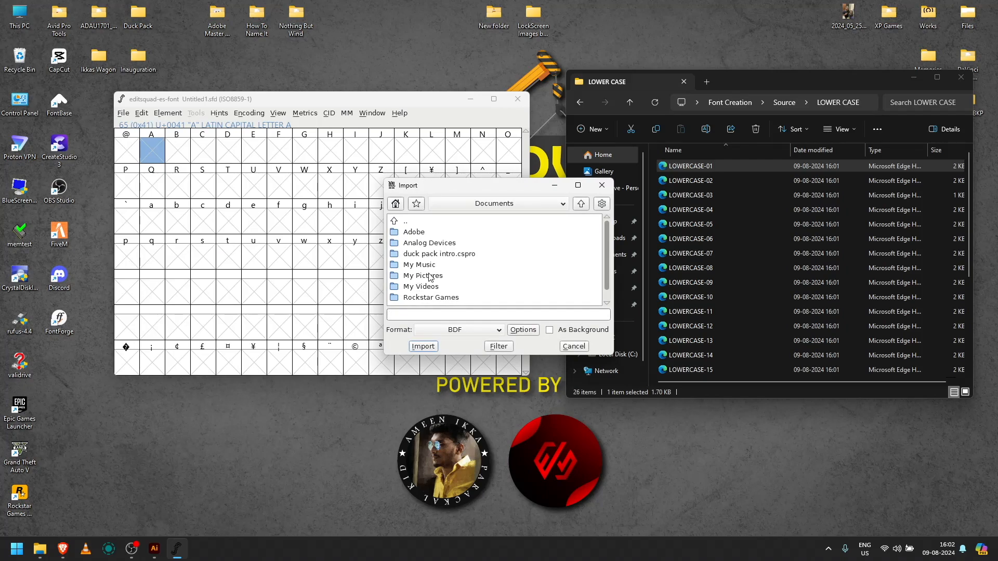
pyautogui.click(472, 204)
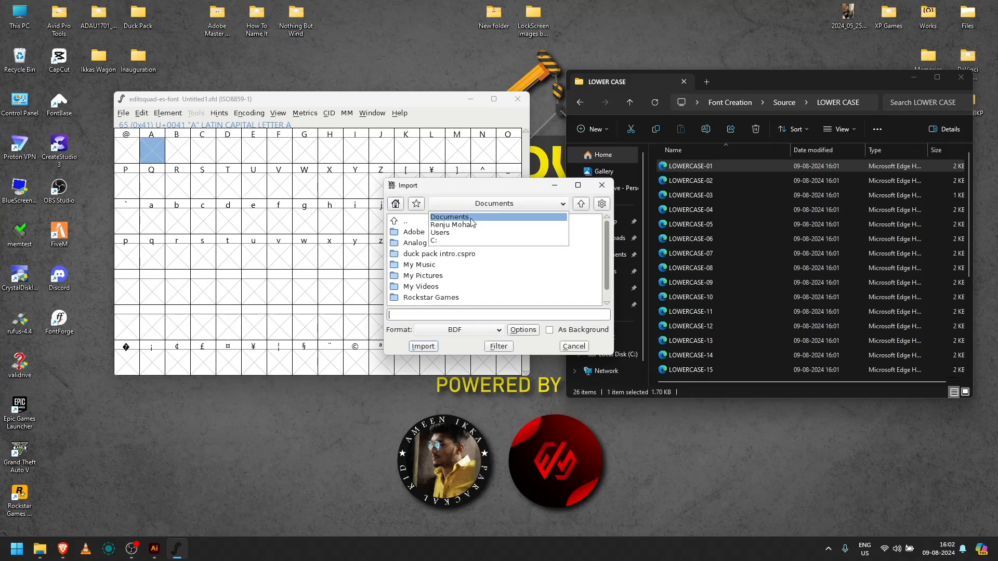
pyautogui.click(470, 225)
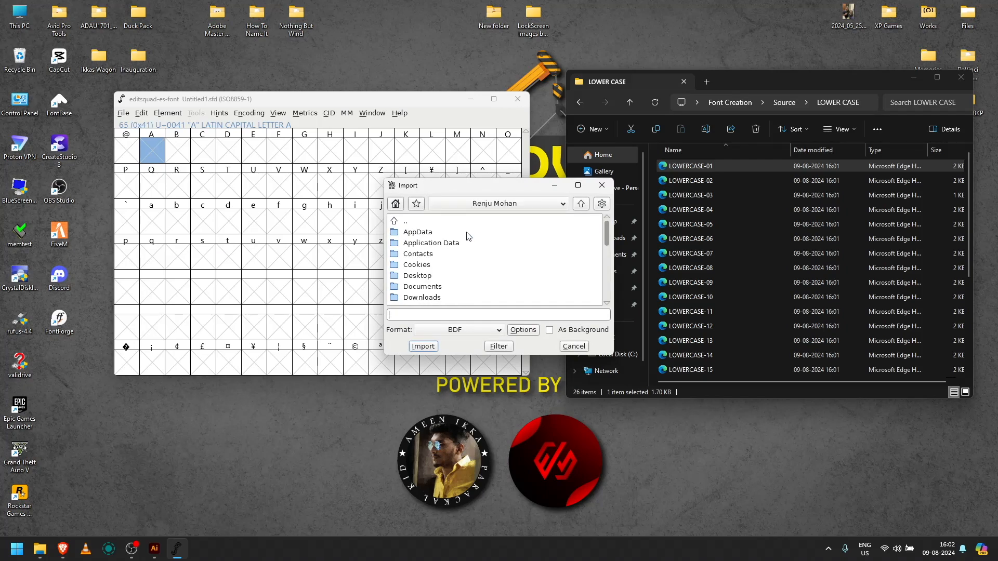
pyautogui.click(430, 277)
pyautogui.doubleClick(430, 276)
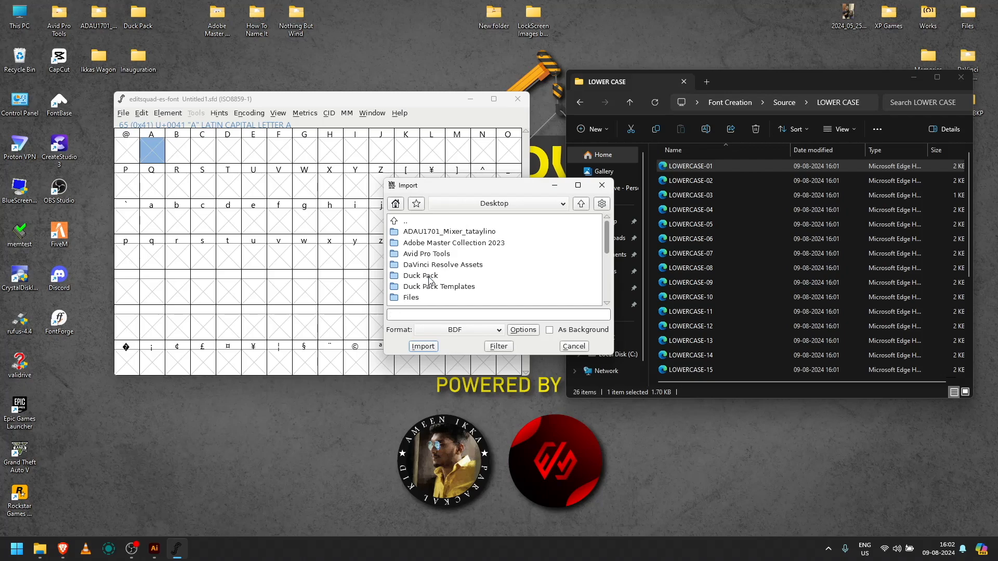
pyautogui.scroll(-2, 425, 296)
pyautogui.click(424, 287)
pyautogui.doubleClick(424, 288)
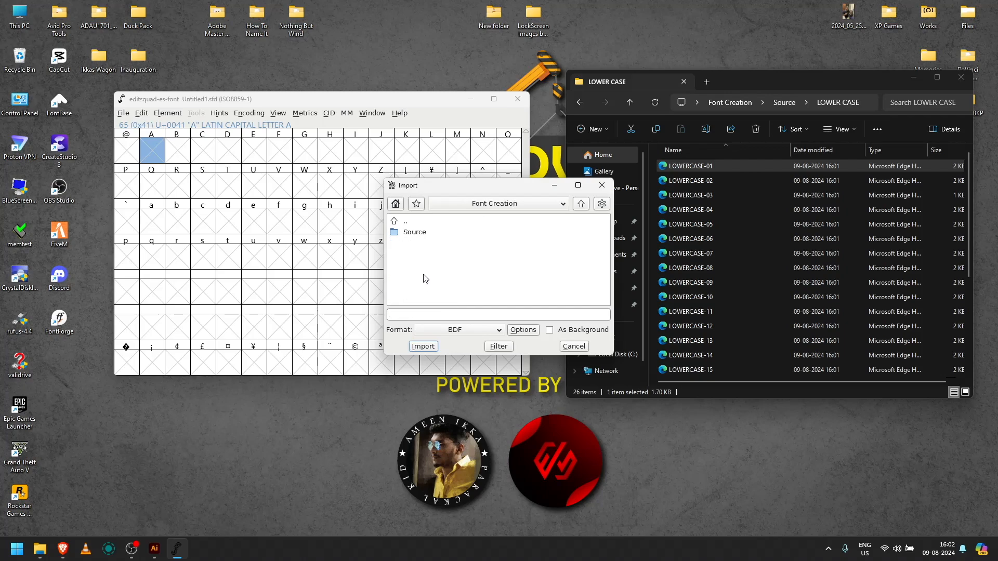
pyautogui.doubleClick(425, 234)
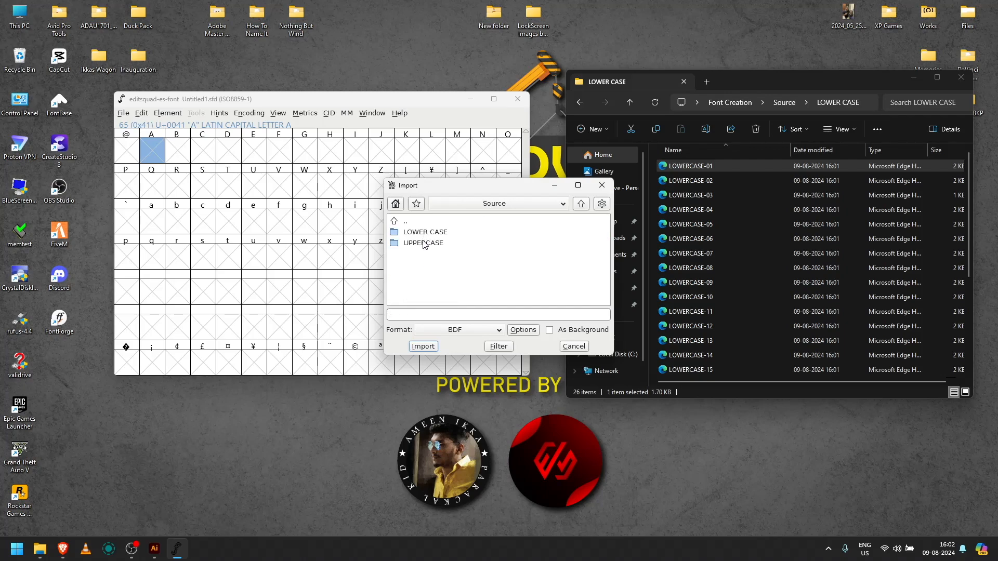
pyautogui.doubleClick(424, 243)
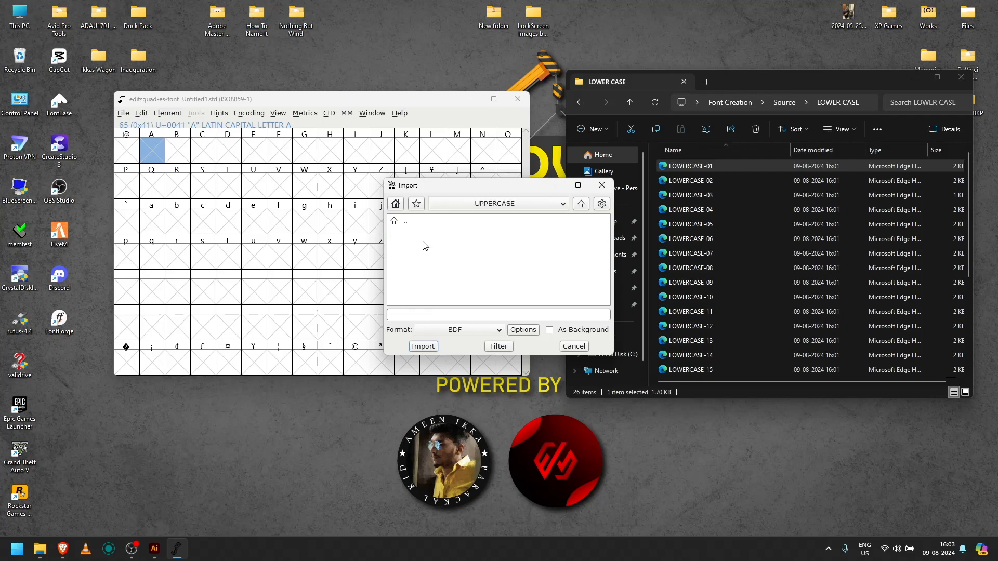
# - Set the import format to SVG and import the first uppercase file into the A glyph with the default import parameters
pyautogui.click(443, 331)
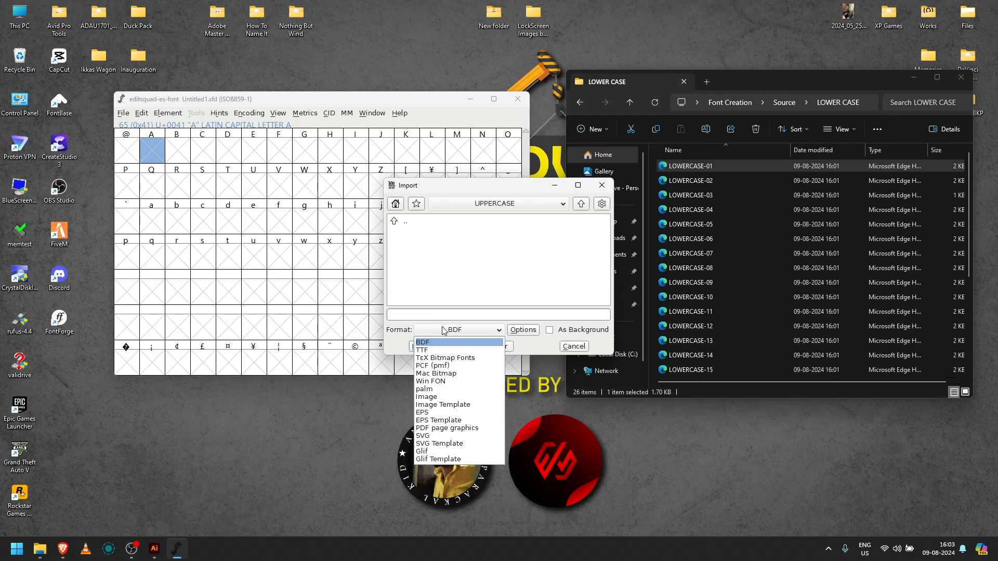
pyautogui.click(445, 436)
pyautogui.doubleClick(450, 232)
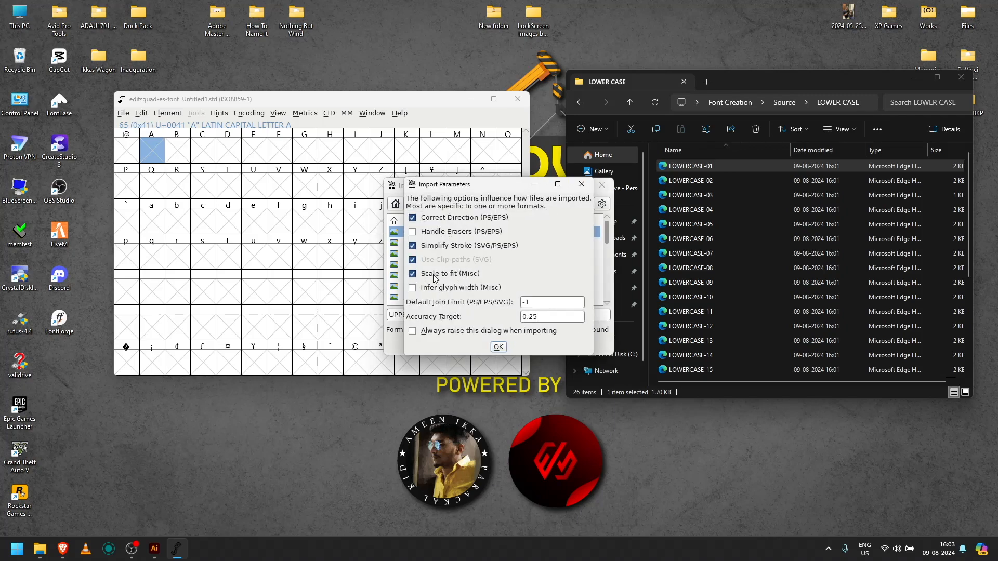
pyautogui.click(499, 347)
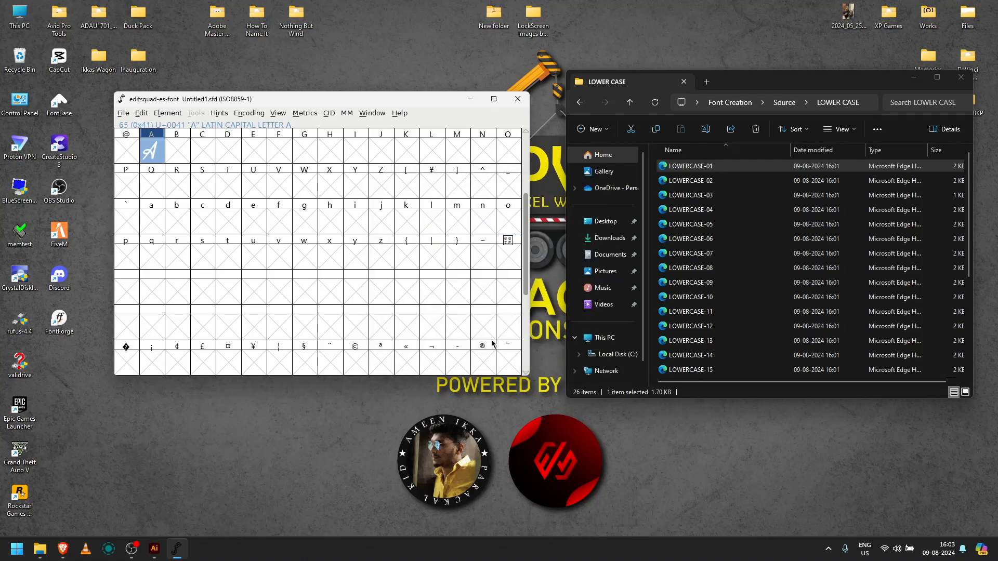
# - Import the matching uppercase SVG files into the capital B through J glyphs, one per glyph
pyautogui.click(179, 161)
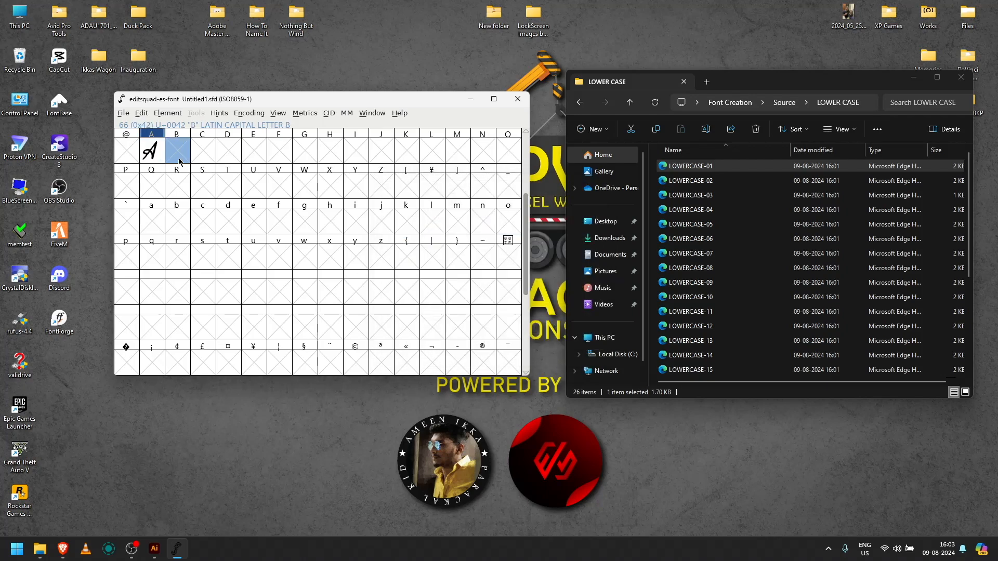
pyautogui.click(124, 113)
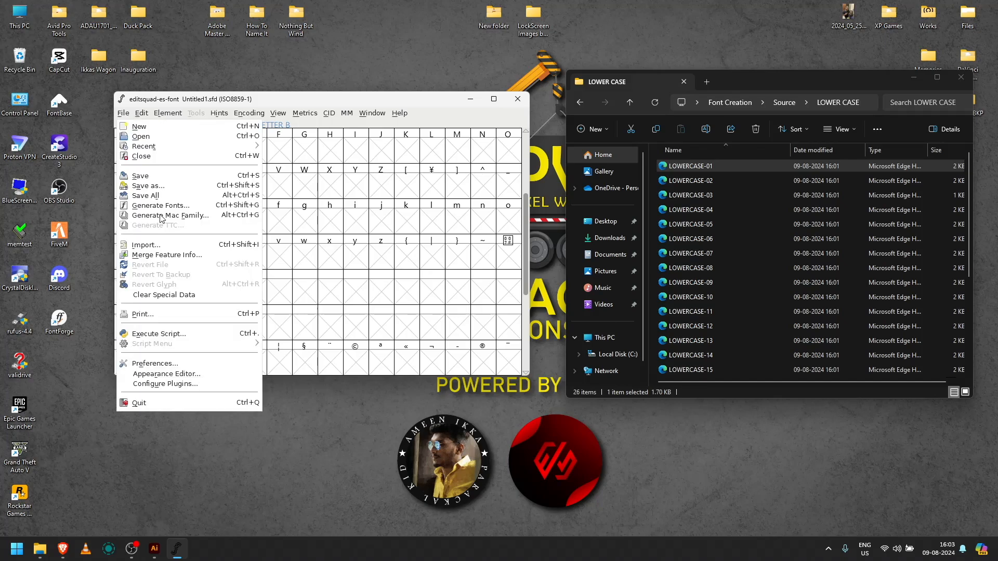
pyautogui.click(160, 244)
pyautogui.click(253, 152)
pyautogui.click(304, 151)
pyautogui.click(124, 113)
pyautogui.click(151, 245)
pyautogui.click(355, 151)
pyautogui.click(123, 114)
pyautogui.click(151, 245)
pyautogui.click(381, 151)
pyautogui.click(123, 114)
# - Import the matching uppercase SVG files into the capital K through O glyphs
pyautogui.click(406, 152)
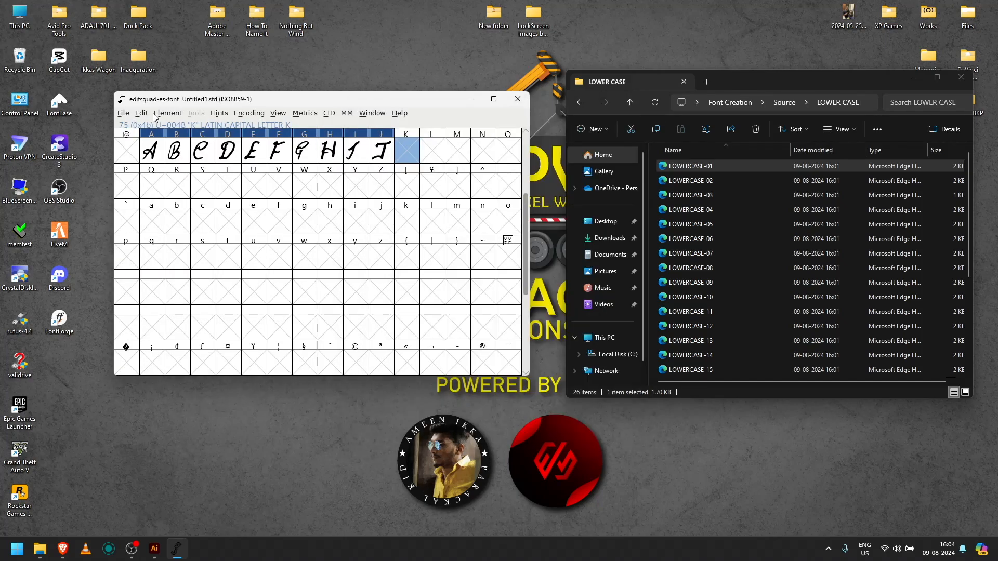
pyautogui.click(432, 152)
pyautogui.click(483, 152)
pyautogui.click(156, 245)
pyautogui.click(509, 152)
pyautogui.scroll(-2, 464, 301)
pyautogui.doubleClick(464, 301)
# - Import the matching uppercase SVG files into the capital P through V glyphs
pyautogui.click(127, 187)
pyautogui.click(123, 114)
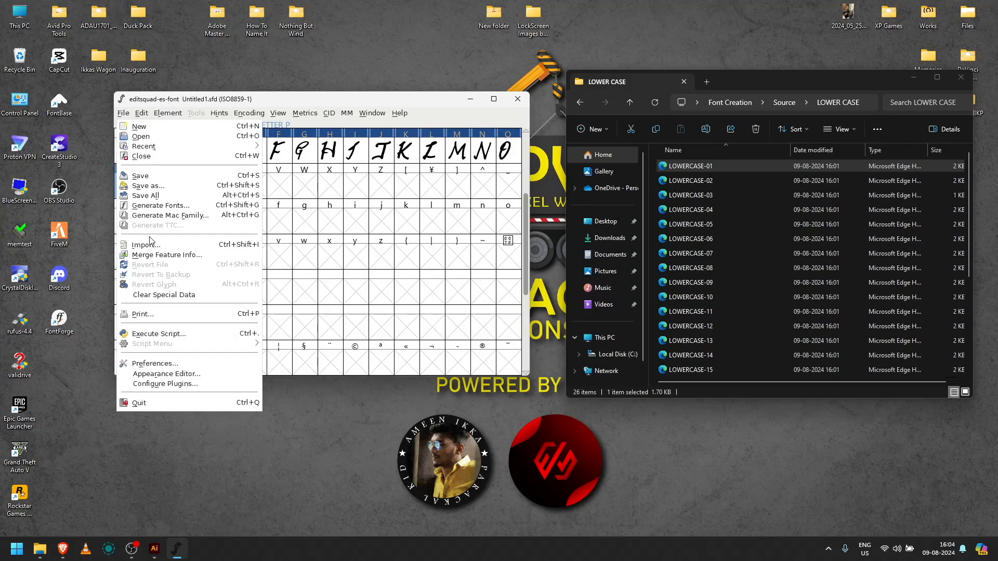
pyautogui.click(153, 187)
pyautogui.click(203, 187)
pyautogui.click(167, 245)
pyautogui.click(253, 188)
pyautogui.click(123, 113)
pyautogui.click(146, 244)
# - Import the last uppercase SVG files into the capital W, X, Y and Z glyphs
pyautogui.click(304, 188)
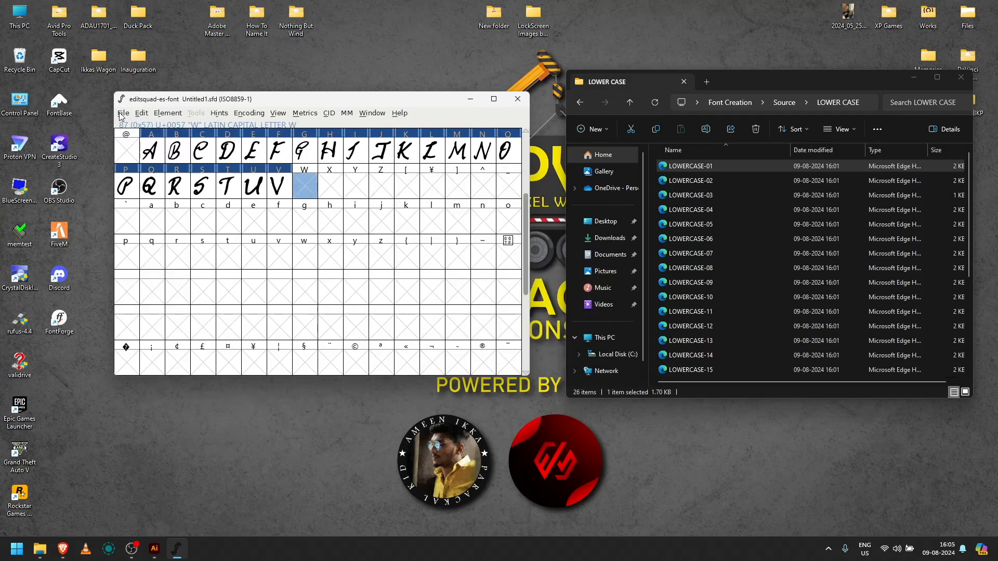
pyautogui.click(329, 188)
pyautogui.doubleClick(462, 286)
pyautogui.click(381, 187)
pyautogui.click(123, 113)
pyautogui.click(156, 246)
# - Import the SVG files from the LOWER CASE folder into the small a through j glyphs, one per glyph
pyautogui.click(152, 222)
pyautogui.click(123, 113)
pyautogui.click(156, 245)
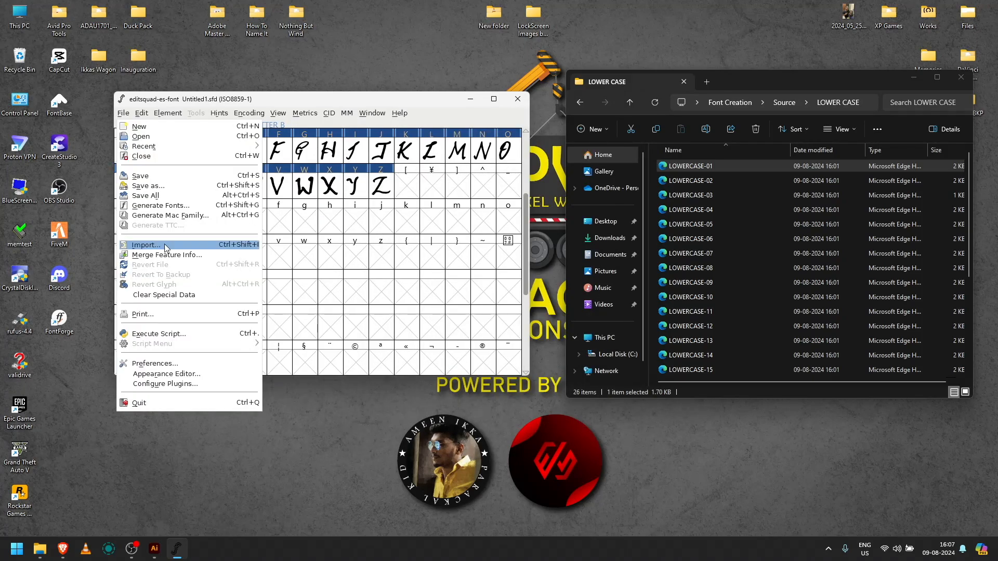
pyautogui.click(156, 245)
pyautogui.click(253, 222)
pyautogui.click(304, 222)
pyautogui.click(123, 113)
pyautogui.click(355, 222)
pyautogui.click(123, 113)
pyautogui.click(157, 245)
# - Import the matching lowercase SVG files into the small k through o glyphs
pyautogui.click(406, 222)
pyautogui.click(124, 113)
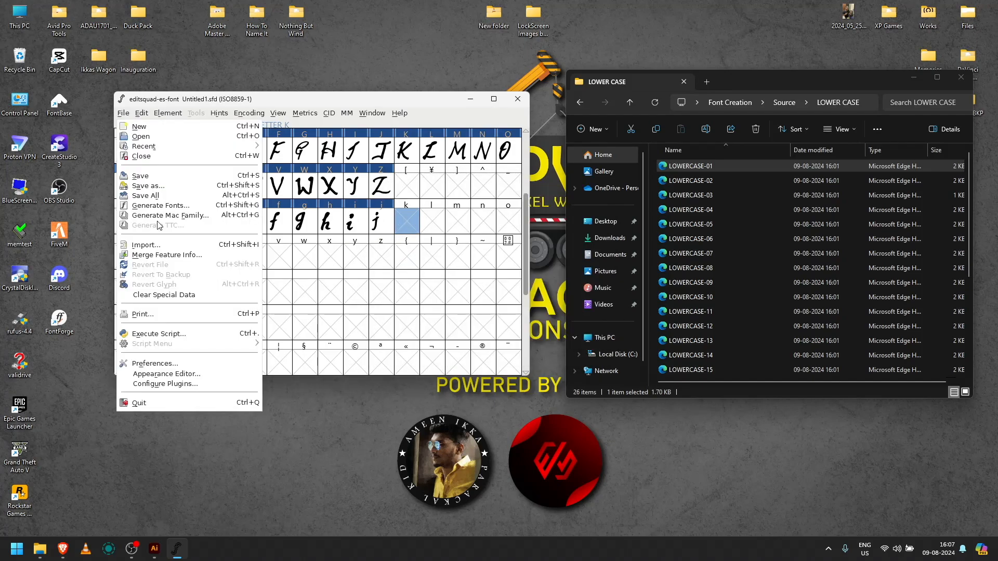
pyautogui.click(156, 245)
pyautogui.click(432, 222)
pyautogui.doubleClick(606, 274)
pyautogui.click(483, 222)
pyautogui.click(125, 114)
pyautogui.click(156, 245)
pyautogui.click(508, 222)
pyautogui.doubleClick(454, 261)
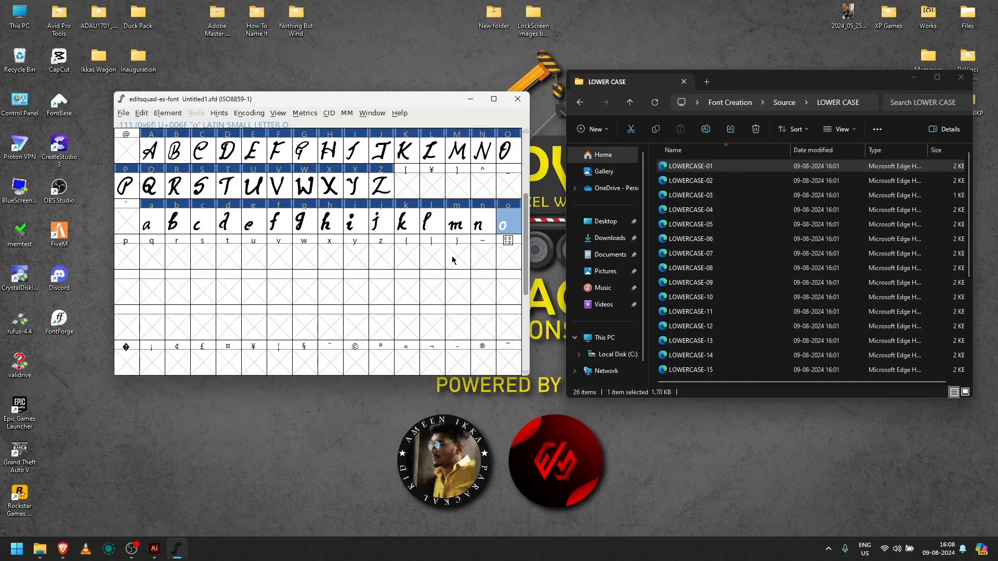
# - Import the matching lowercase SVG files into the small p, q and r glyphs
pyautogui.click(126, 257)
pyautogui.click(123, 113)
pyautogui.click(156, 245)
pyautogui.click(156, 245)
# - Fill the small s, t and u glyphs with their SVG files, previewing sources such as LOWERCASE-17.svg to match each letter
pyautogui.click(203, 258)
pyautogui.scroll(-5, 718, 225)
pyautogui.click(717, 226)
pyautogui.press('space')
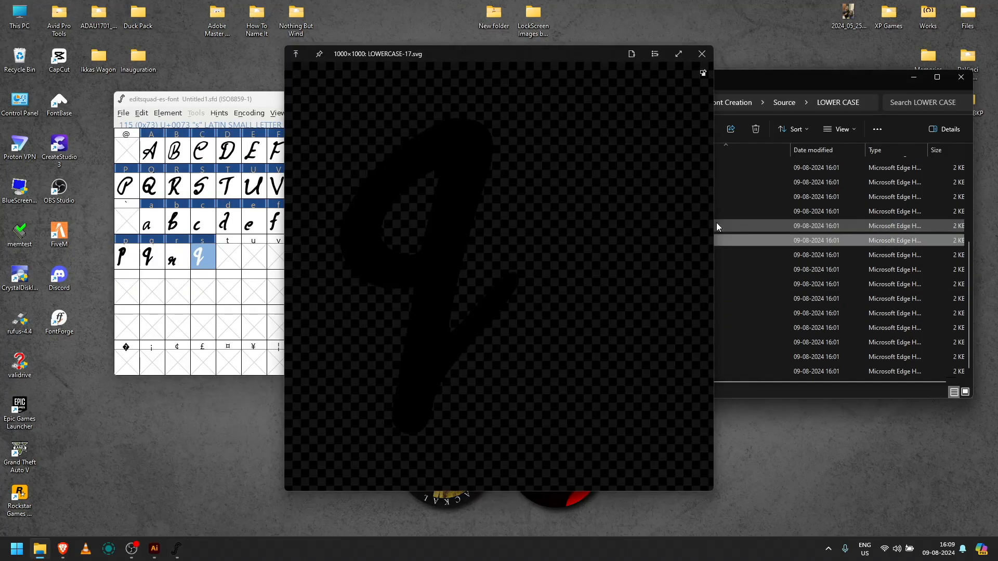
pyautogui.click(227, 257)
pyautogui.click(123, 114)
pyautogui.press('space')
pyautogui.click(253, 257)
pyautogui.click(725, 285)
# - Try importing LOWERCASE-23.svg into the small v glyph and LOWERCASE-24.svg into the small w glyph
pyautogui.click(279, 258)
pyautogui.doubleClick(458, 266)
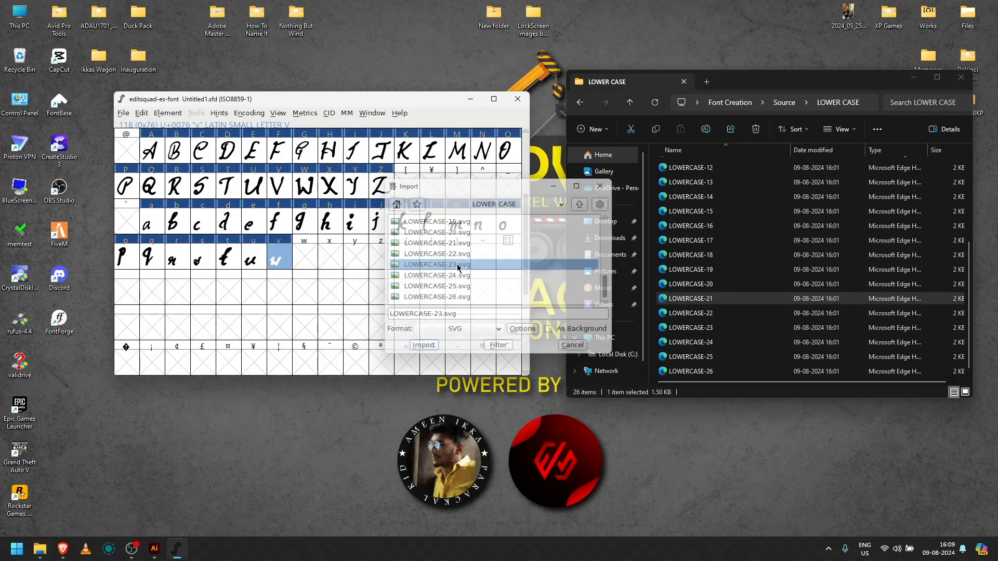
pyautogui.click(305, 258)
pyautogui.doubleClick(457, 276)
# - Check LOWERCASE-22 in the folder, and reimport the correct SVG files into the small v and w glyphs
pyautogui.click(725, 313)
pyautogui.click(279, 258)
pyautogui.click(304, 257)
pyautogui.click(473, 265)
pyautogui.click(424, 346)
# - Import LOWERCASE-24.svg, LOWERCASE-25.svg and LOWERCASE-26.svg into the small x, y and z glyphs
pyautogui.click(329, 258)
pyautogui.doubleClick(457, 276)
pyautogui.click(355, 258)
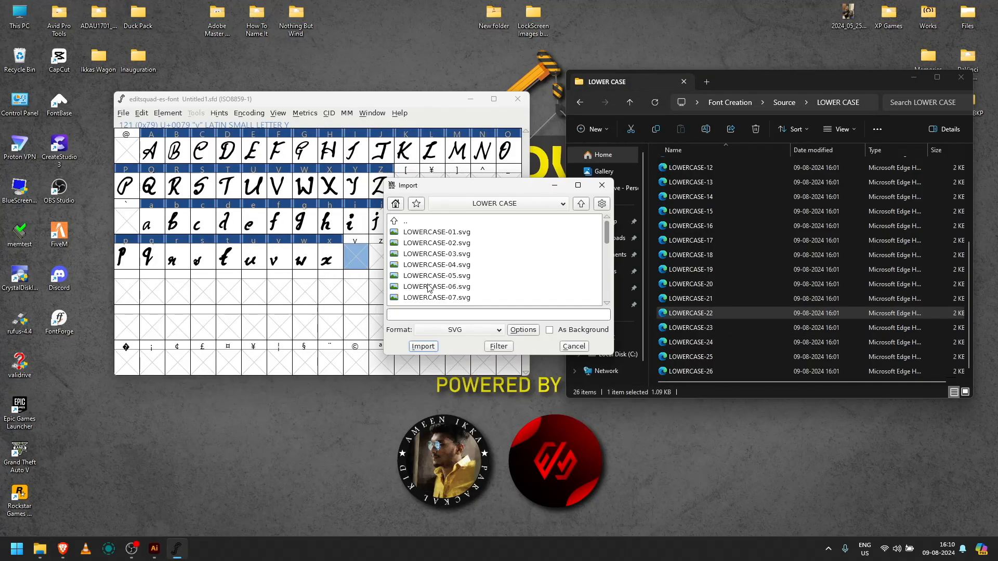
pyautogui.doubleClick(452, 287)
pyautogui.click(381, 257)
pyautogui.click(452, 298)
pyautogui.click(429, 347)
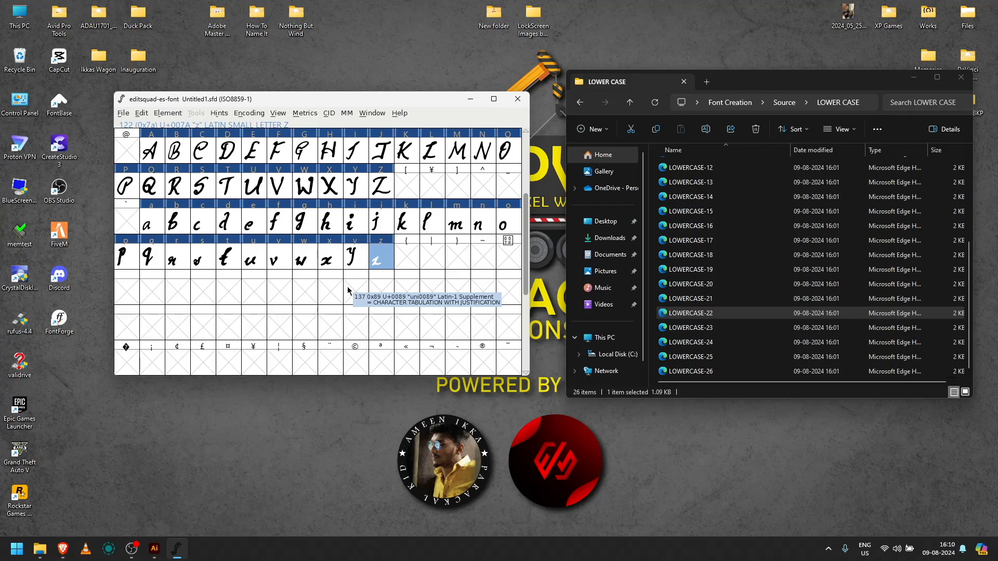
# - Move the entire outline of the capital A glyph onto the baseline and against the vertical line at zero
pyautogui.doubleClick(149, 156)
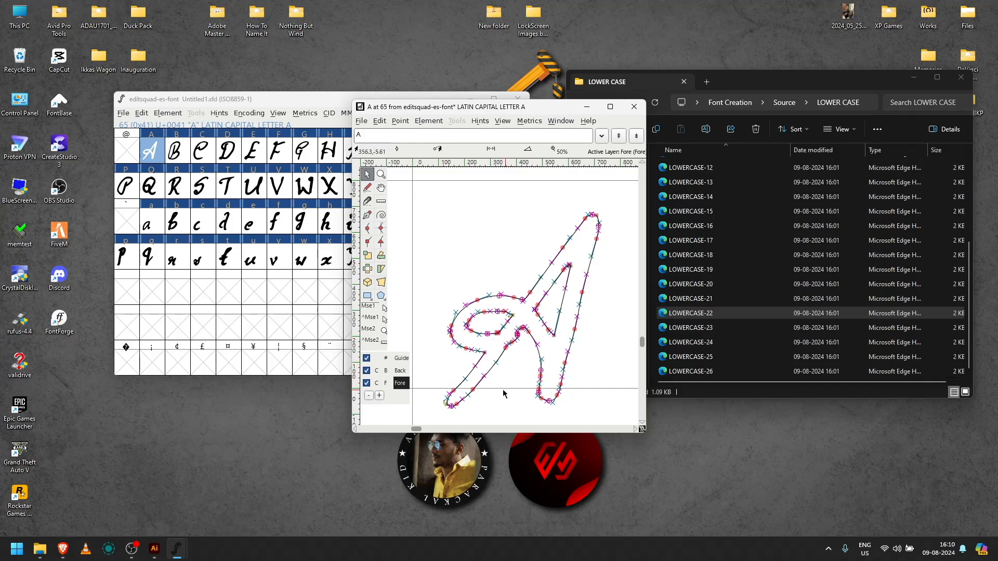
pyautogui.hotkey('ctrl', 'a')
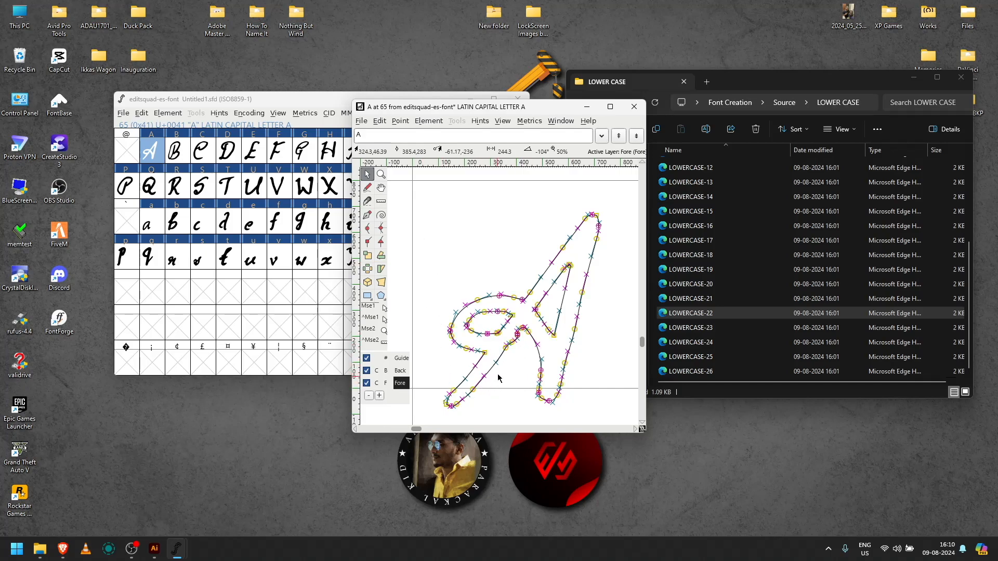
pyautogui.moveTo(517, 335); pyautogui.dragTo(487, 315)
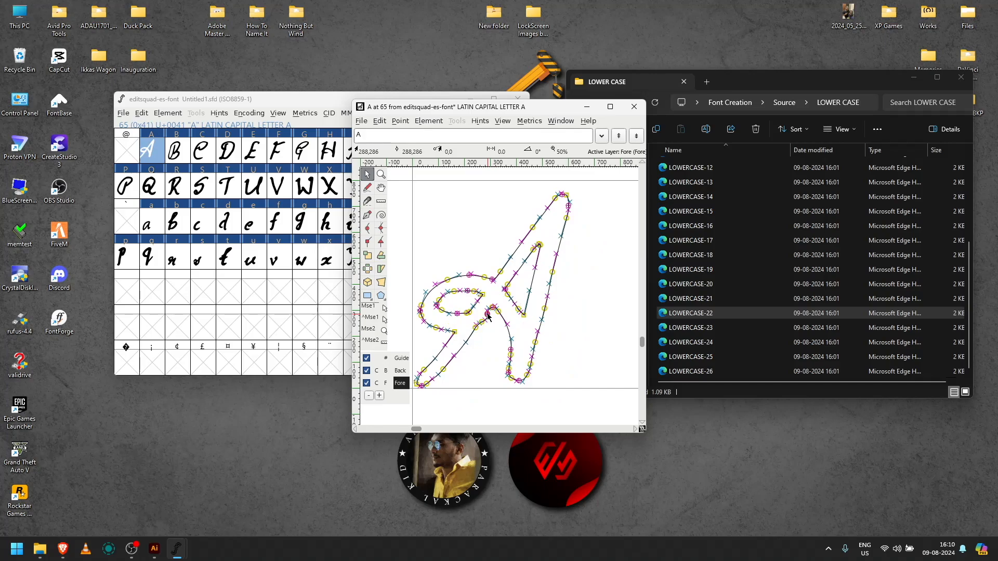
pyautogui.click(634, 107)
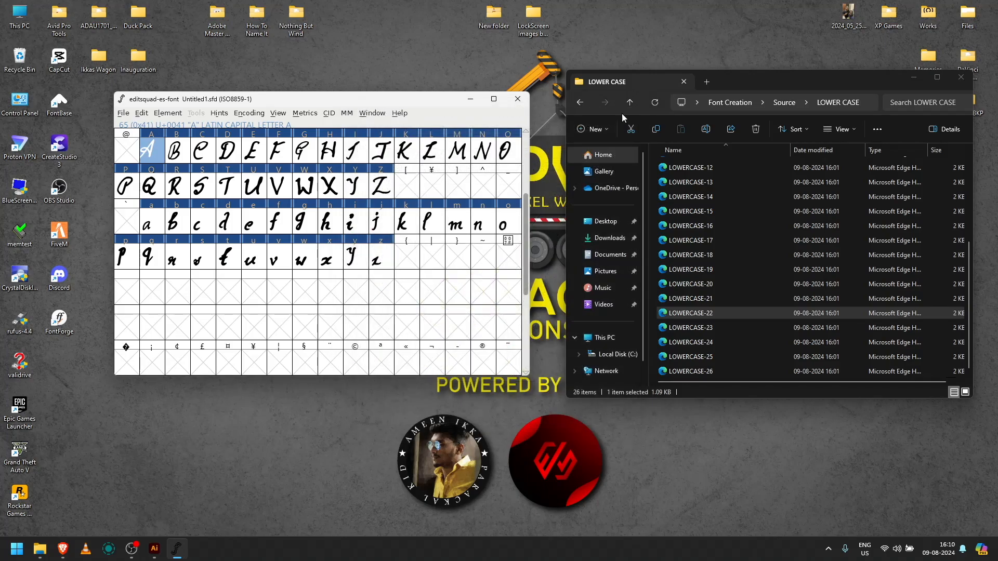
# - Move the outlines of the capital B through S glyphs against the vertical line at zero, closing each glyph when aligned
pyautogui.doubleClick(175, 156)
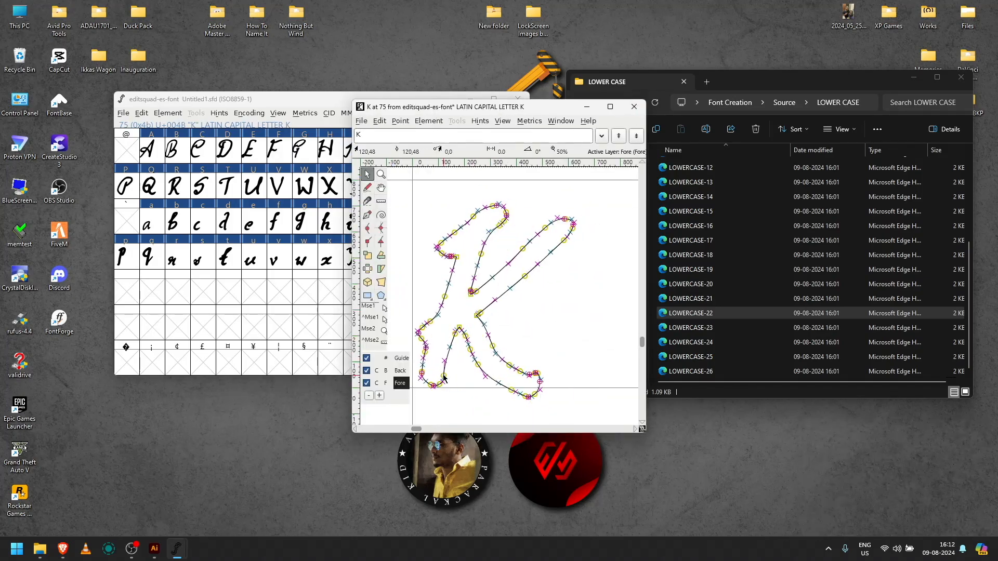
pyautogui.click(634, 107)
pyautogui.doubleClick(127, 186)
pyautogui.click(634, 107)
# - Shift the outlines of the glyphs from capital T through small c against the vertical line at zero
pyautogui.doubleClick(253, 186)
pyautogui.hotkey('ctrl', ']')
pyautogui.hotkey('ctrl', ']')
pyautogui.hotkey('ctrl', ']')
pyautogui.hotkey('ctrl', ']')
pyautogui.hotkey('ctrl', ']')
pyautogui.hotkey('ctrl', ']')
pyautogui.hotkey('ctrl', ']')
pyautogui.hotkey('ctrl', ']')
pyautogui.hotkey('ctrl', ']')
pyautogui.hotkey('ctrl', ']')
pyautogui.hotkey('ctrl', ']')
pyautogui.hotkey('ctrl', ']')
pyautogui.hotkey('ctrl', ']')
pyautogui.hotkey('ctrl', ']')
pyautogui.hotkey('ctrl', ']')
pyautogui.hotkey('ctrl', ']')
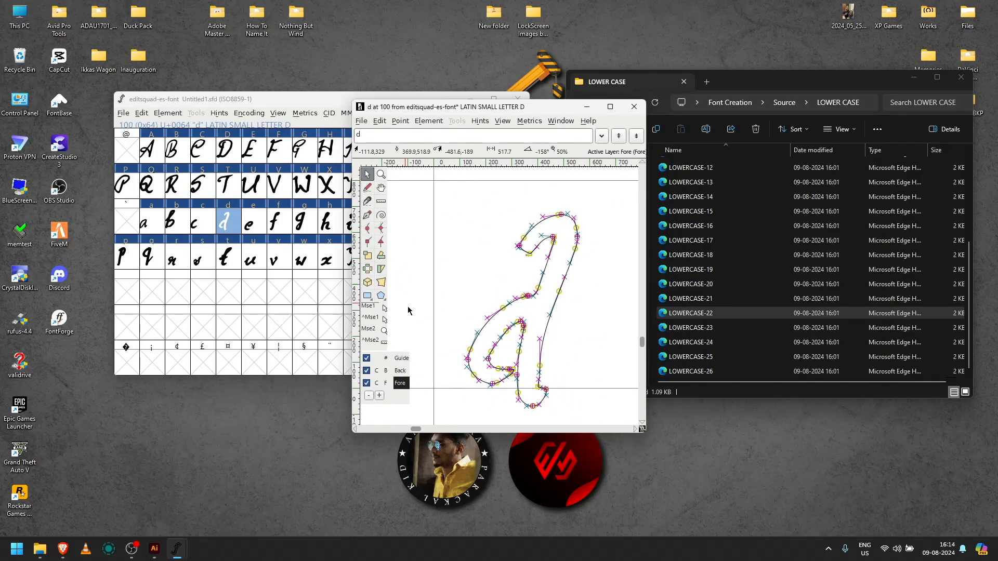
# - Align the outlines of the remaining small letters d through z with the vertical line at zero
pyautogui.hotkey('ctrl', ']')
pyautogui.hotkey('ctrl', ']')
pyautogui.hotkey('ctrl', ']')
pyautogui.hotkey('ctrl', ']')
pyautogui.hotkey('ctrl', ']')
pyautogui.hotkey('ctrl', ']')
pyautogui.hotkey('ctrl', ']')
pyautogui.hotkey('ctrl', ']')
pyautogui.hotkey('ctrl', ']')
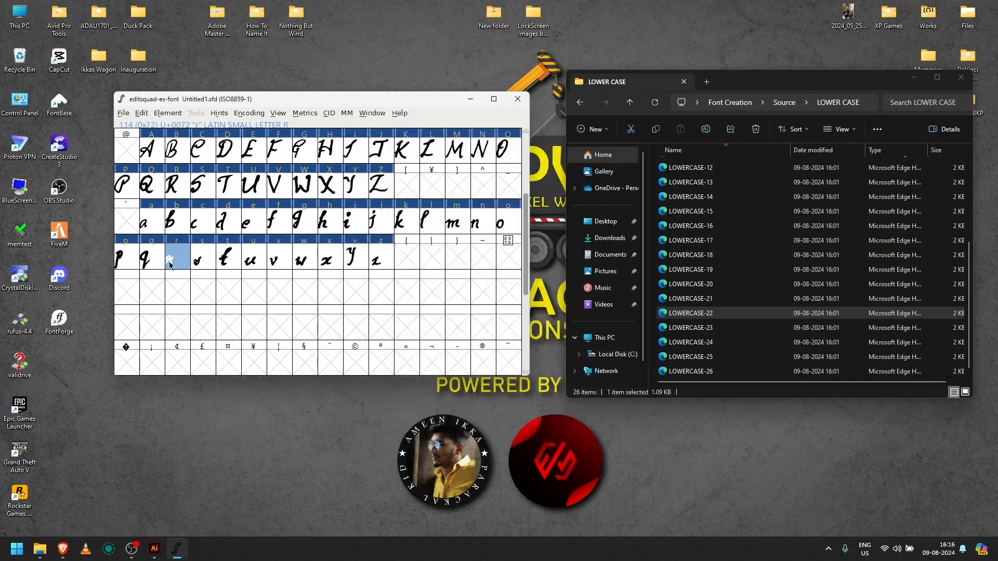
pyautogui.hotkey('ctrl', 'shift', 'q')
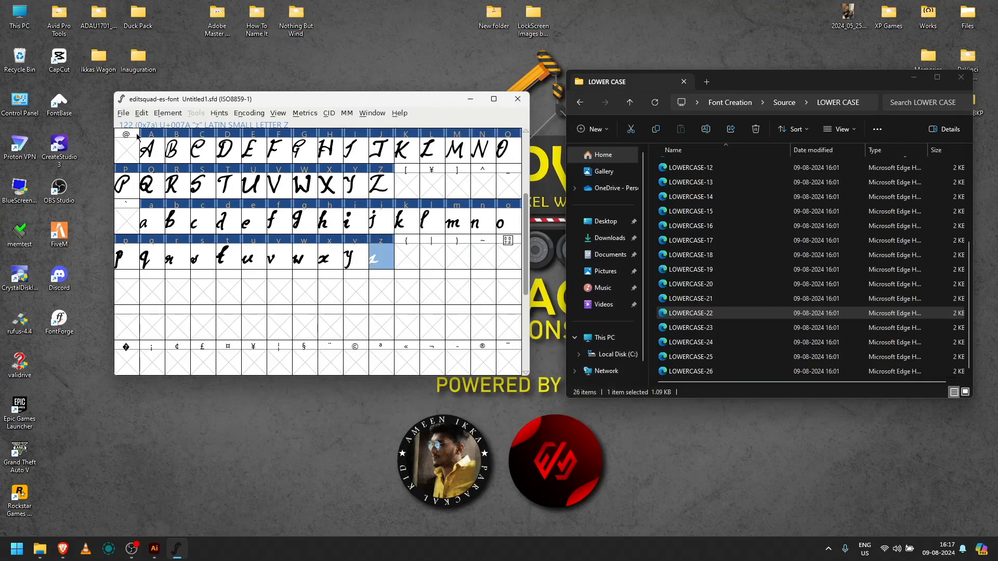
# - Start generating the font and set Font Creation as the output folder
pyautogui.click(124, 113)
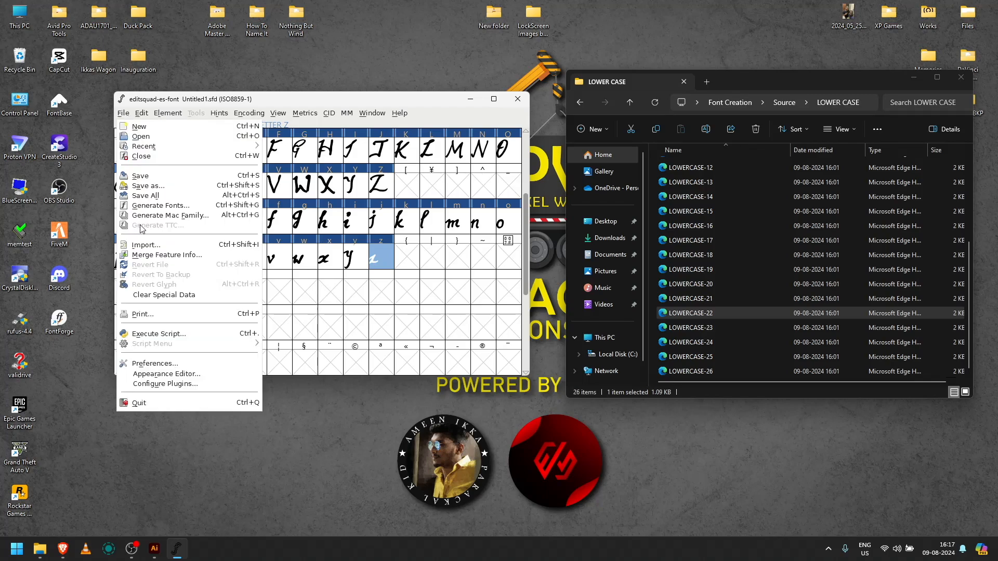
pyautogui.click(148, 207)
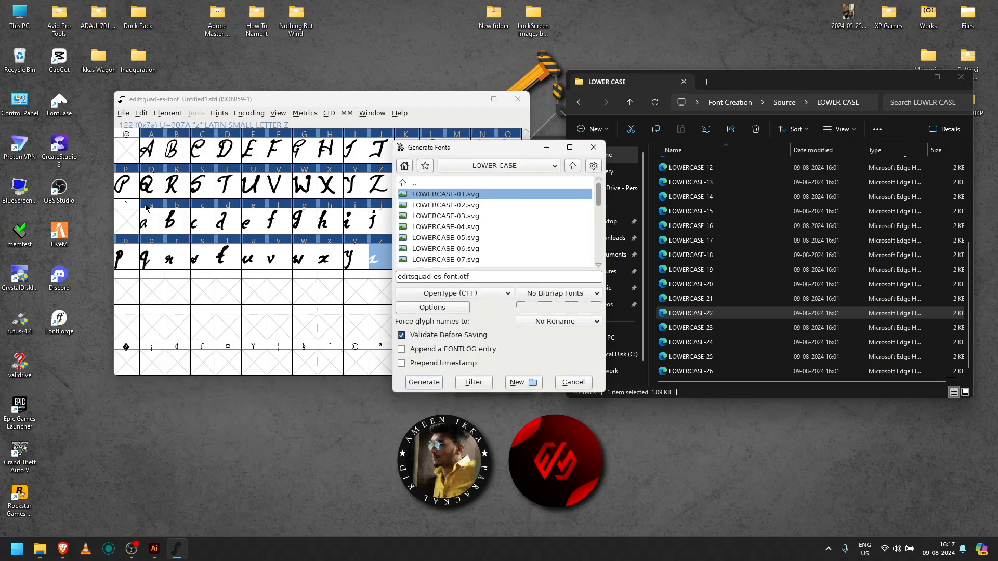
pyautogui.click(501, 168)
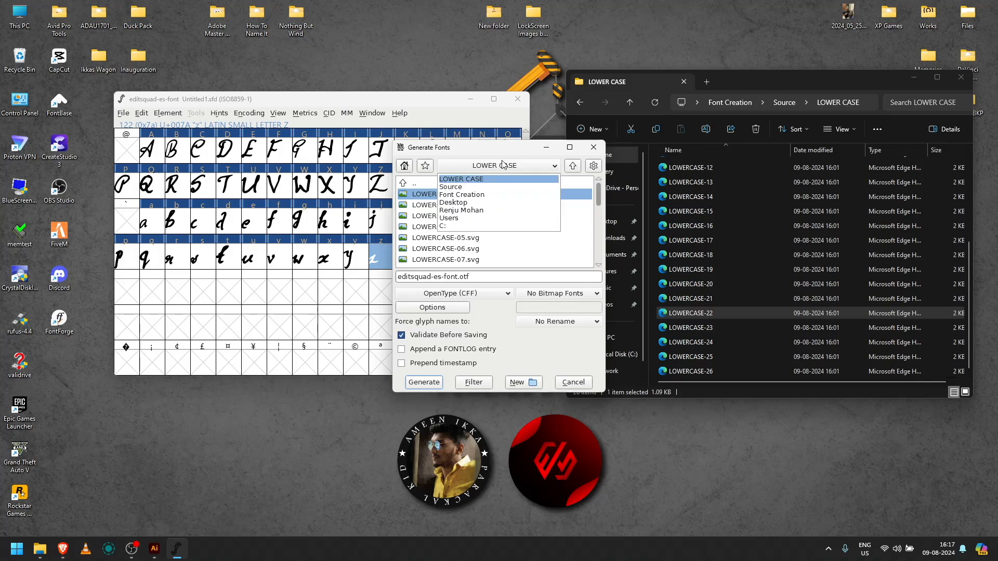
pyautogui.click(493, 188)
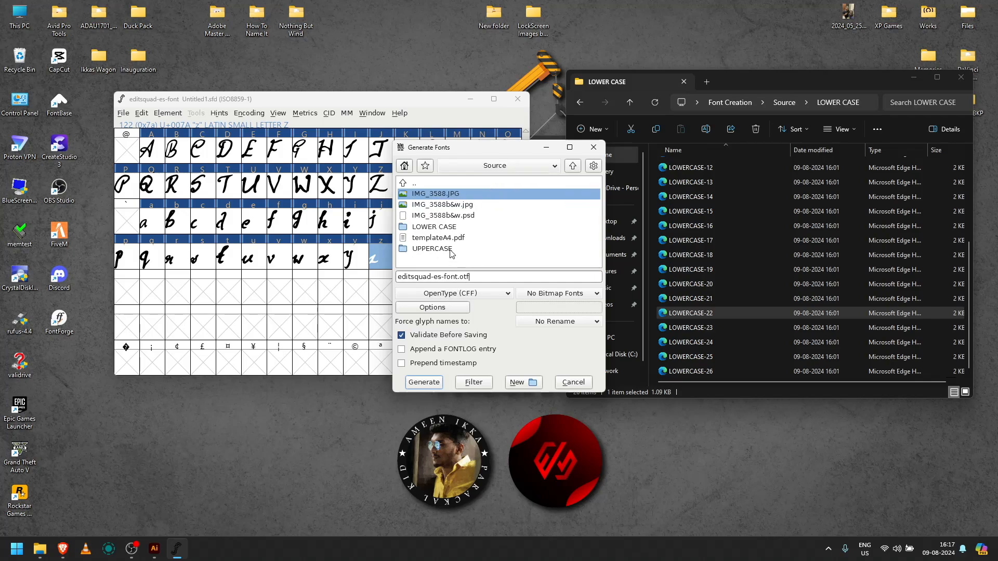
pyautogui.click(460, 172)
pyautogui.click(464, 189)
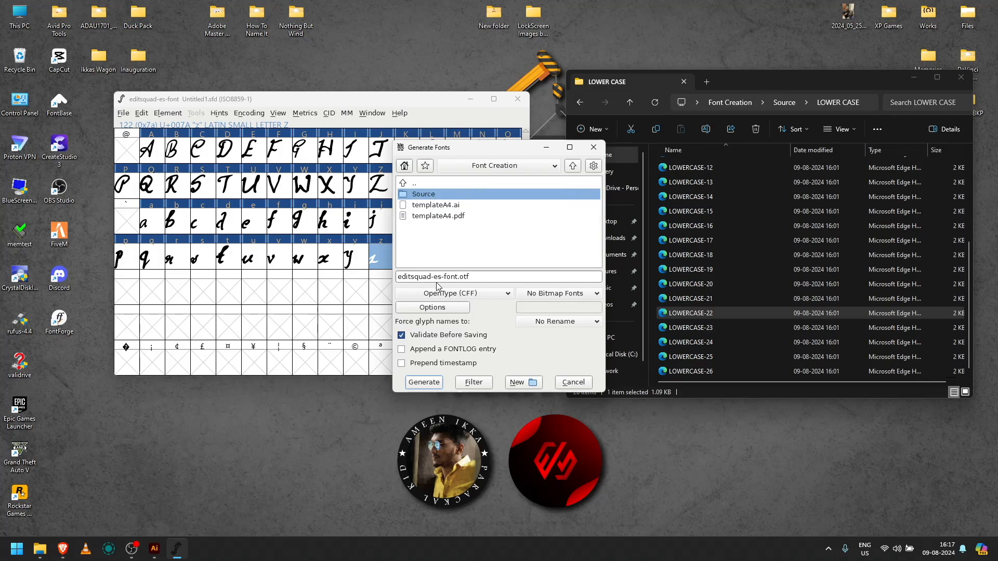
# - Generate the font in TrueType format as editsquad-es-font.ttf, saving it despite the validation errors
pyautogui.click(450, 295)
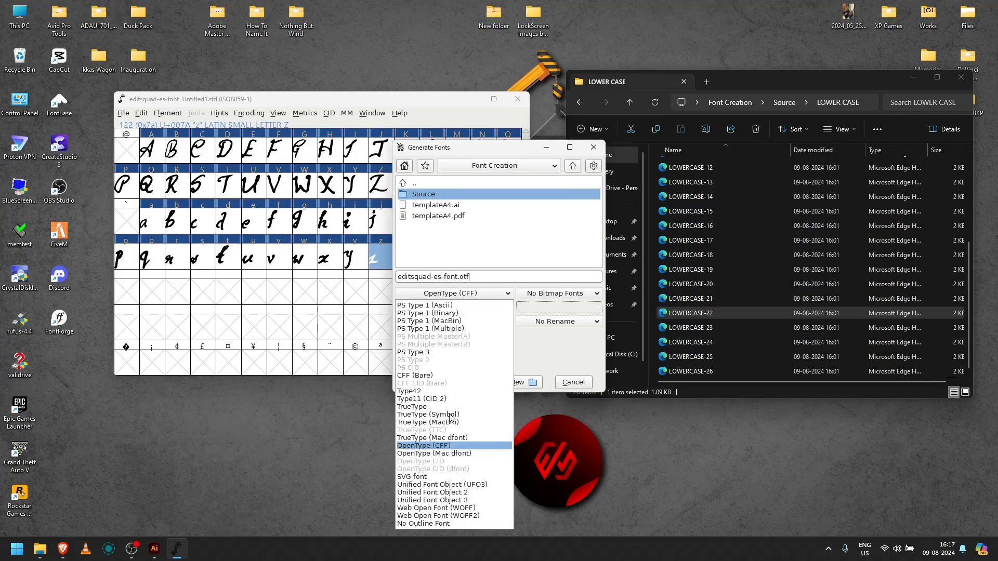
pyautogui.click(432, 408)
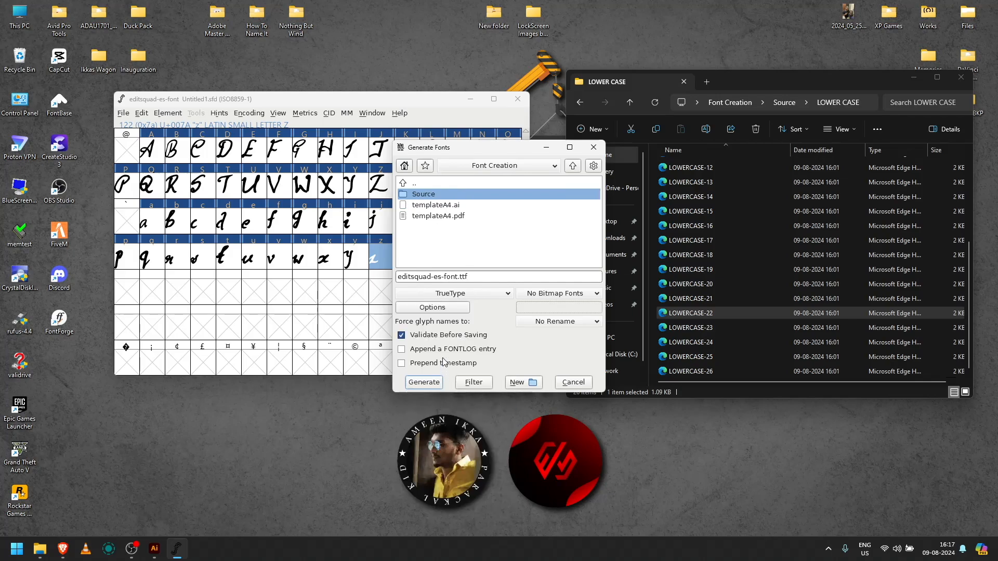
pyautogui.click(440, 385)
pyautogui.click(462, 305)
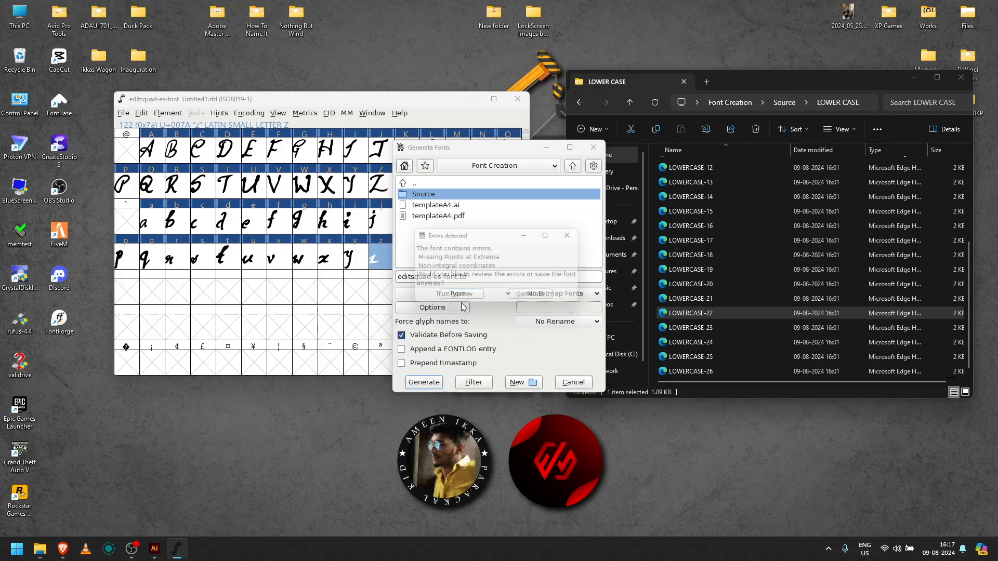
pyautogui.click(537, 299)
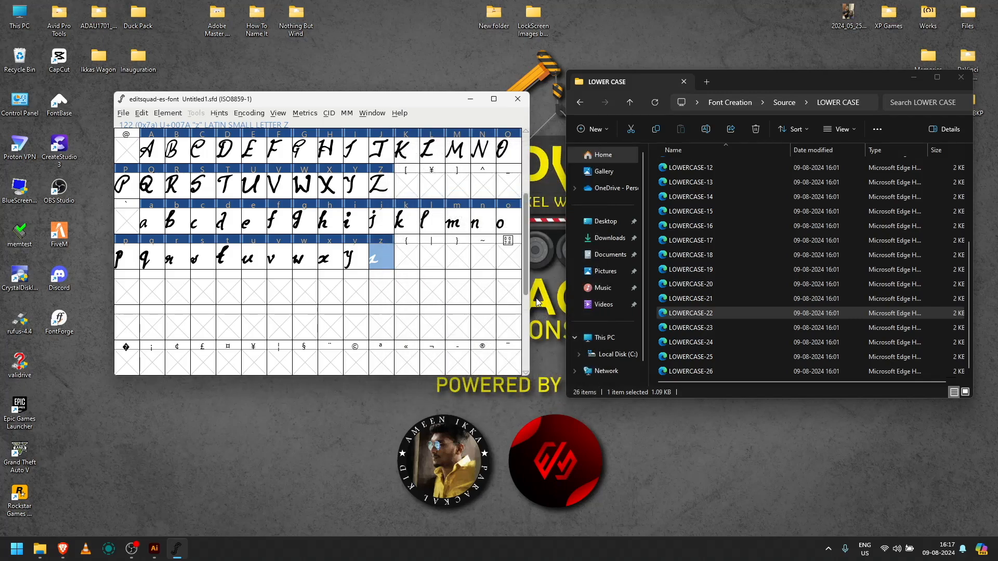
# - Install the generated editsquad-es-font file from the Font Creation folder and switch to Illustrator
pyautogui.click(582, 103)
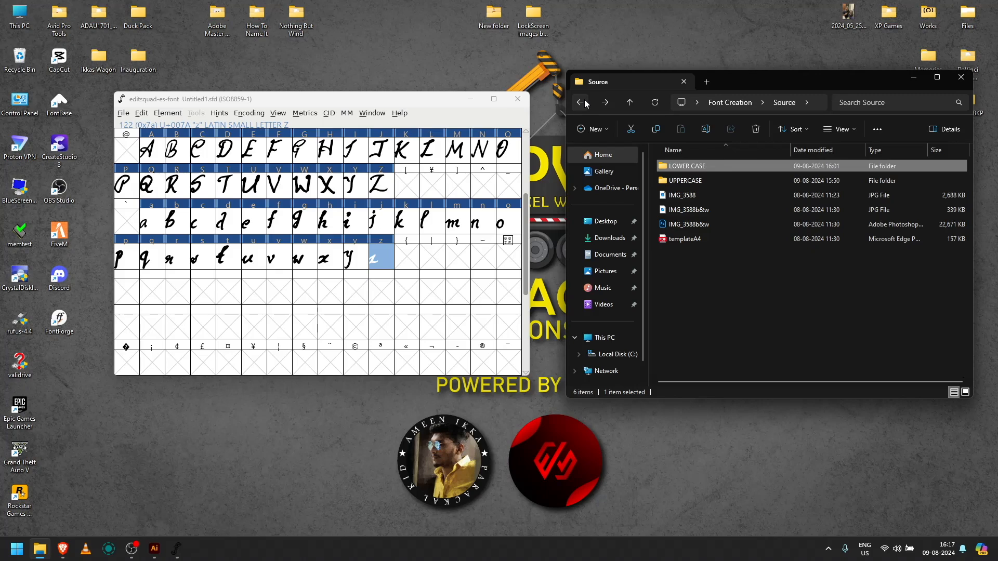
pyautogui.click(583, 103)
pyautogui.doubleClick(689, 181)
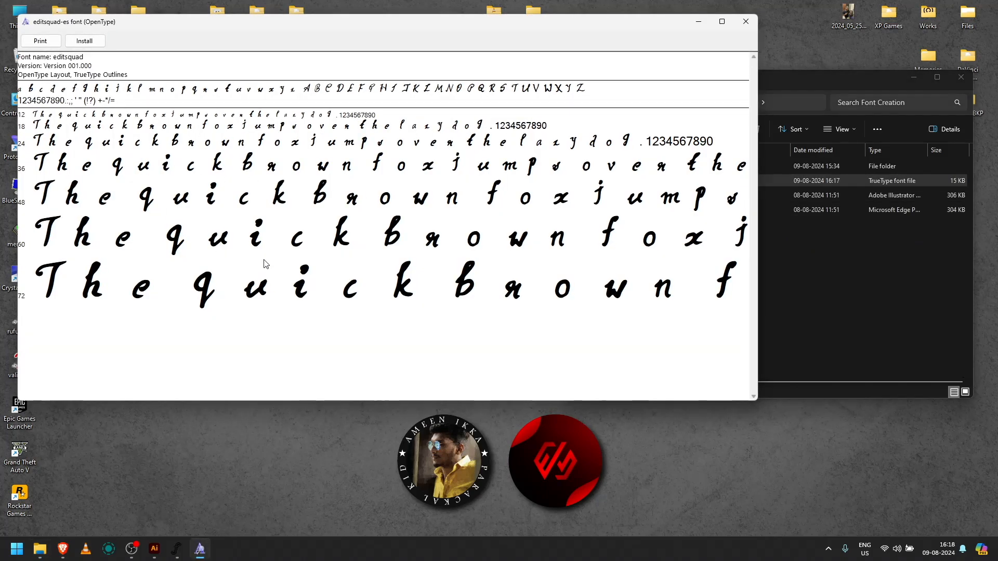
pyautogui.moveTo(446, 20); pyautogui.dragTo(522, 53)
pyautogui.click(156, 74)
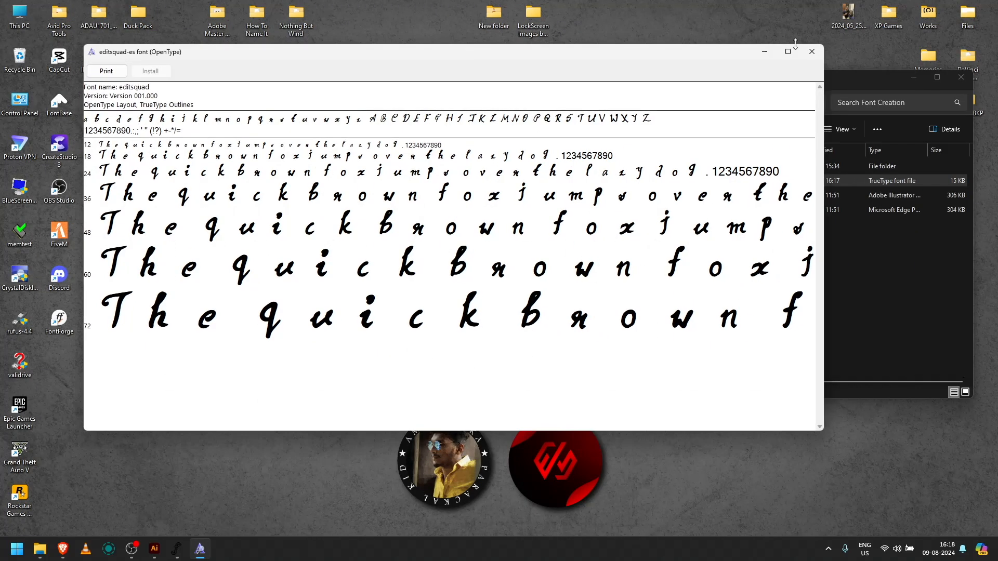
pyautogui.click(812, 51)
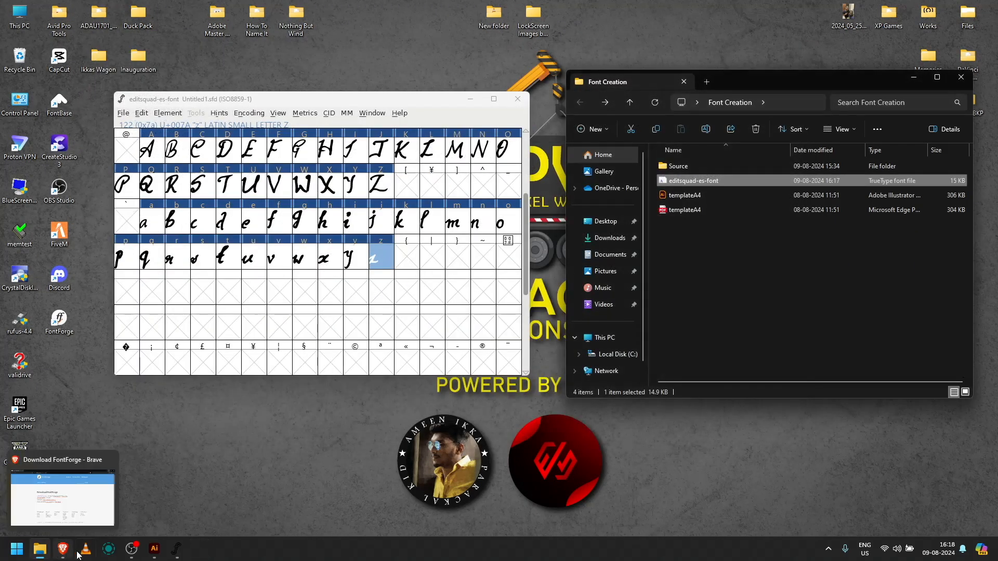
pyautogui.click(153, 550)
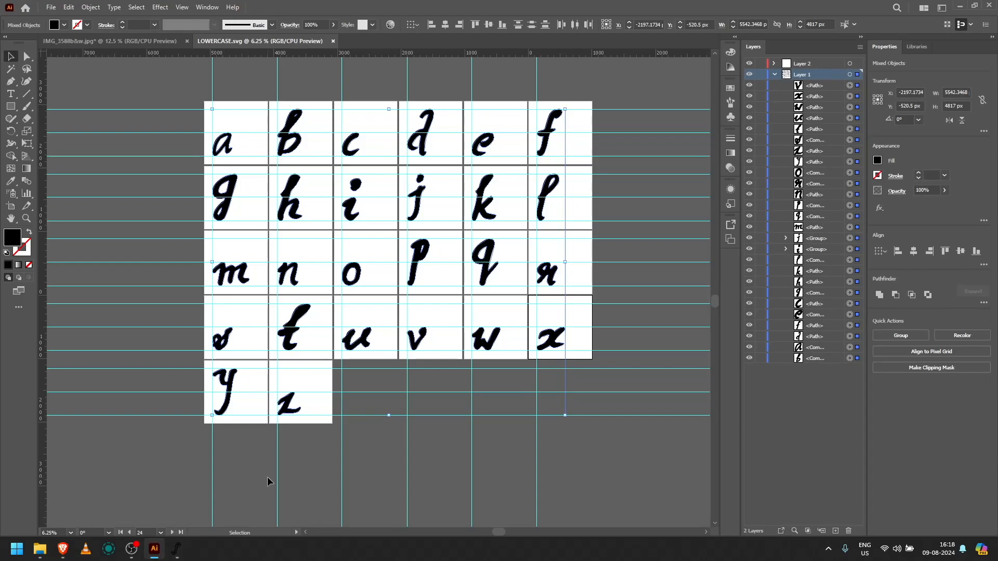
pyautogui.hotkey('ctrl', 'n')
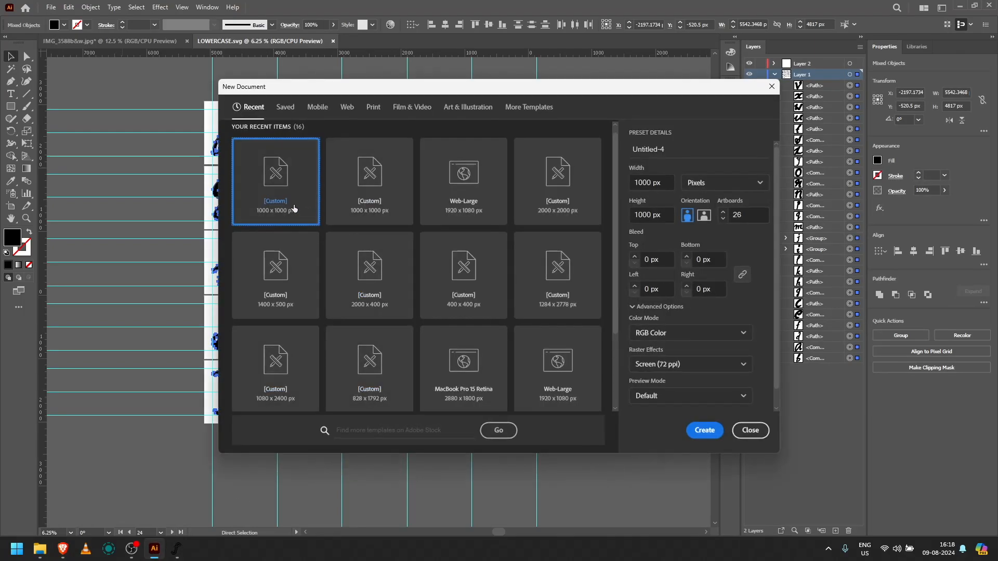
pyautogui.doubleClick(295, 204)
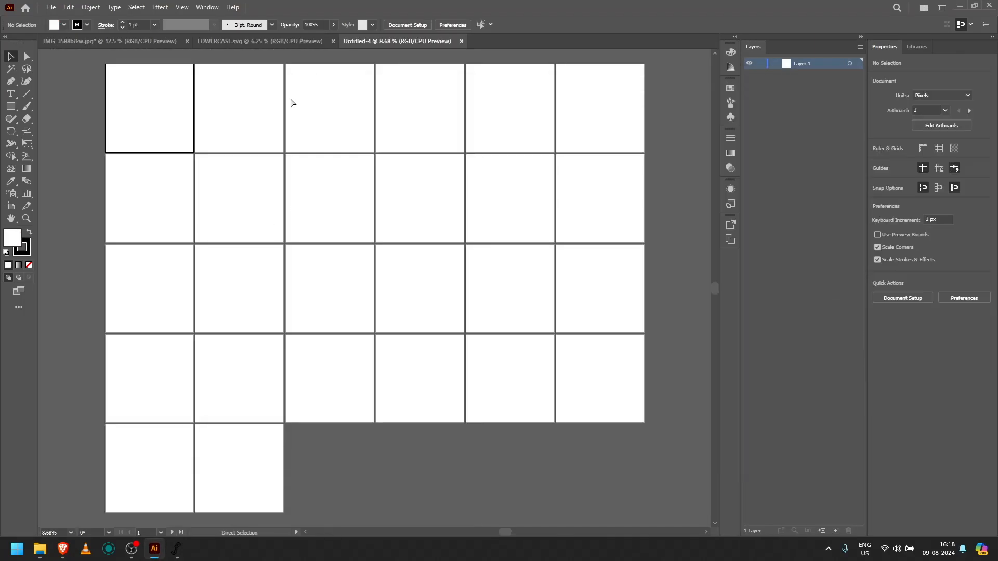
pyautogui.click(461, 41)
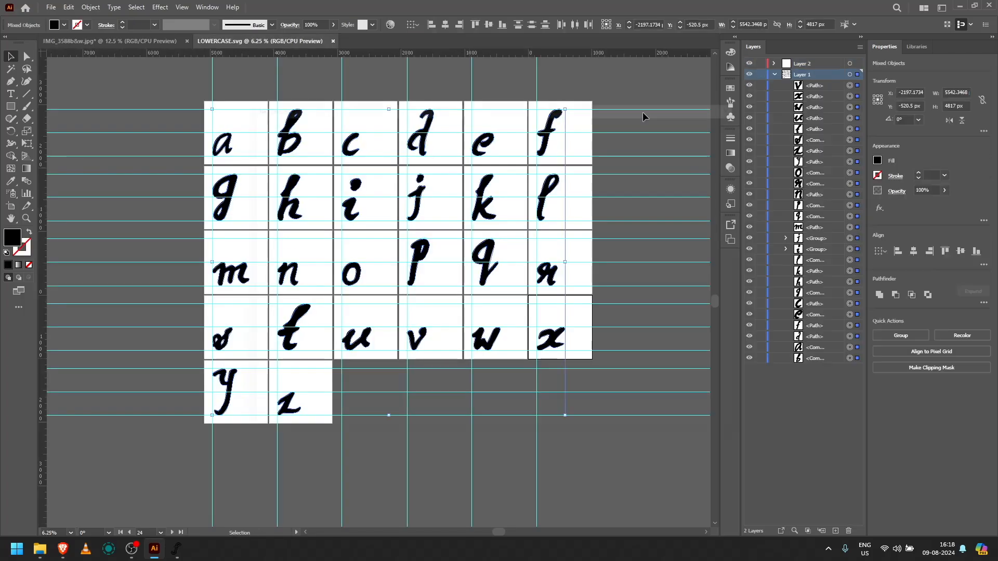
# - Create a new 1000 x 1000 px document with a single artboard
pyautogui.hotkey('ctrl', 'n')
pyautogui.write('1')
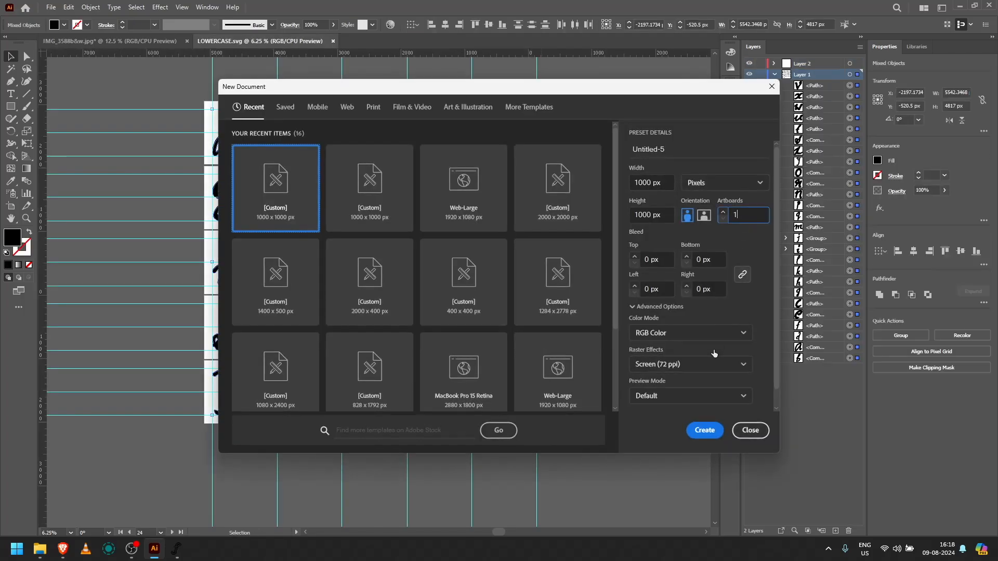
pyautogui.click(700, 422)
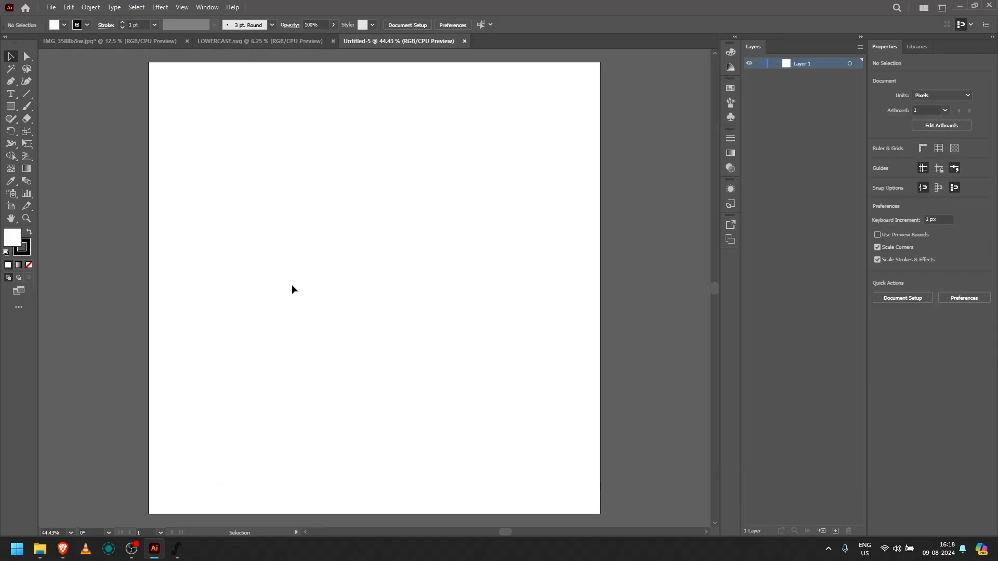
# - Add the text "EDITSQUAD" to the artboard and enlarge it to 89 pt
pyautogui.press('t')
pyautogui.click(278, 268)
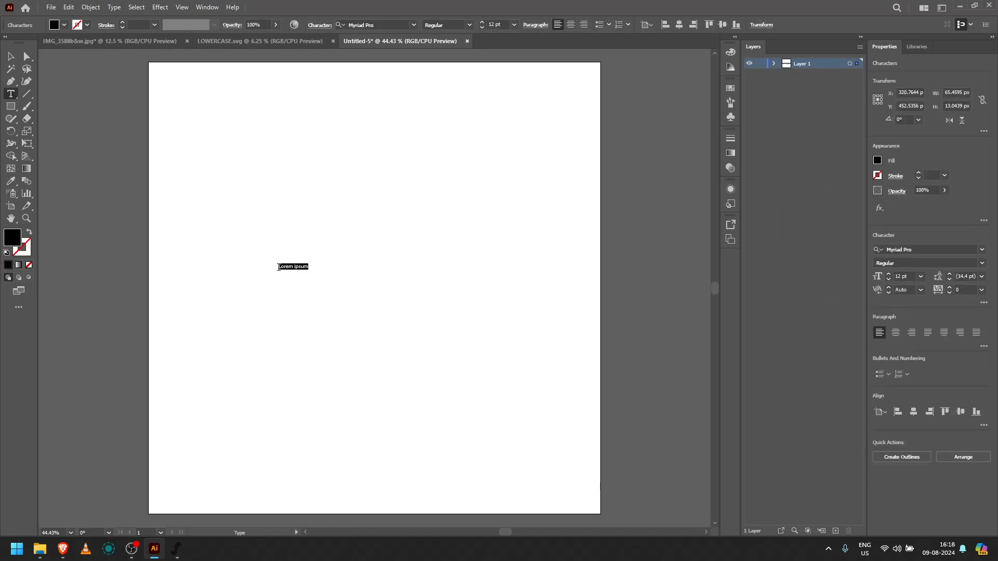
pyautogui.write('EDITSQUAD')
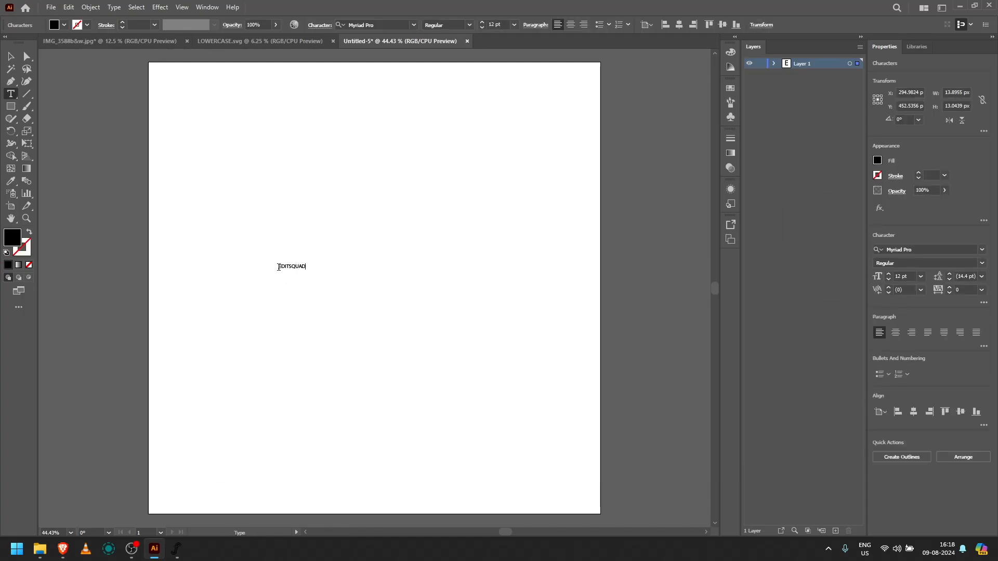
pyautogui.hotkey('ctrl', 'a')
pyautogui.doubleClick(897, 275)
pyautogui.write('5')
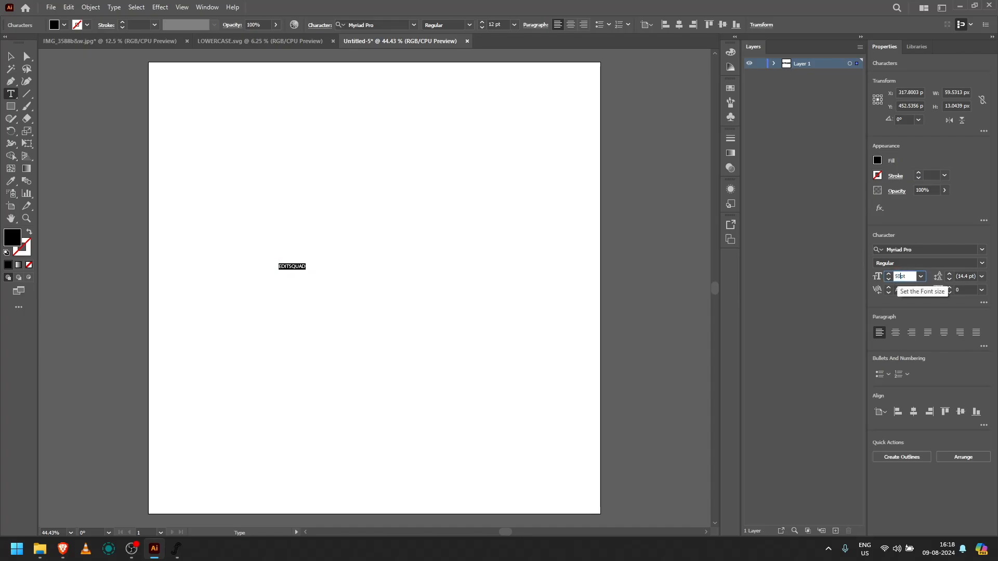
pyautogui.write('0')
pyautogui.press('Return')
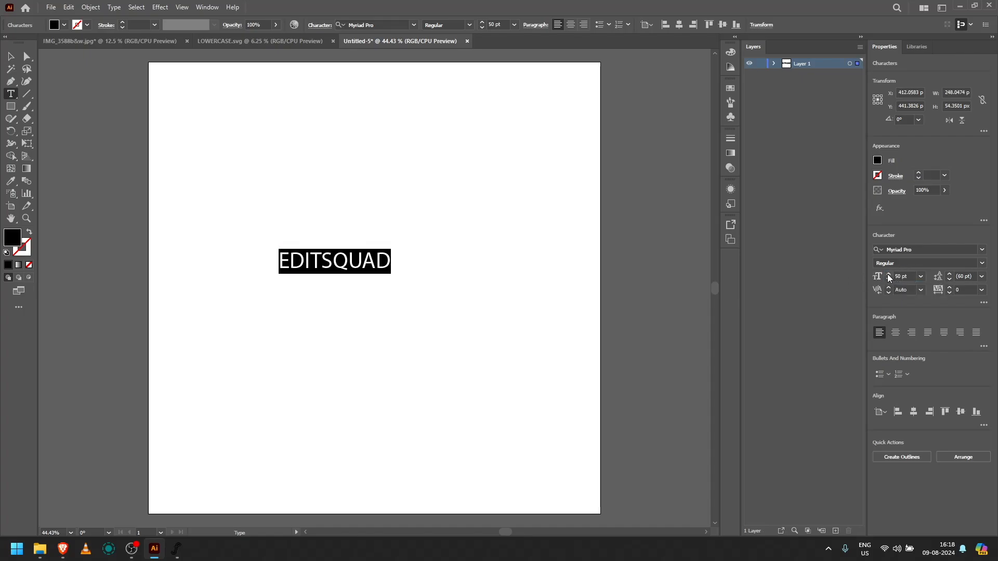
pyautogui.moveTo(889, 276); pyautogui.dragTo(889, 276)
# - Apply the editsquad-es font to the text and move it left so it fits within the artboard
pyautogui.click(898, 250)
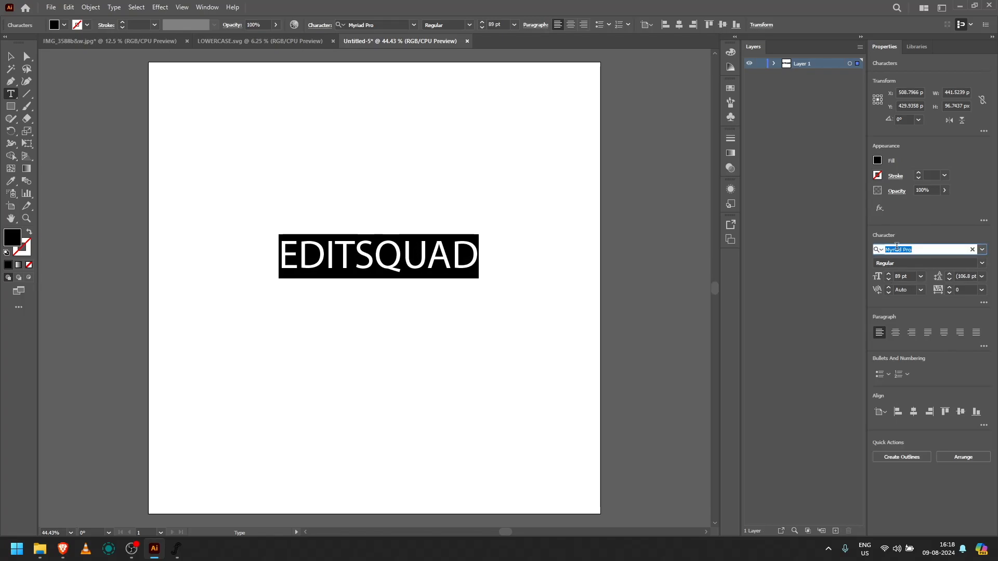
pyautogui.write('edits')
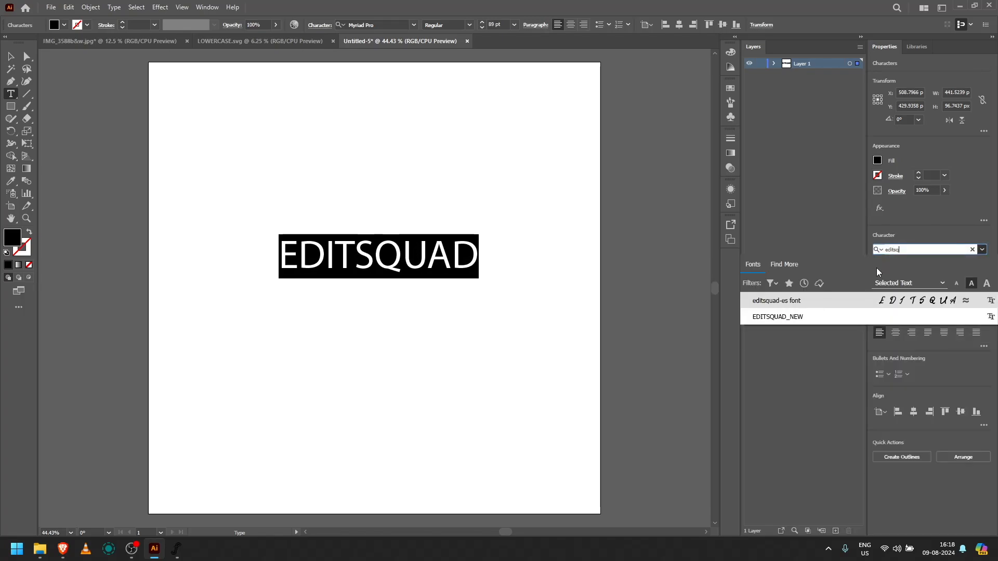
pyautogui.write('q')
pyautogui.click(840, 301)
pyautogui.press('Escape')
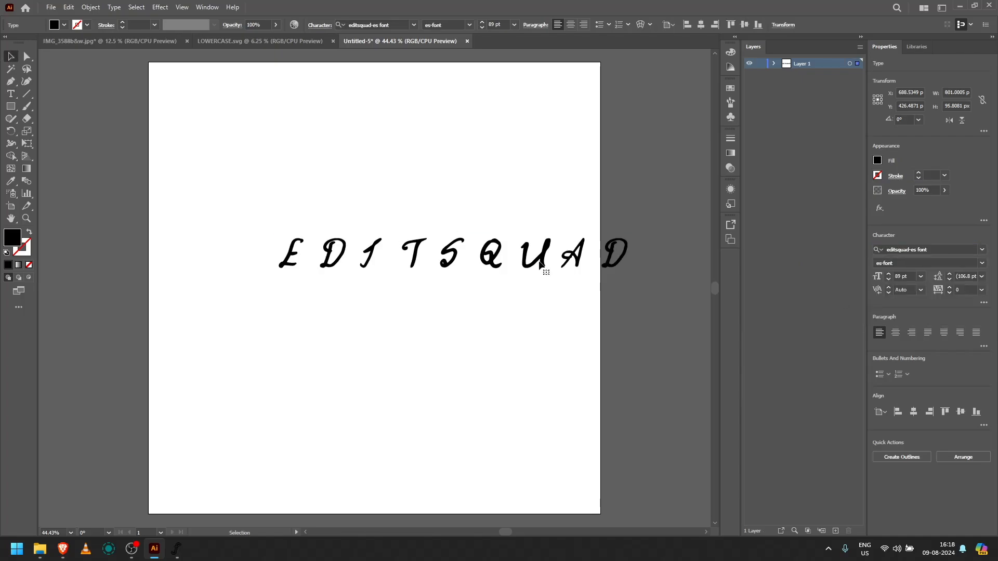
pyautogui.moveTo(540, 265); pyautogui.dragTo(461, 262)
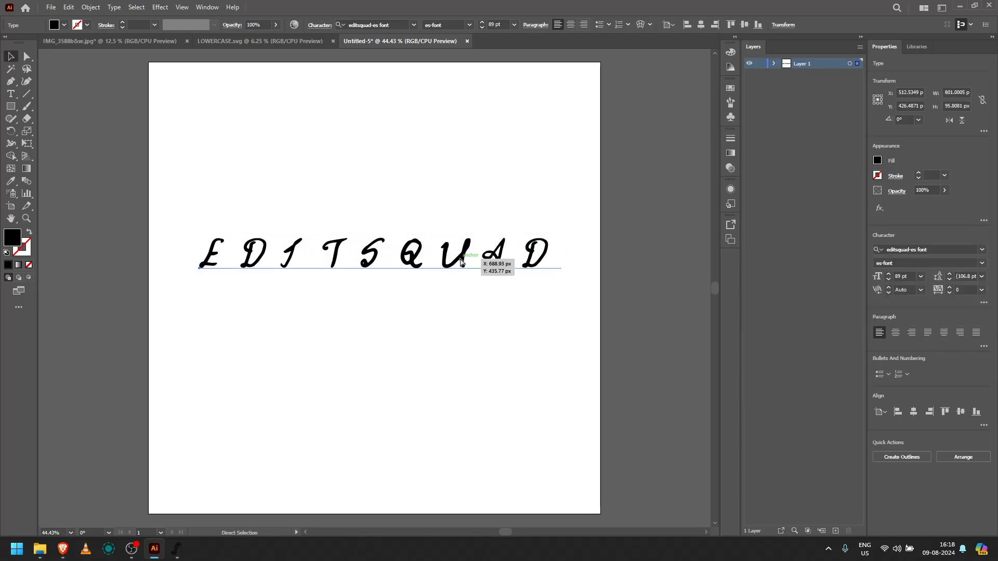
# - Replace the text with lowercase "editsquad" and tighten its letter spacing
pyautogui.doubleClick(462, 261)
pyautogui.hotkey('ctrl', 'a')
pyautogui.write('ed')
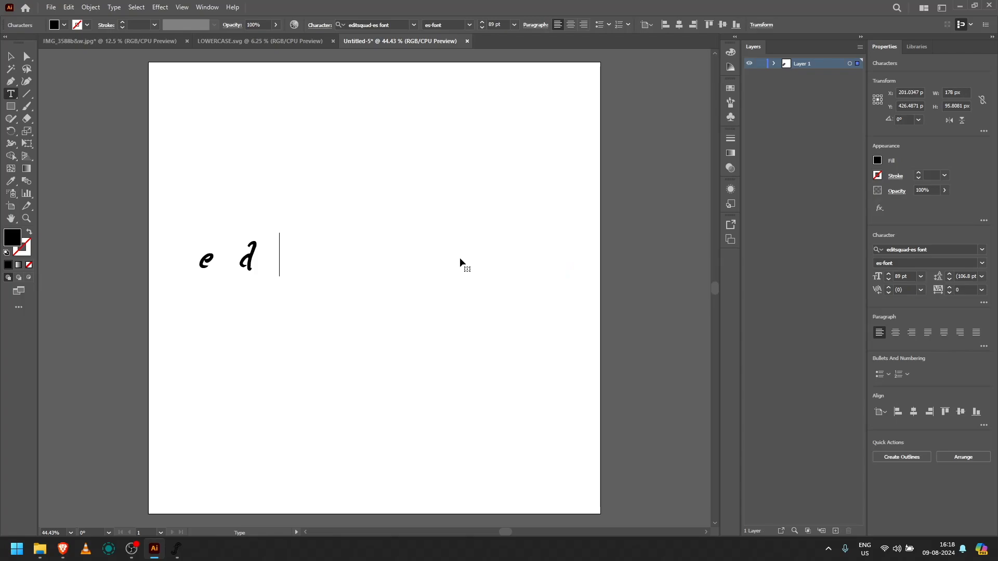
pyautogui.write('itsquad')
pyautogui.press('Escape')
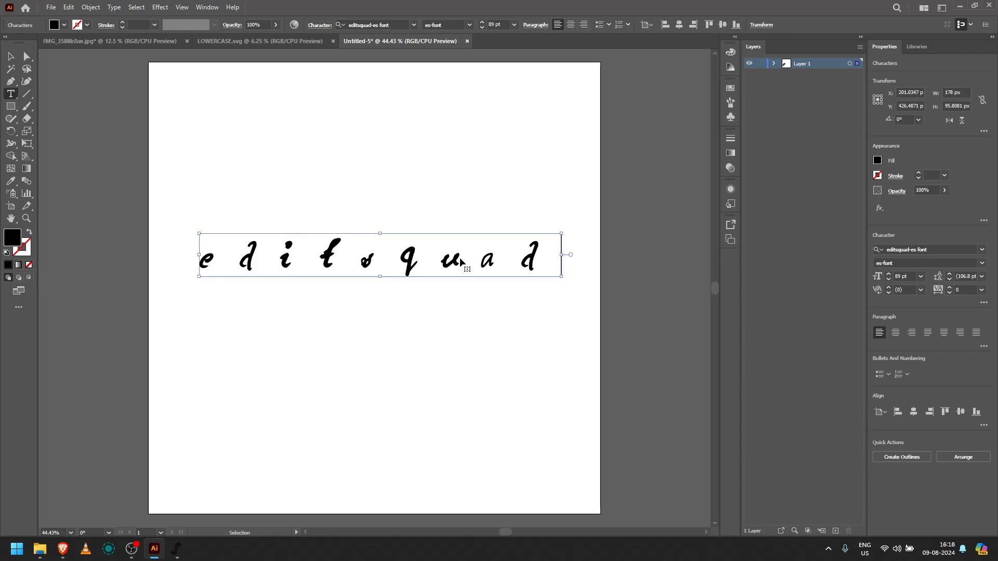
pyautogui.hotkey('ctrl', 'a')
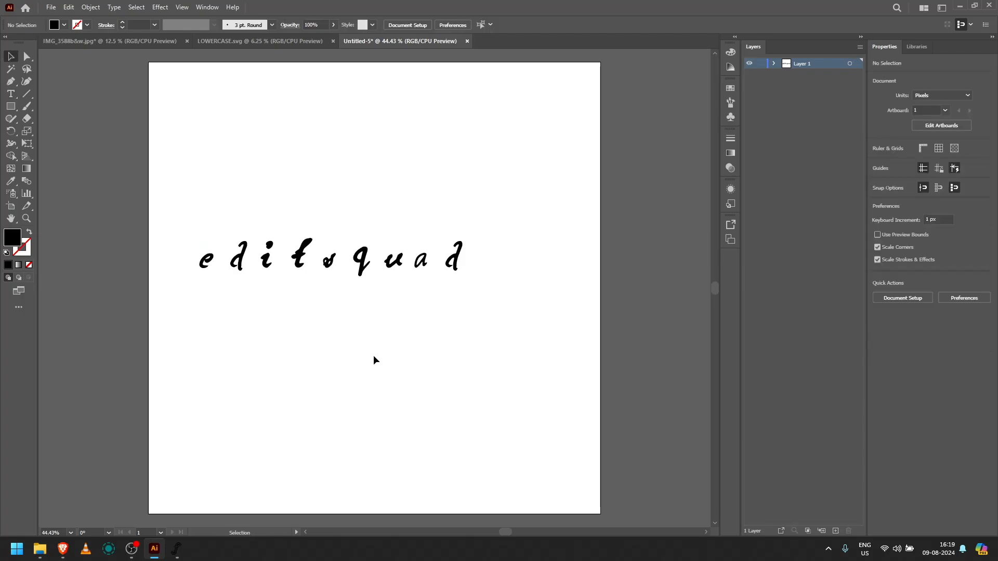